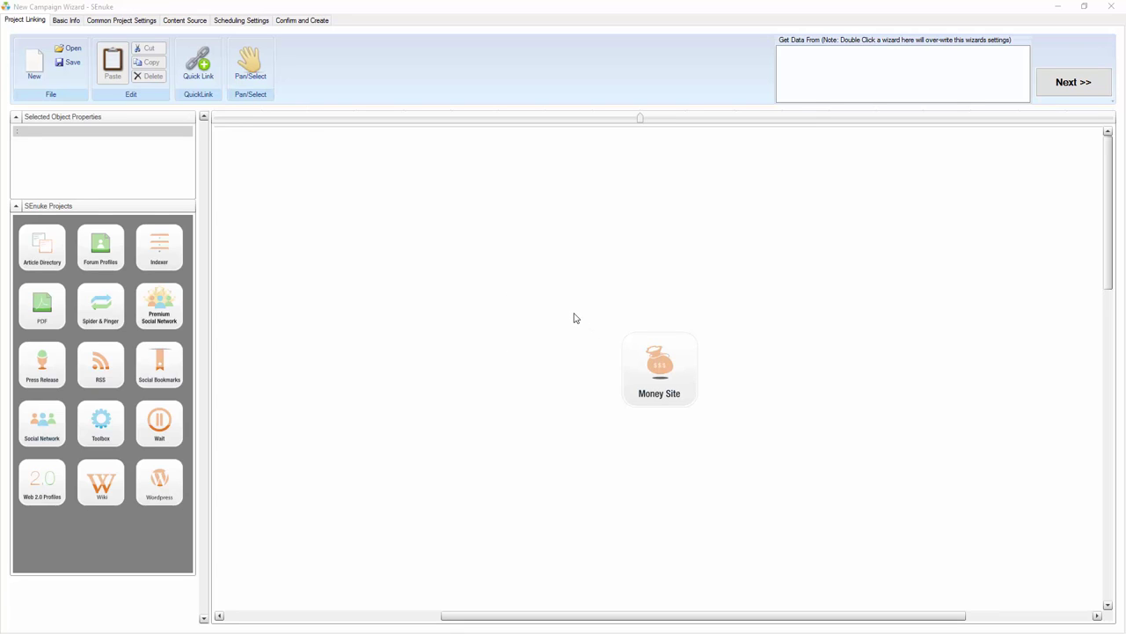
# - Move the Money Site project toward the upper middle of the project linking canvas
pyautogui.click(39, 66)
pyautogui.moveTo(599, 173); pyautogui.dragTo(686, 297)
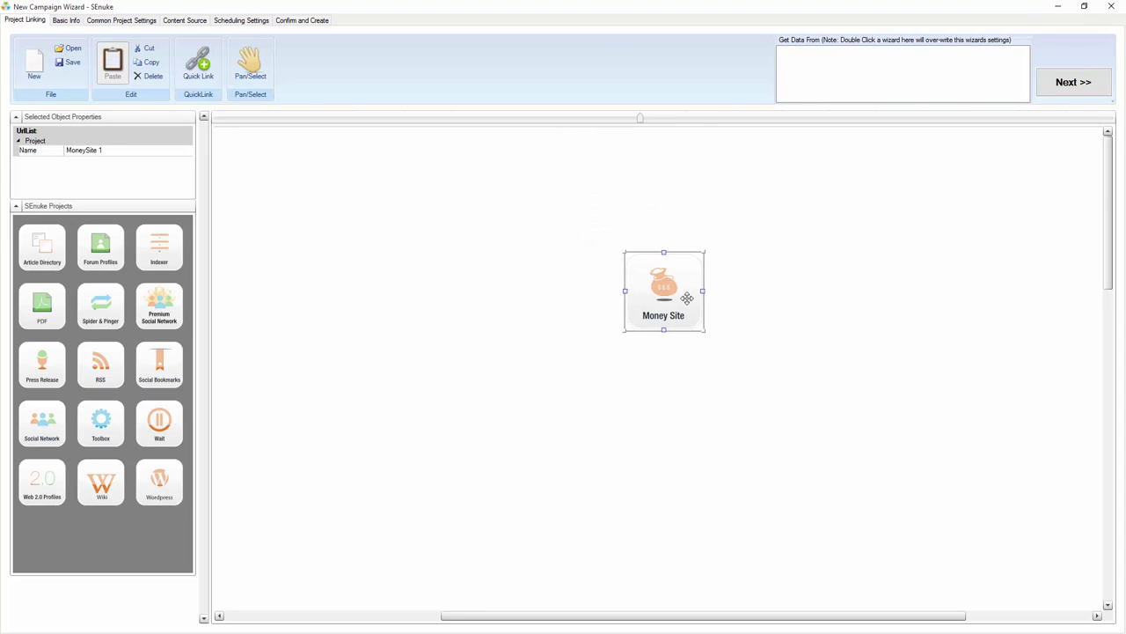
pyautogui.click(570, 362)
pyautogui.scroll(-3, 564, 355)
pyautogui.scroll(-3, 551, 353)
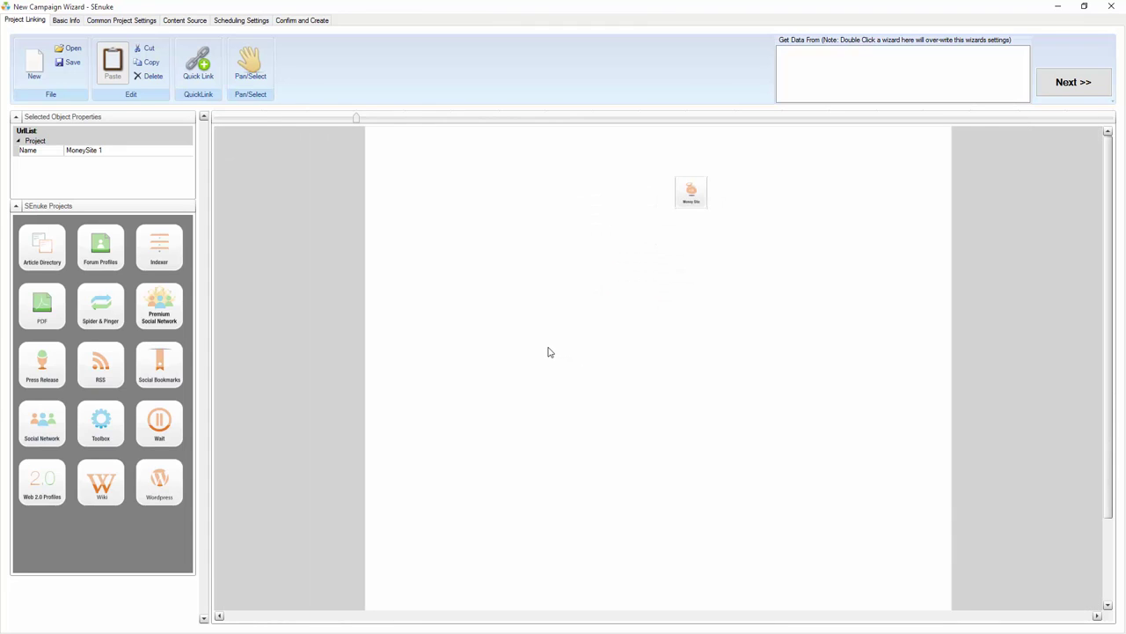
pyautogui.scroll(-5, 548, 352)
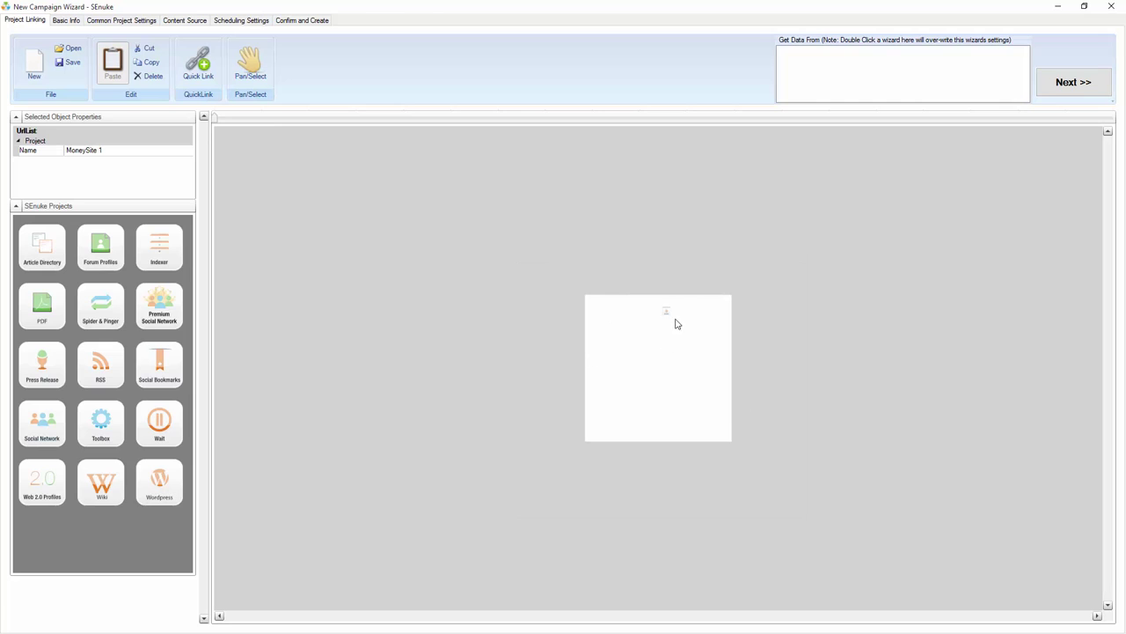
pyautogui.scroll(5, 666, 329)
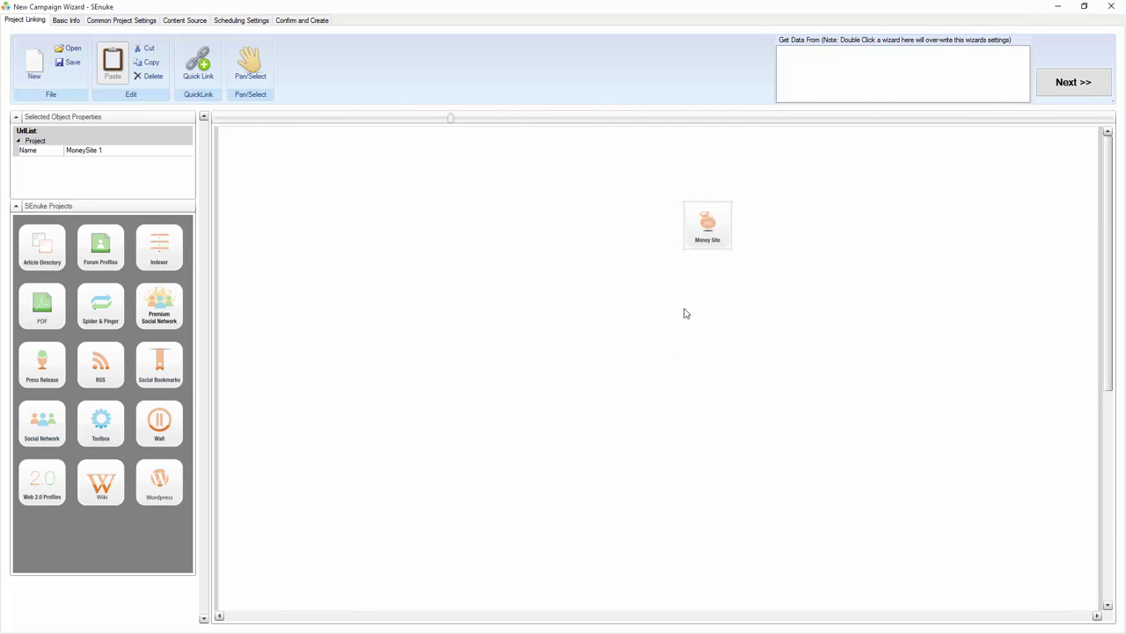
pyautogui.scroll(1, 686, 313)
pyautogui.moveTo(573, 258); pyautogui.dragTo(598, 297)
pyautogui.moveTo(598, 297); pyautogui.dragTo(612, 309)
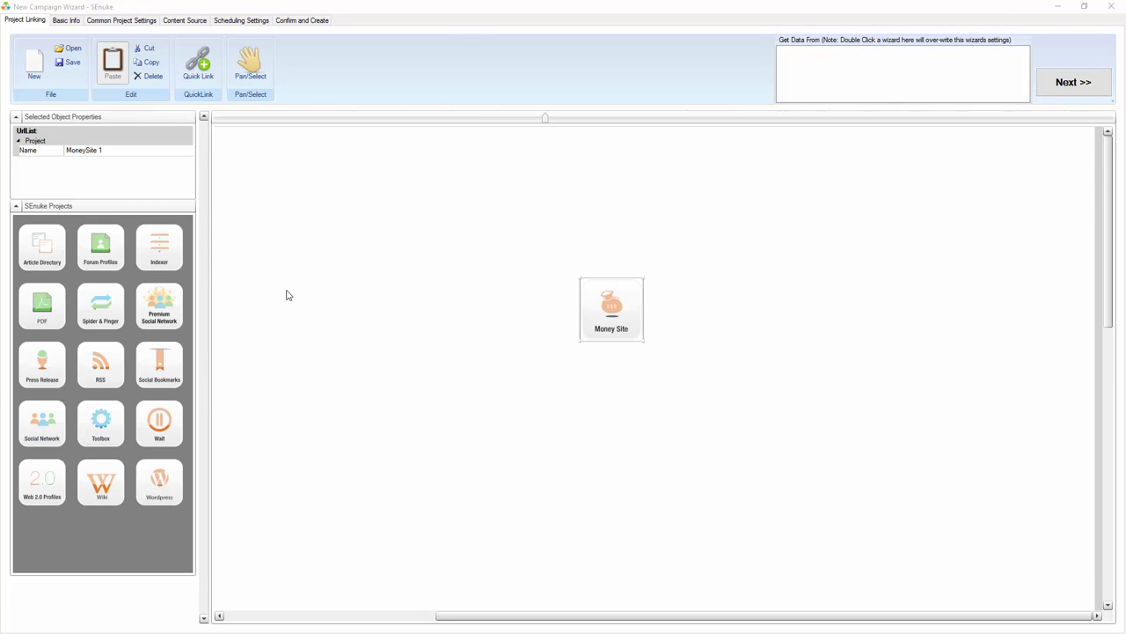
pyautogui.click(607, 302)
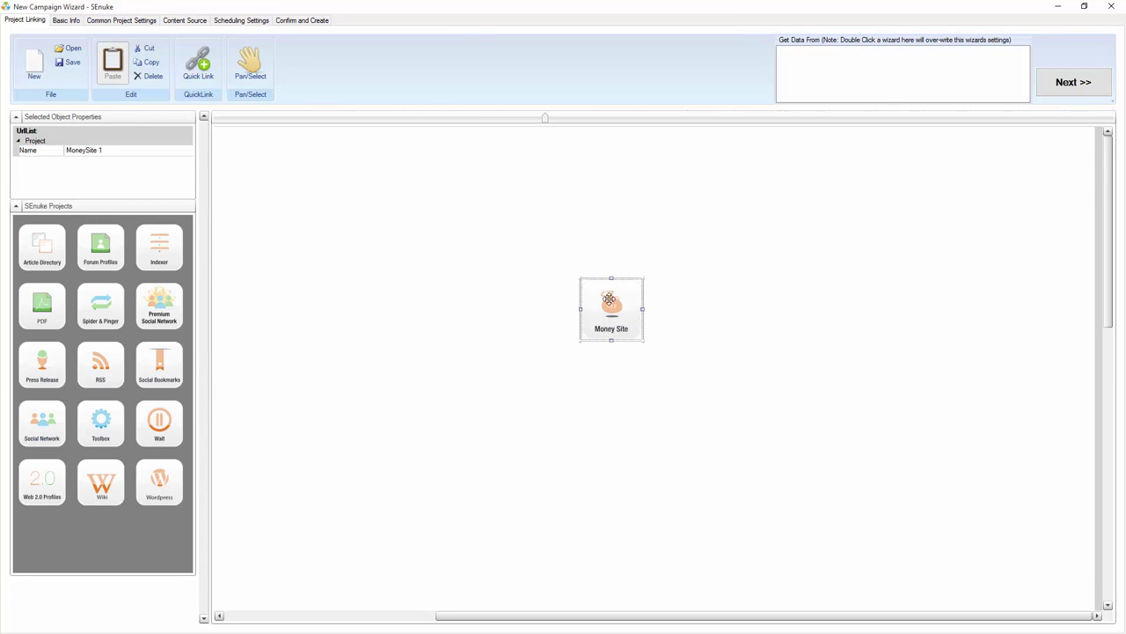
# - Add a Social Network project below Money Site and link it to Money Site
pyautogui.click(467, 341)
pyautogui.moveTo(54, 422); pyautogui.dragTo(611, 401)
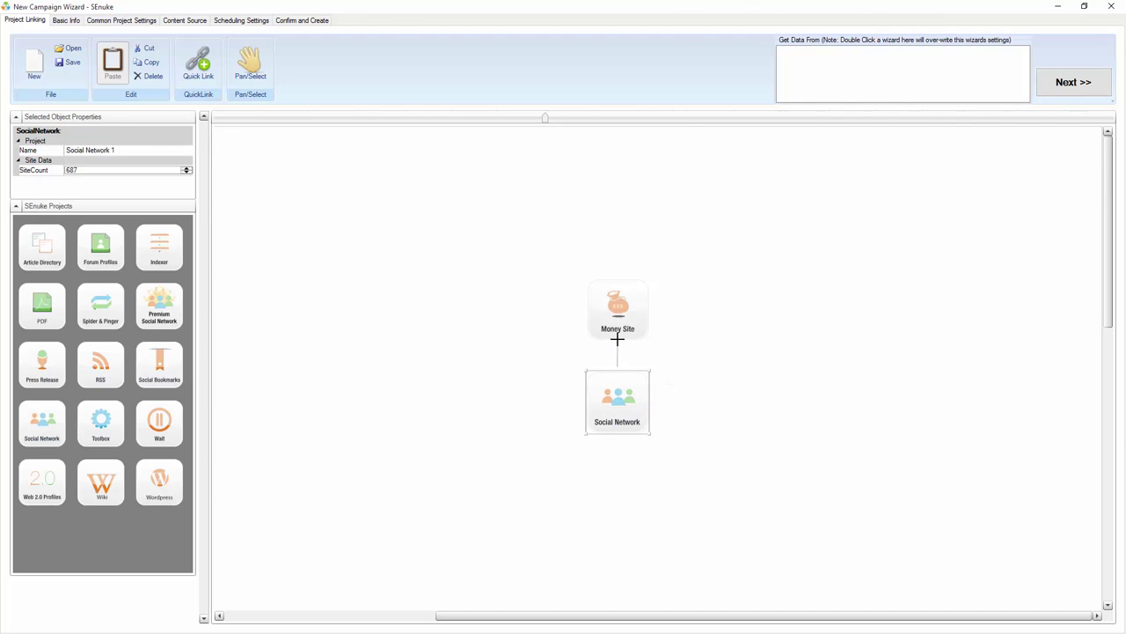
pyautogui.moveTo(617, 337); pyautogui.dragTo(618, 384)
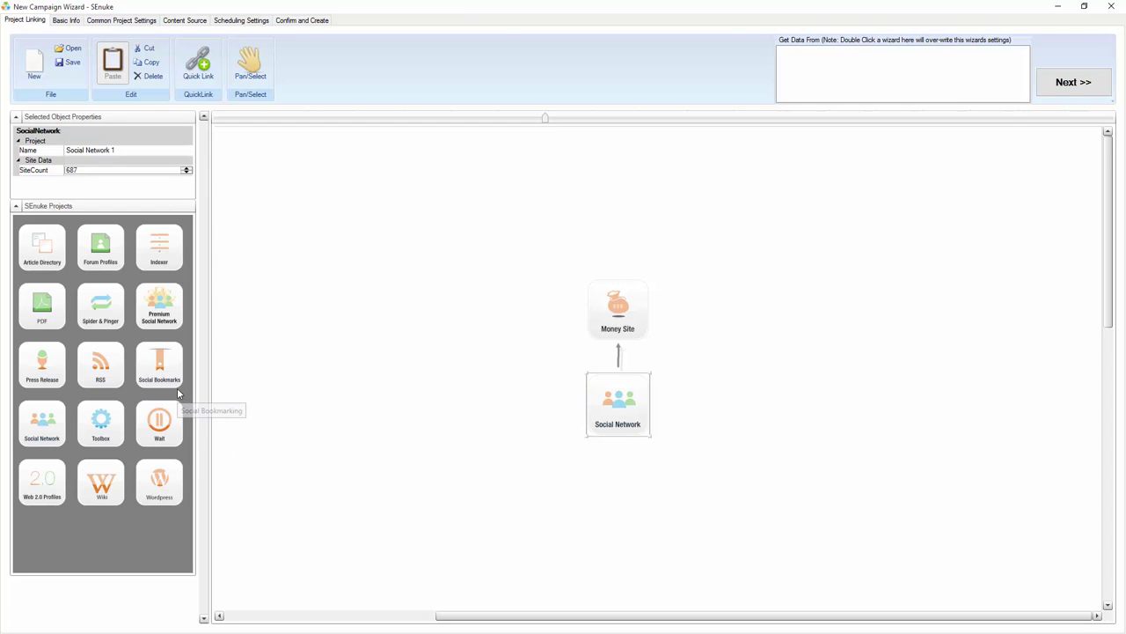
# - Add a Social Bookmarks project beside Social Network and link it to Social Network
pyautogui.moveTo(160, 366); pyautogui.dragTo(510, 400)
pyautogui.click(623, 404)
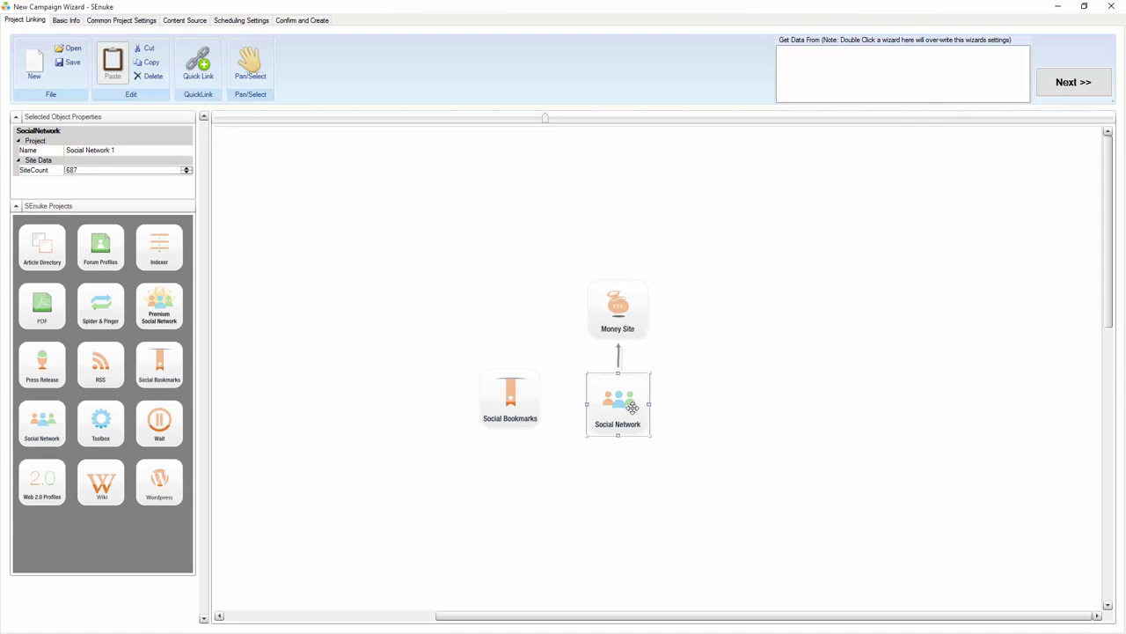
pyautogui.click(603, 319)
pyautogui.click(619, 356)
pyautogui.moveTo(521, 391); pyautogui.dragTo(589, 402)
pyautogui.click(512, 404)
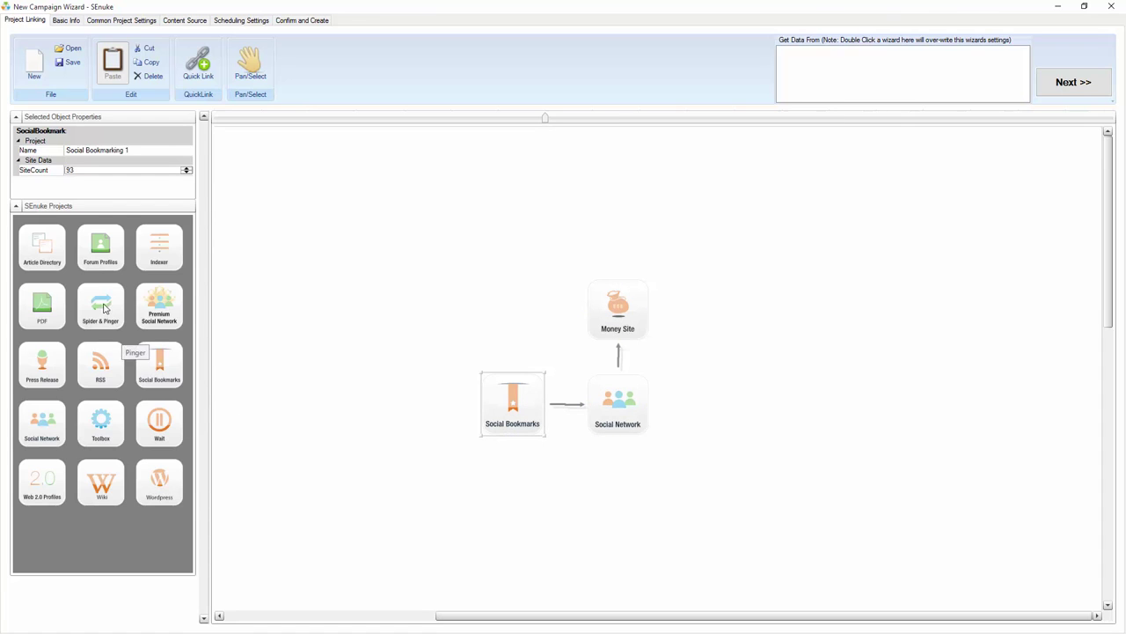
# - Add a Forum Profiles project above Social Bookmarks and link it to Social Bookmarks
pyautogui.moveTo(115, 271); pyautogui.dragTo(517, 340)
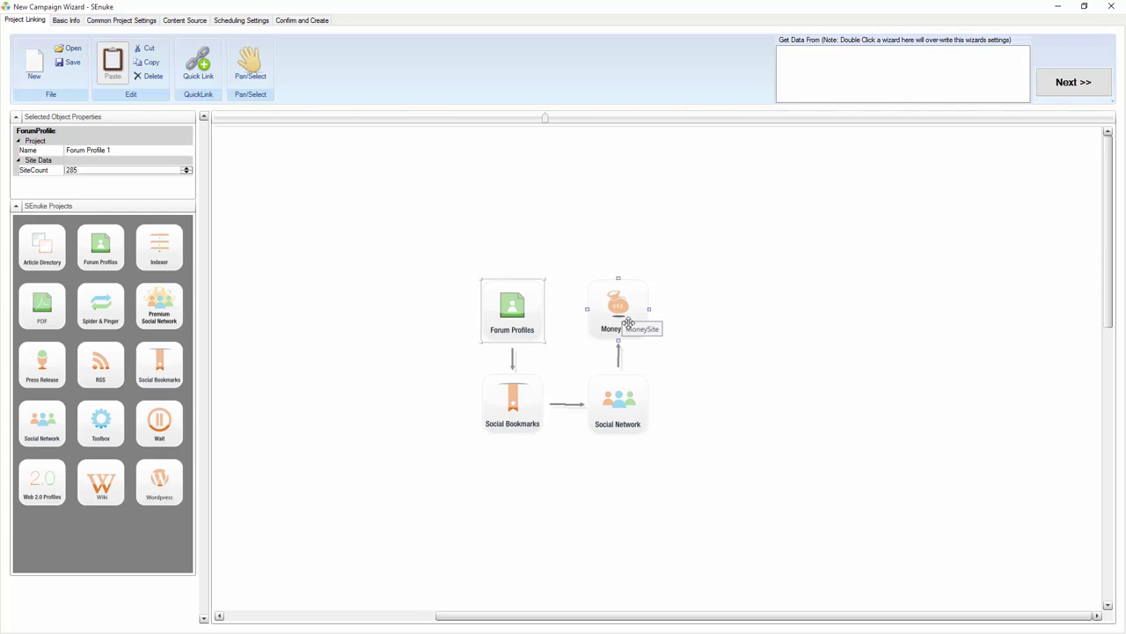
# - Examine the linked sequence from Forum Profiles through Social Bookmarks to Social Network, selecting each project in turn
pyautogui.click(630, 392)
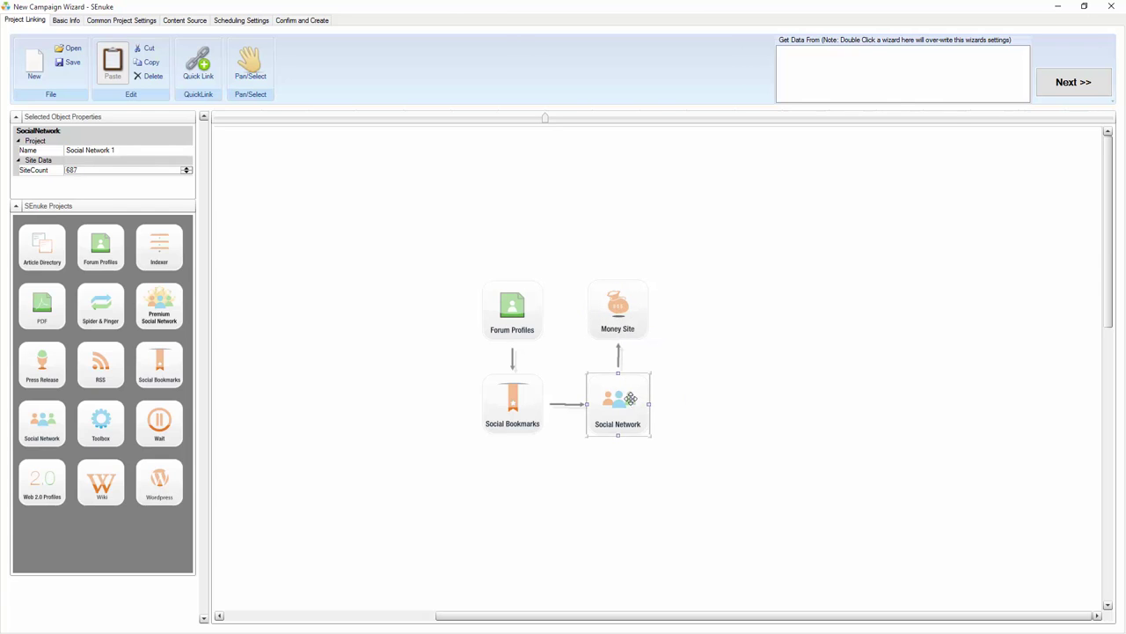
pyautogui.click(518, 415)
pyautogui.click(514, 333)
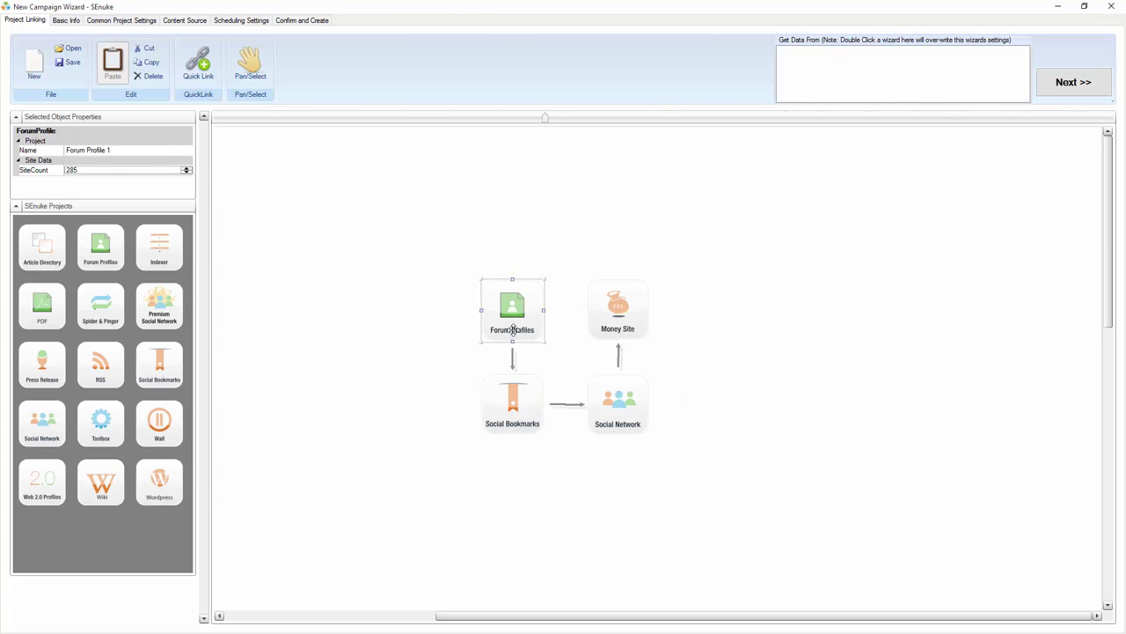
pyautogui.click(531, 414)
pyautogui.click(630, 405)
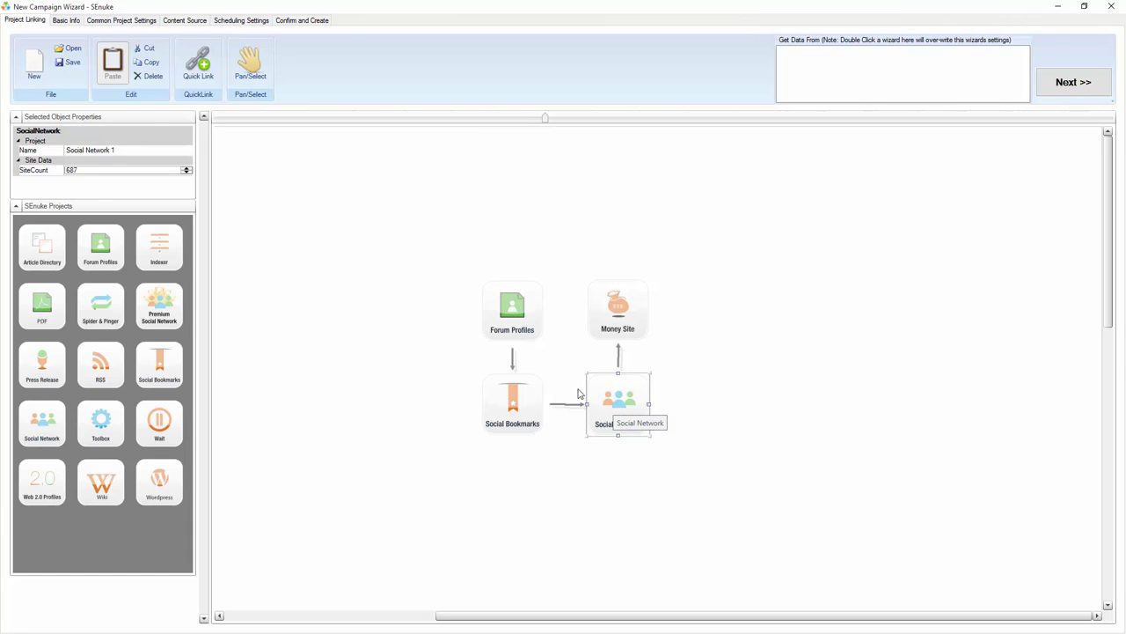
pyautogui.click(516, 409)
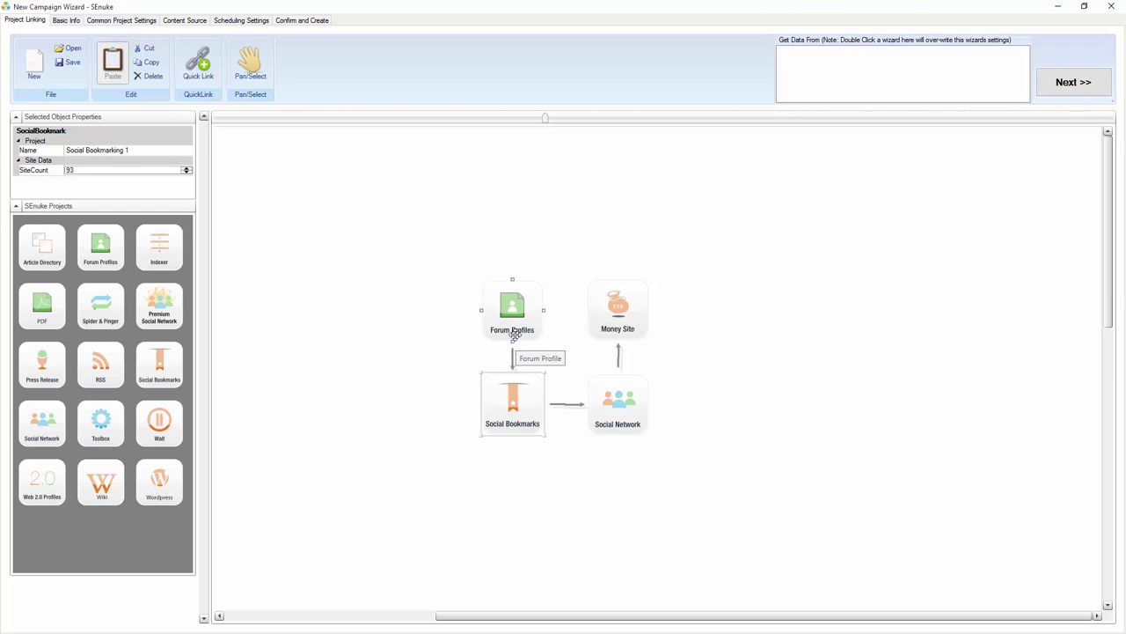
pyautogui.click(513, 387)
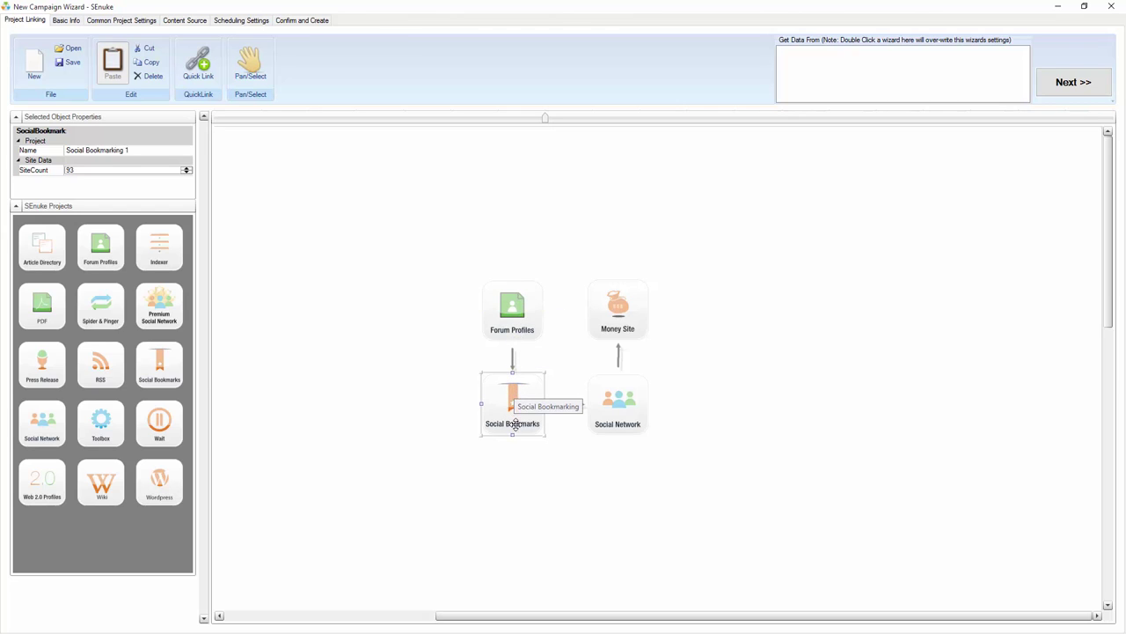
pyautogui.moveTo(516, 426); pyautogui.dragTo(616, 410)
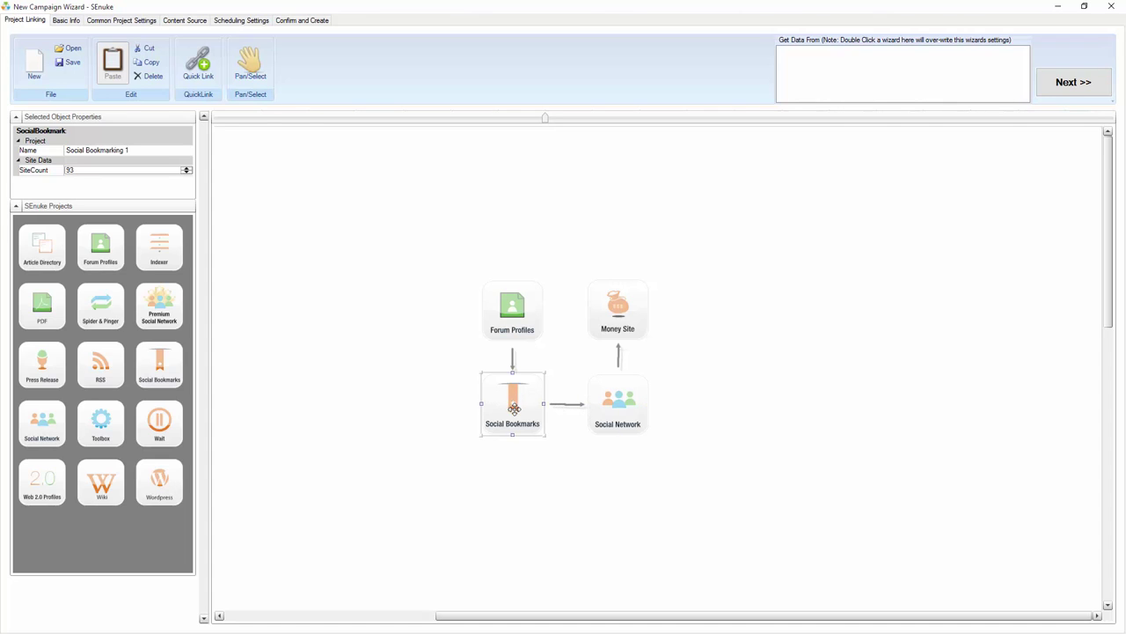
pyautogui.click(608, 393)
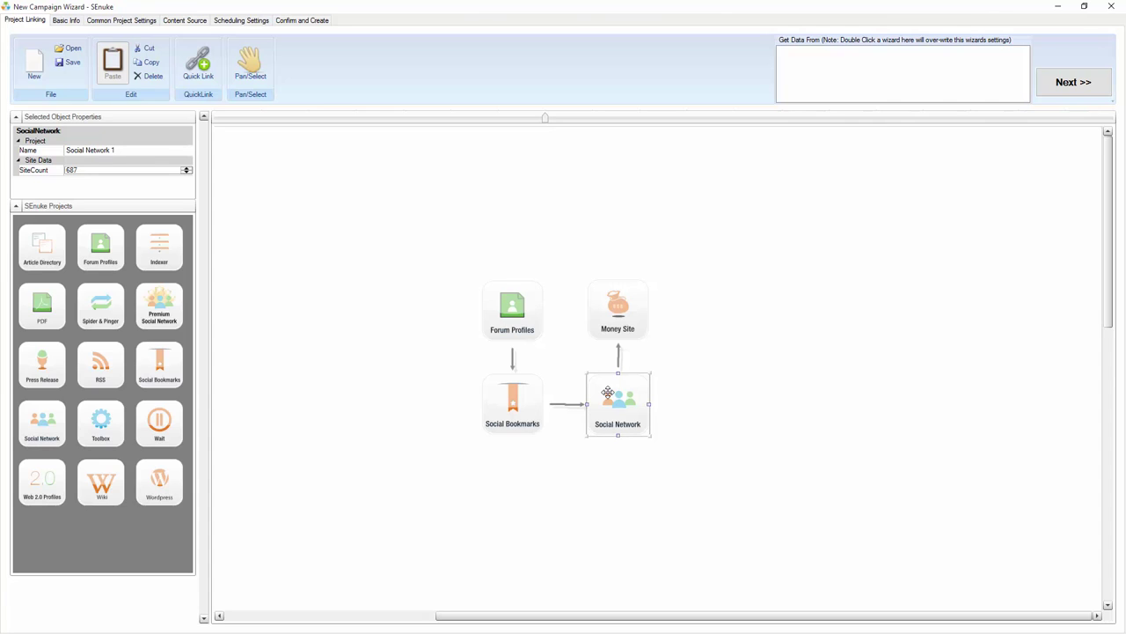
pyautogui.click(520, 378)
# - Set the connection type of the link from Forum Profiles to Social Bookmarks to Chain
pyautogui.click(513, 361)
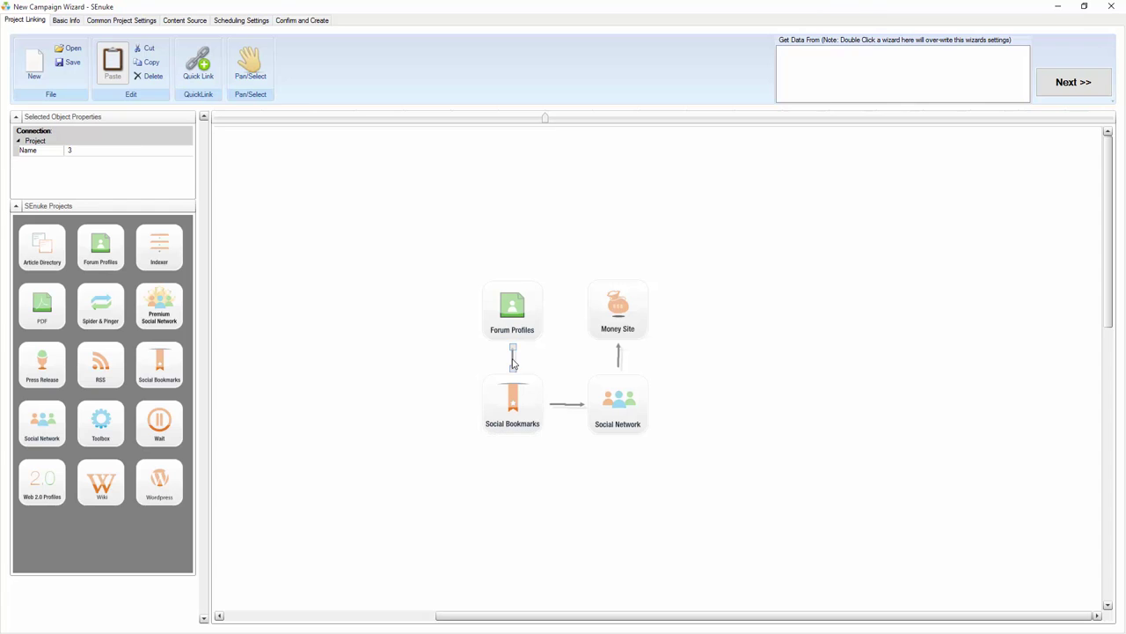
pyautogui.rightClick(513, 359)
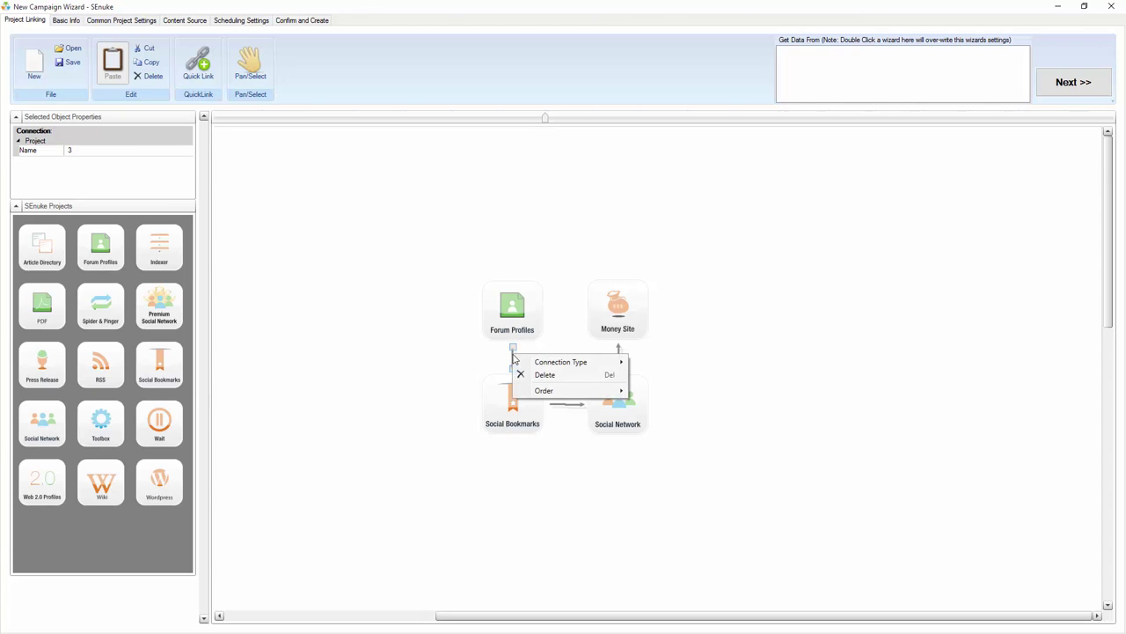
pyautogui.moveTo(566, 369)
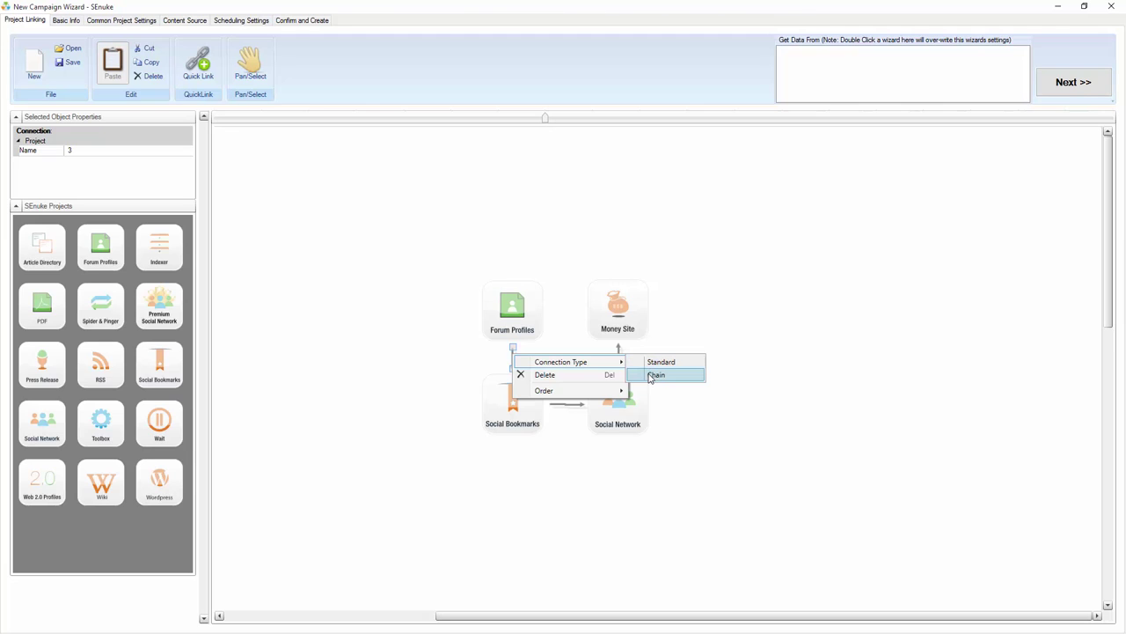
pyautogui.click(652, 376)
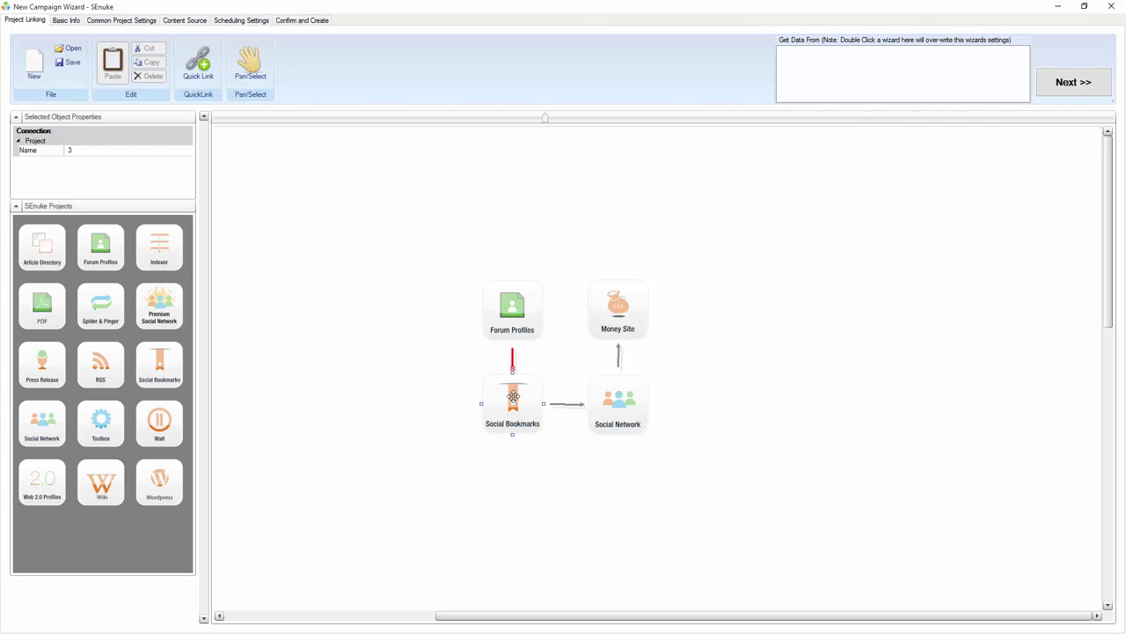
# - Delete the Forum Profiles project together with its link to Social Bookmarks
pyautogui.click(513, 319)
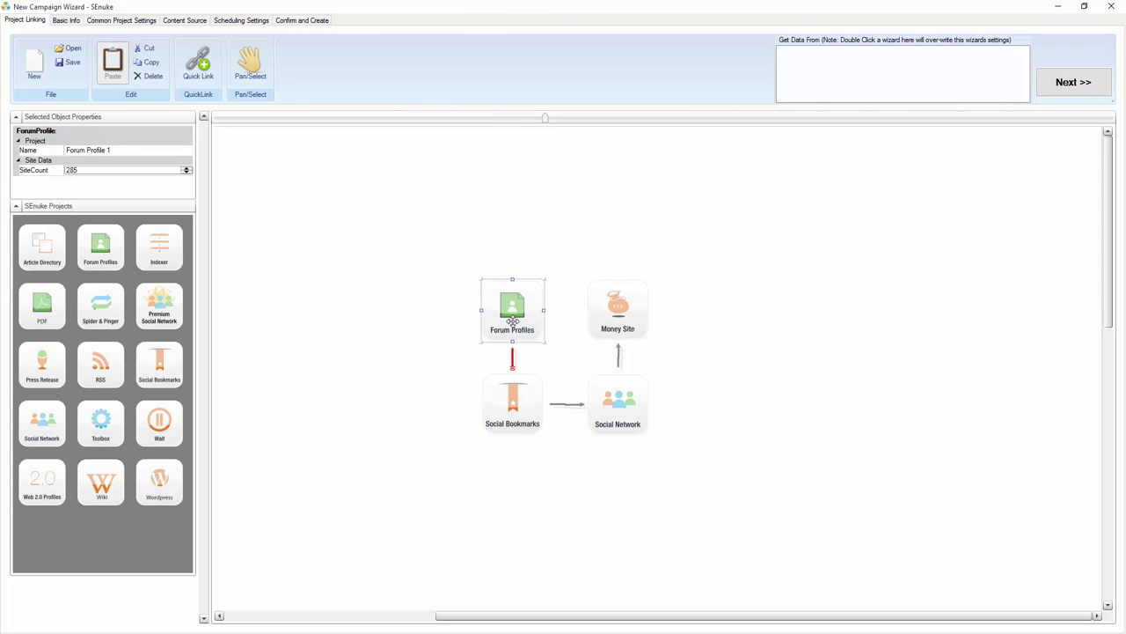
pyautogui.press('Delete')
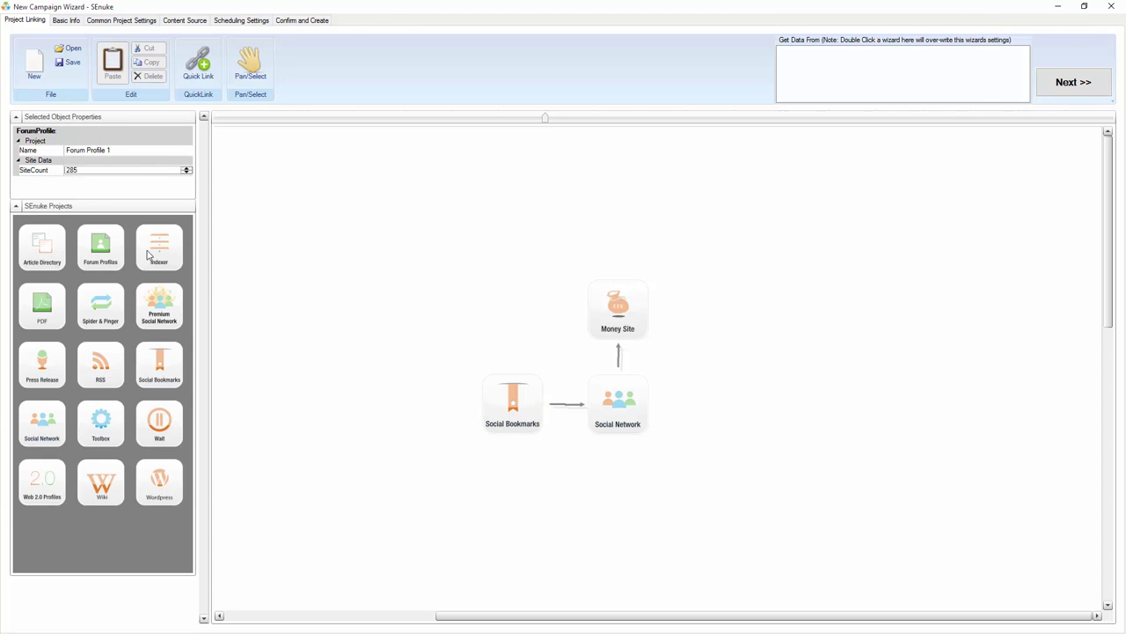
# - Add an Indexer above Social Bookmarks and a Spider & Pinger beside it, linking both projects to Social Bookmarks
pyautogui.moveTo(158, 255); pyautogui.dragTo(495, 314)
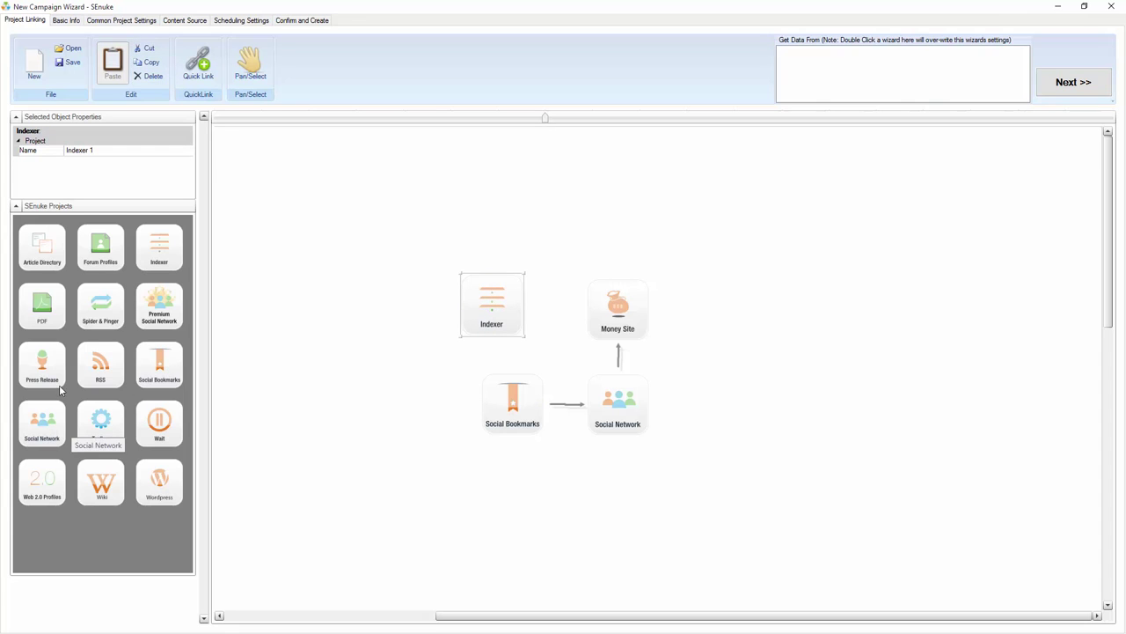
pyautogui.moveTo(82, 307); pyautogui.dragTo(411, 370)
pyautogui.click(493, 317)
pyautogui.moveTo(494, 317); pyautogui.dragTo(511, 374)
pyautogui.moveTo(440, 374); pyautogui.dragTo(483, 403)
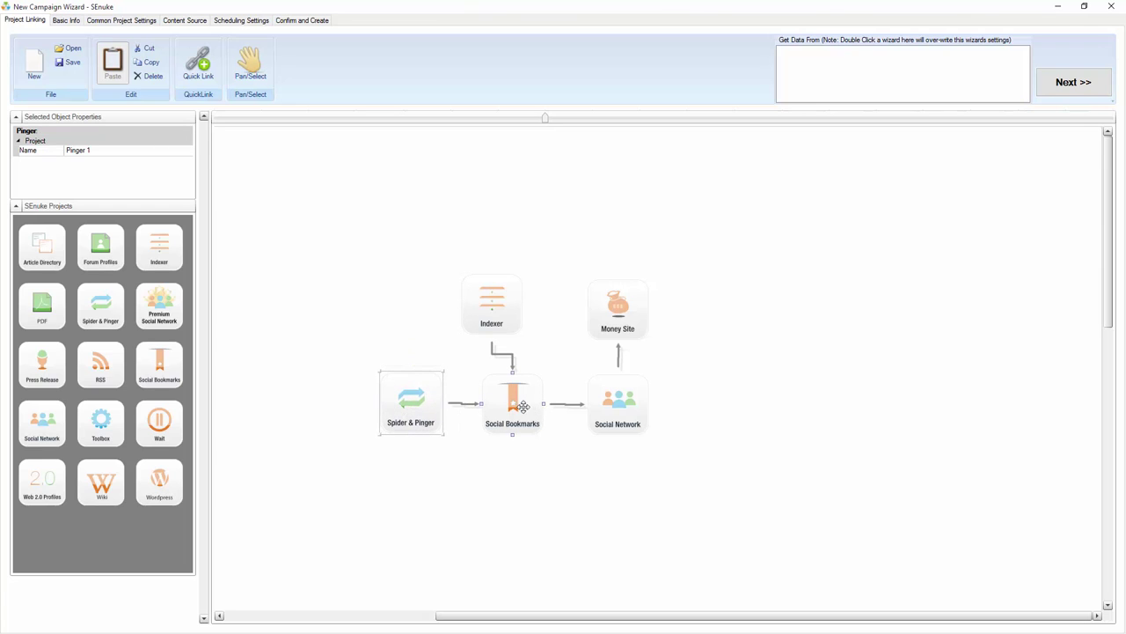
pyautogui.click(526, 406)
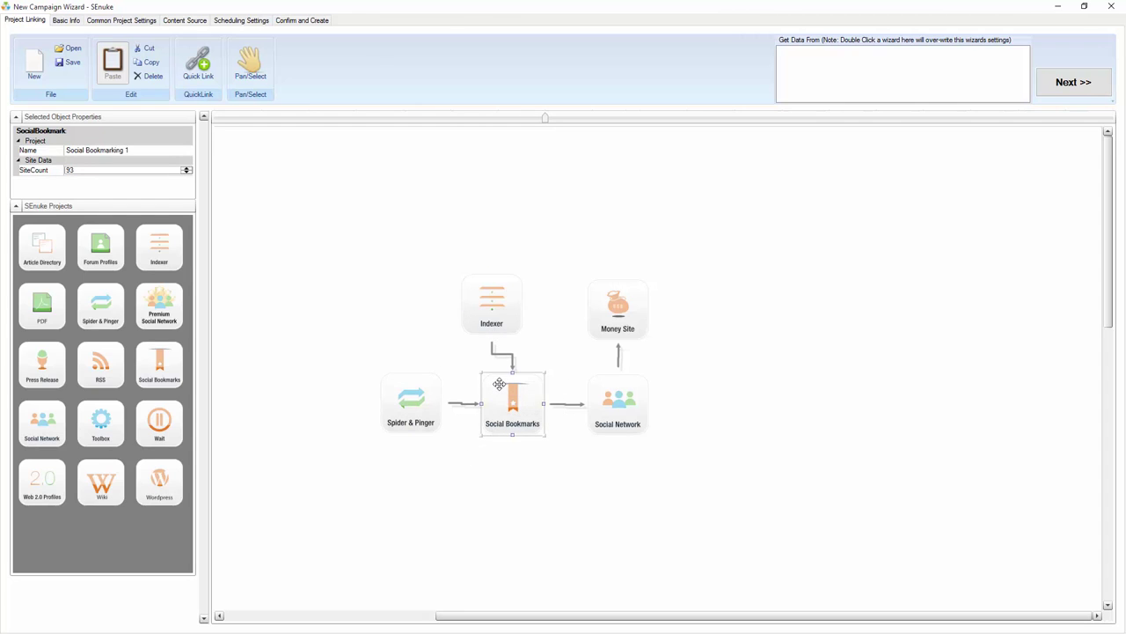
# - Set the connection type of the link from Spider & Pinger to Social Bookmarks to Chain
pyautogui.click(433, 417)
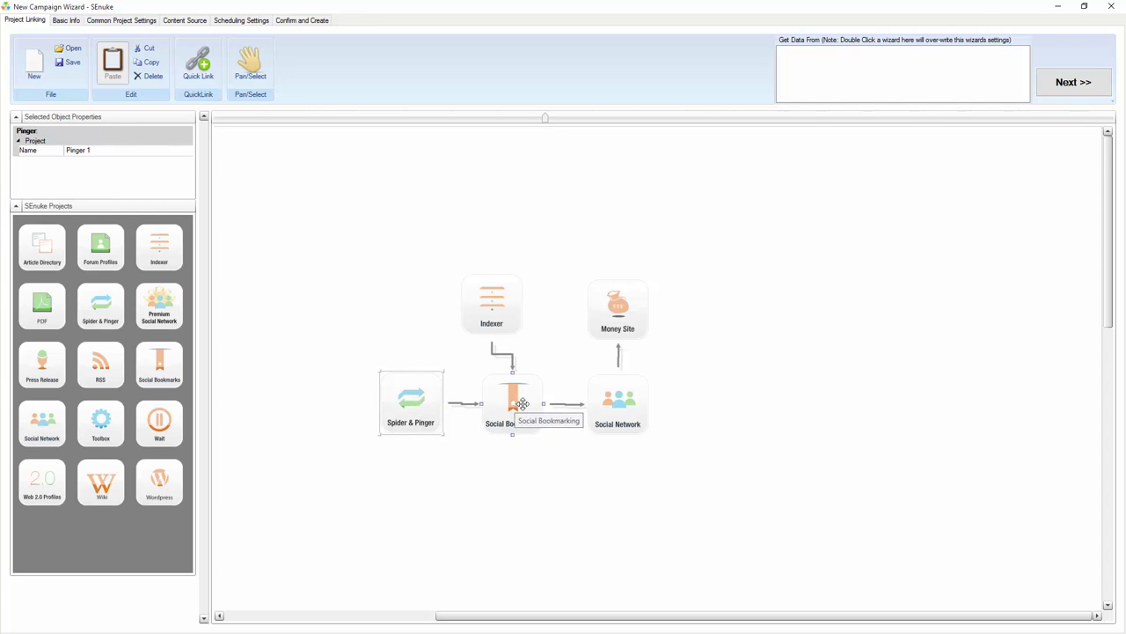
pyautogui.click(475, 403)
pyautogui.rightClick(468, 404)
pyautogui.moveTo(510, 418)
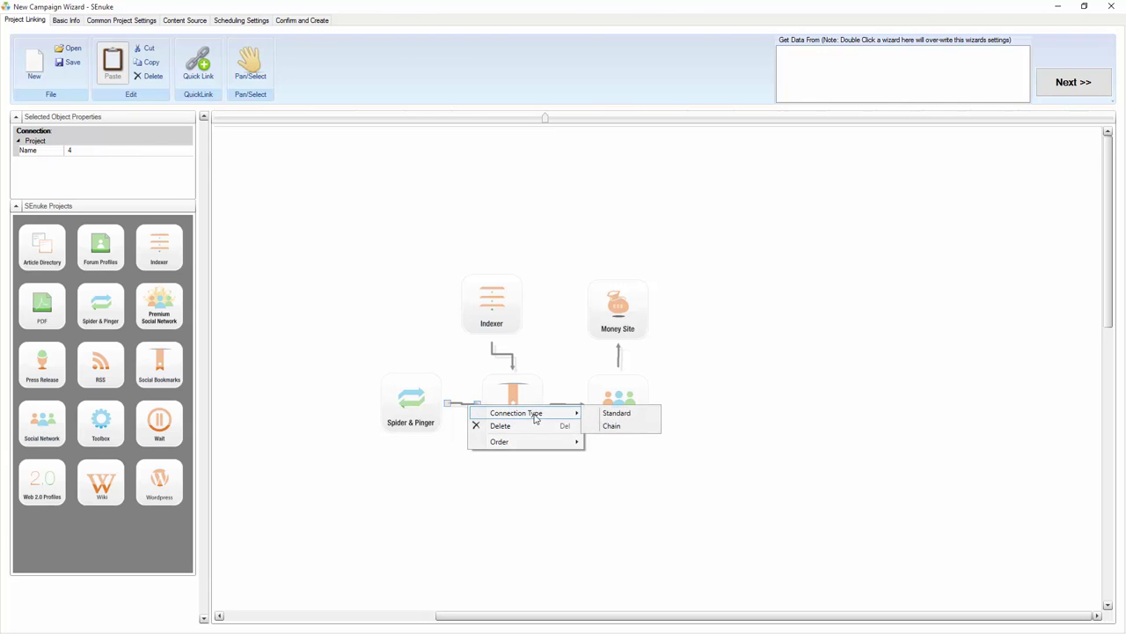
pyautogui.click(608, 426)
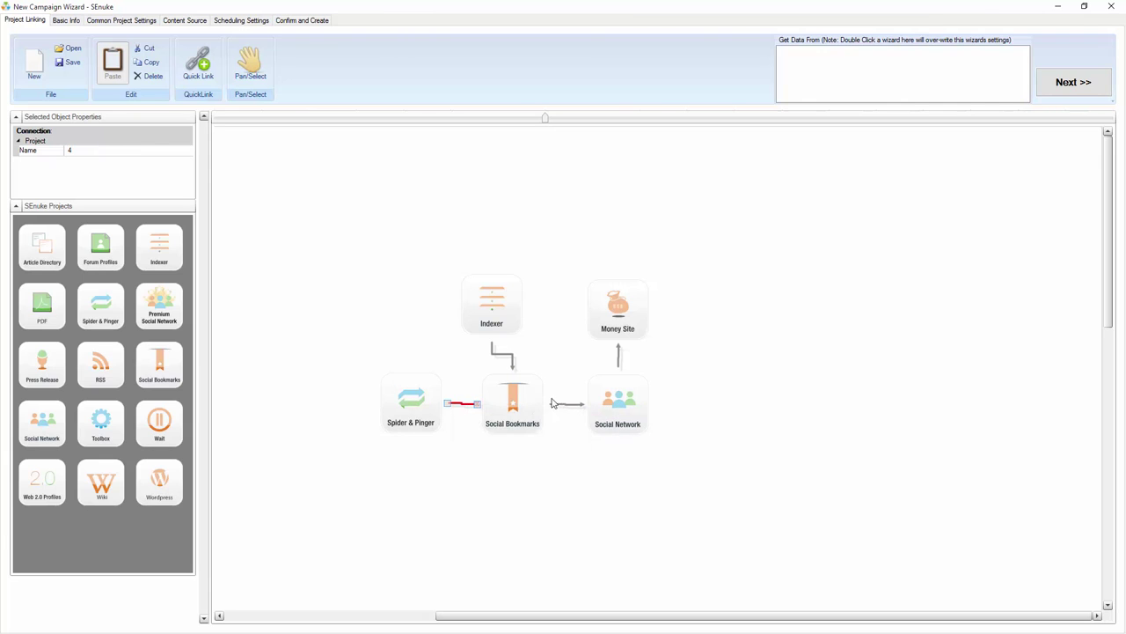
# - Set the connection type of the link from Indexer to Social Bookmarks to Chain
pyautogui.click(512, 363)
pyautogui.rightClick(514, 363)
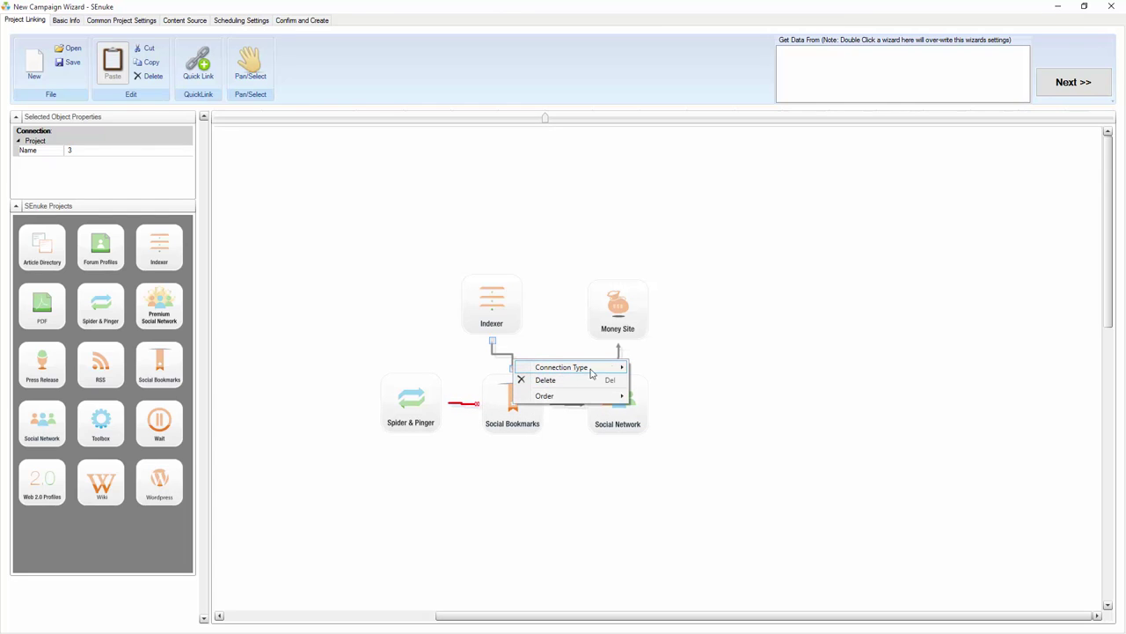
pyautogui.click(641, 379)
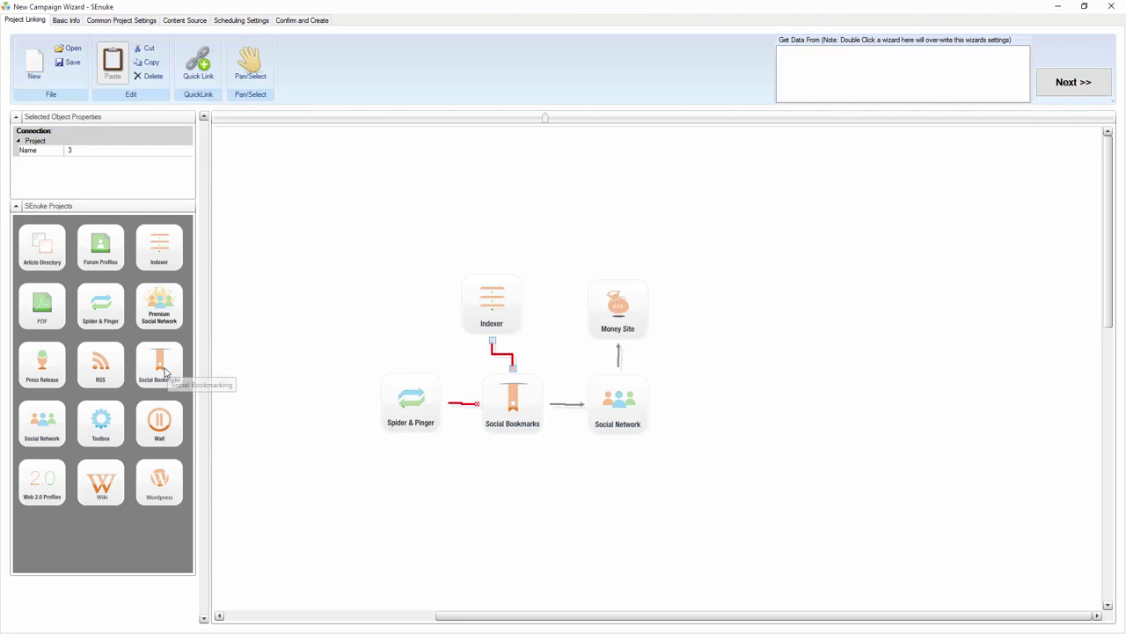
# - Add an Article Directory project on the free side of Social Network and link it to Social Network
pyautogui.moveTo(33, 258); pyautogui.dragTo(715, 385)
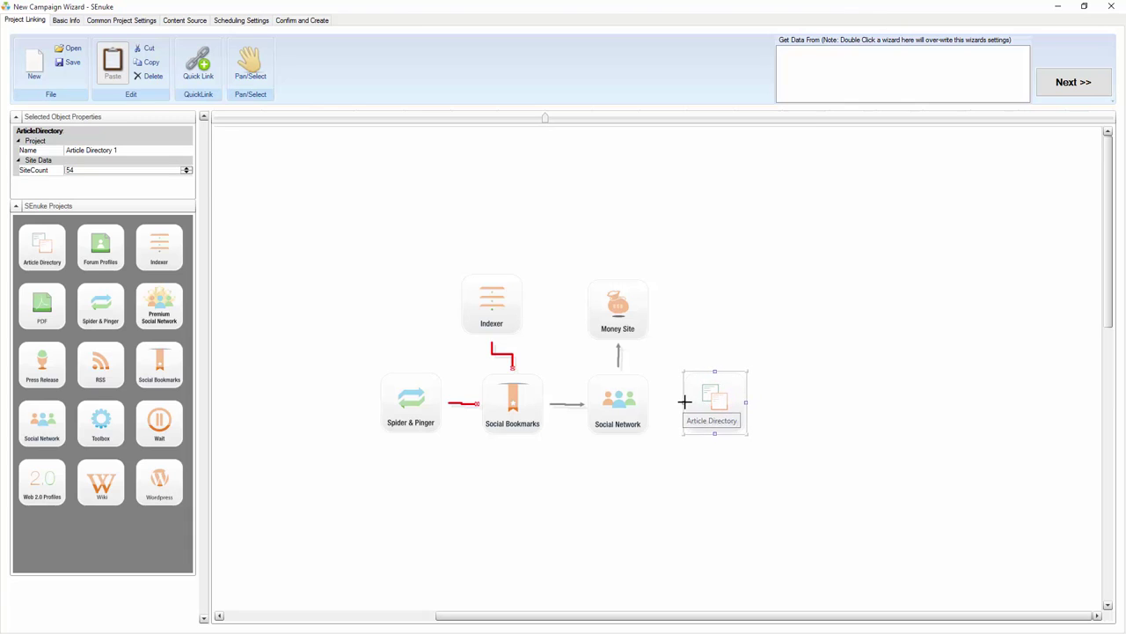
pyautogui.moveTo(660, 402); pyautogui.dragTo(648, 404)
pyautogui.click(720, 405)
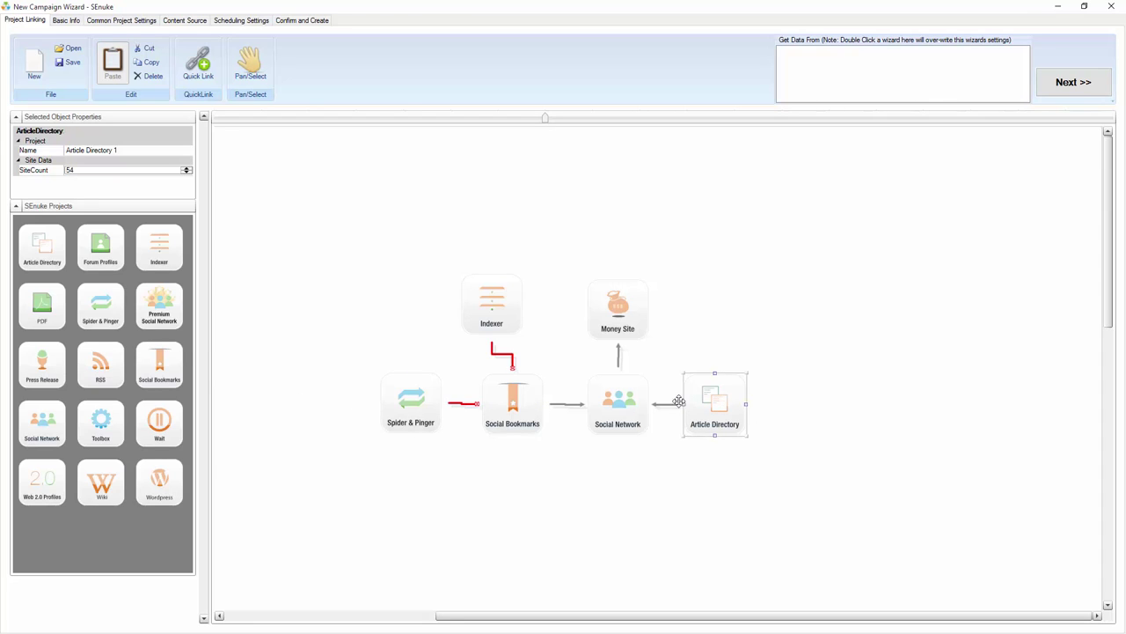
# - Try to link a new Indexer project to Article Directory, and delete that Indexer from the diagram
pyautogui.moveTo(157, 254); pyautogui.dragTo(713, 432)
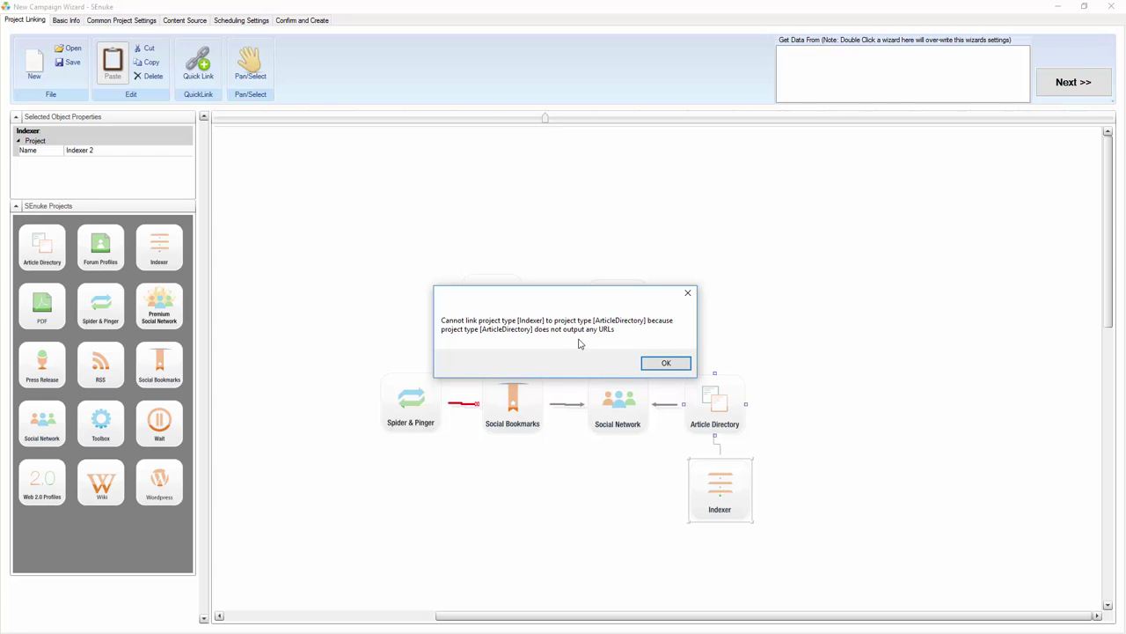
pyautogui.click(666, 362)
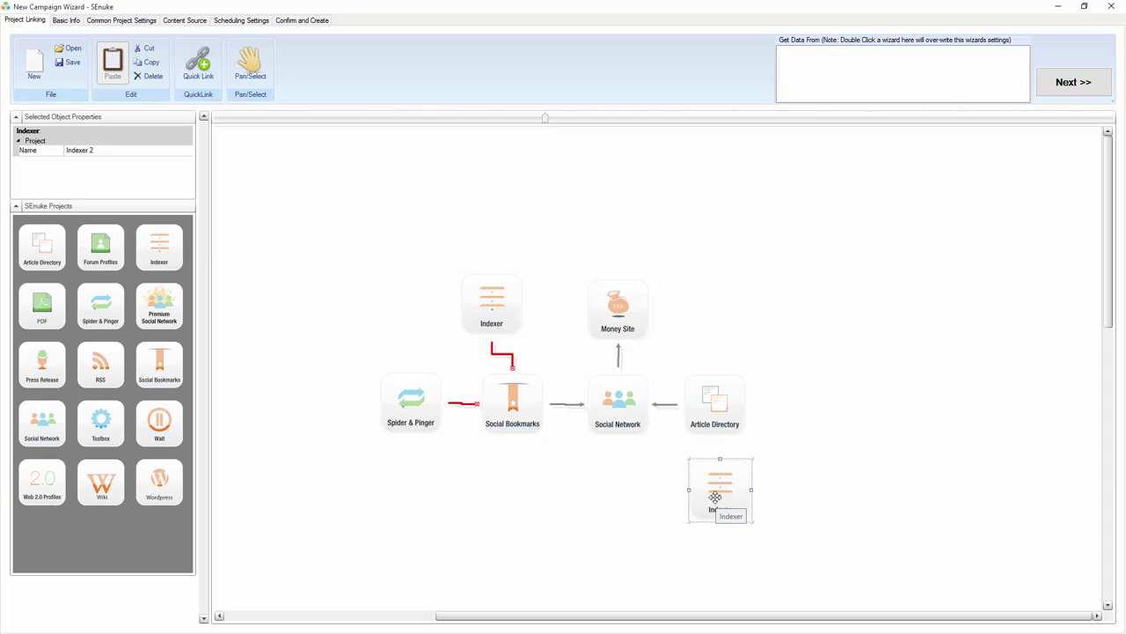
pyautogui.press('Delete')
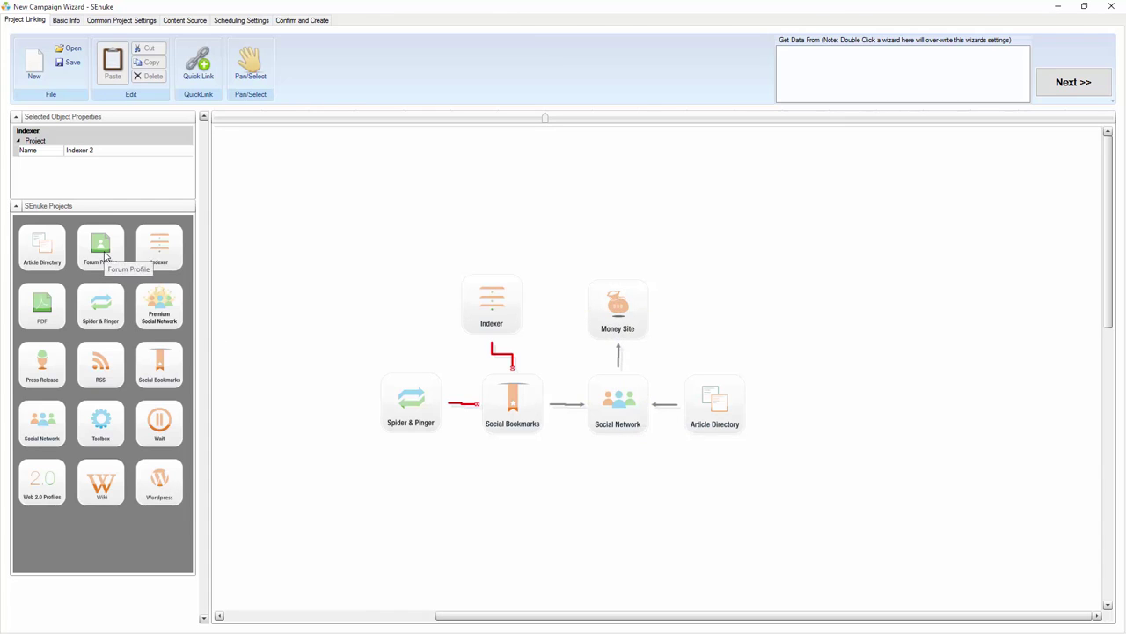
# - Add a Forum Profiles project linked to Money Site, align it with Money Site, and delete it again
pyautogui.moveTo(106, 255); pyautogui.dragTo(648, 309)
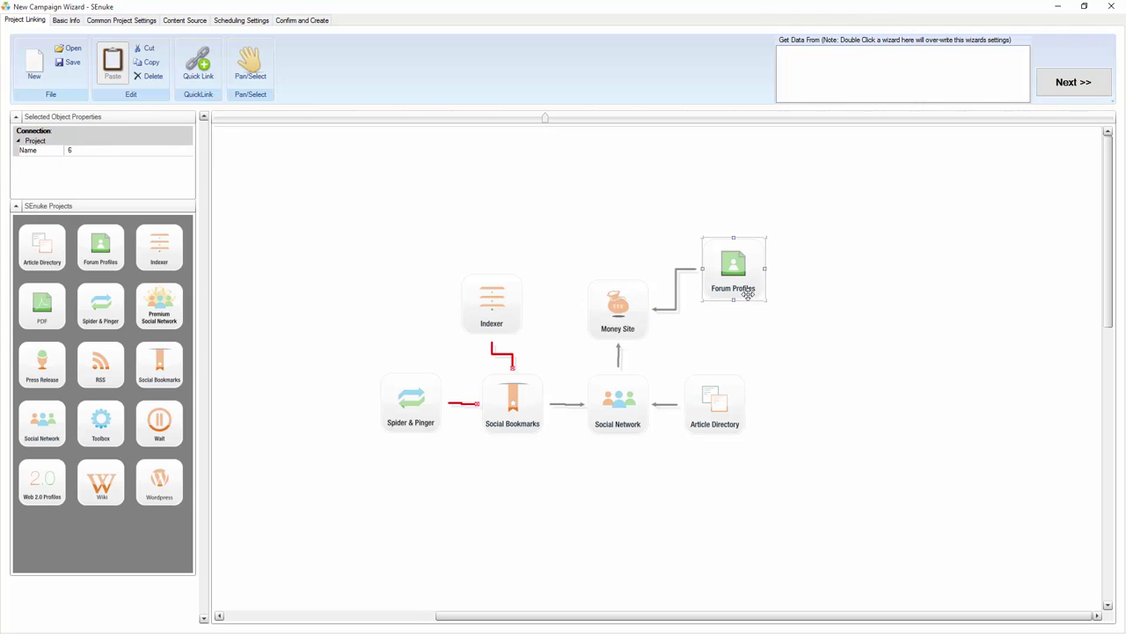
pyautogui.moveTo(744, 291); pyautogui.dragTo(742, 326)
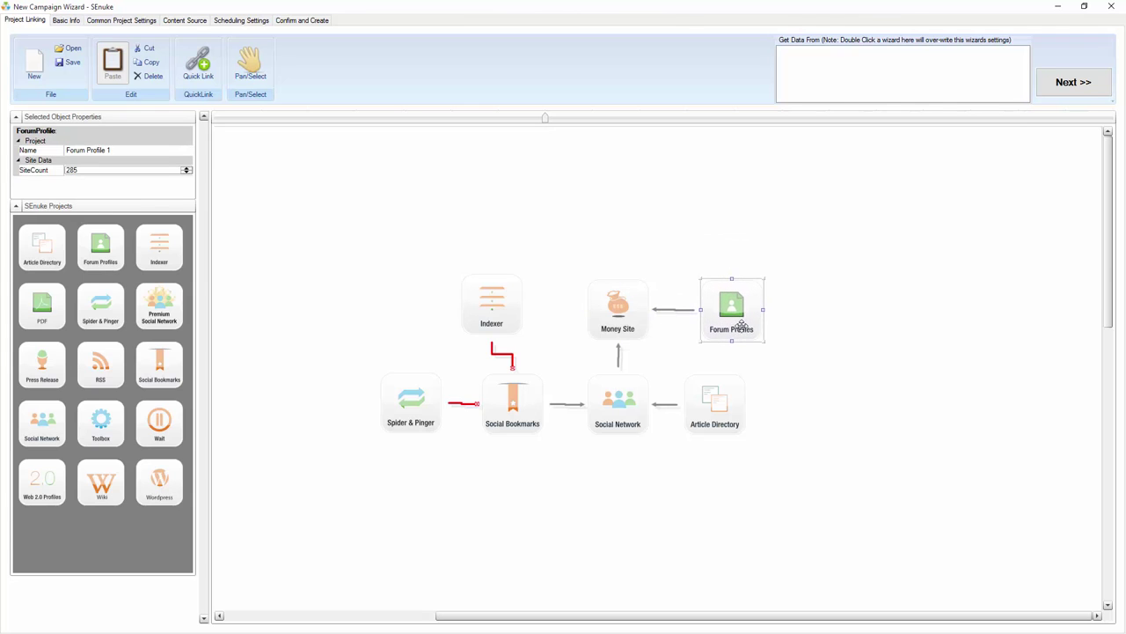
pyautogui.click(618, 312)
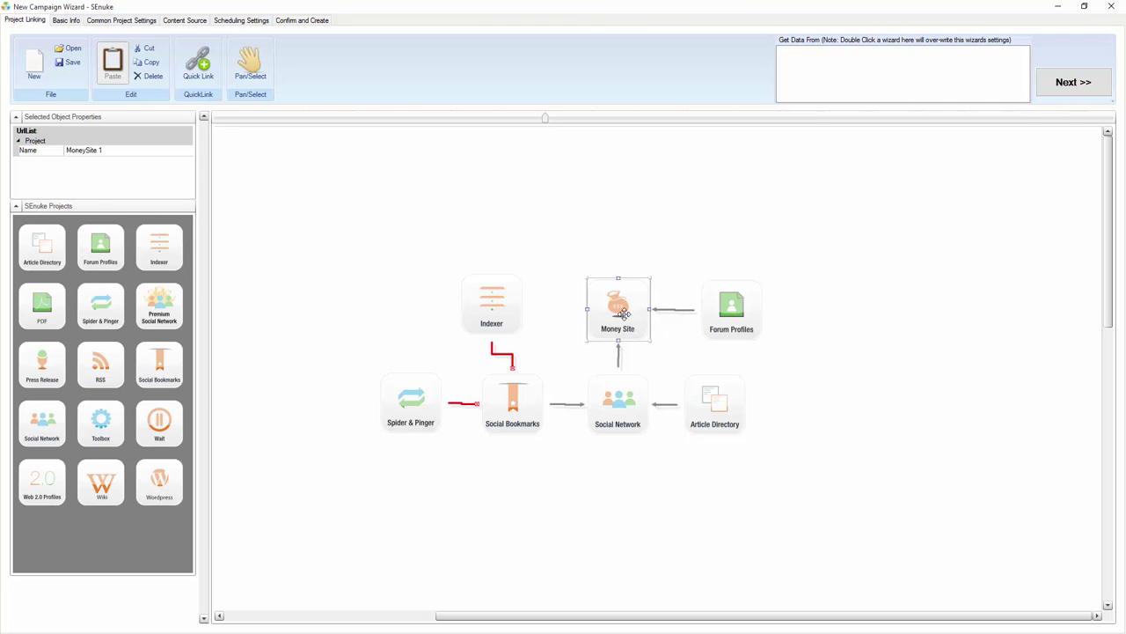
pyautogui.click(711, 311)
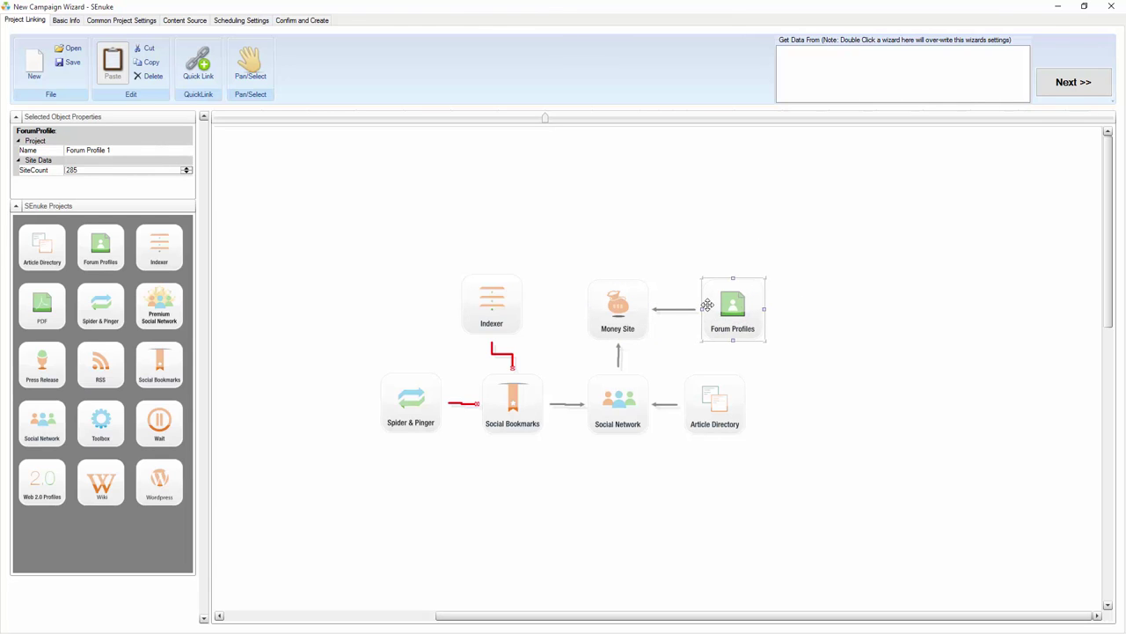
pyautogui.press('Delete')
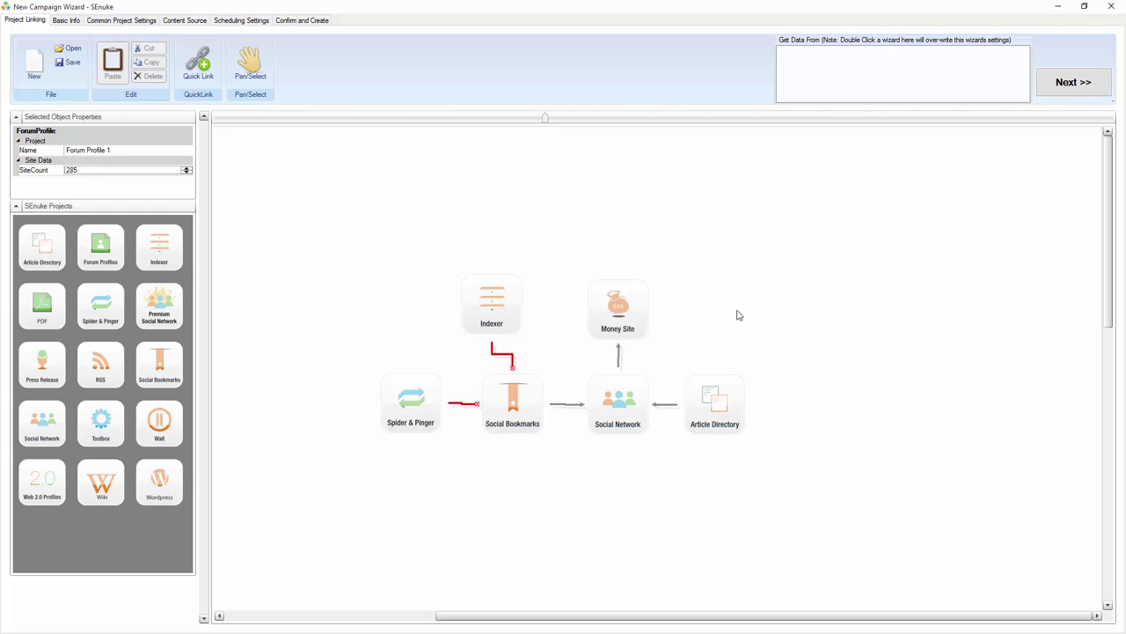
# - Link a new Wait project to Money Site and a second Social Network to that Wait, with the Wait delay set to 5
pyautogui.click(633, 326)
pyautogui.moveTo(159, 426); pyautogui.dragTo(648, 308)
pyautogui.click(722, 308)
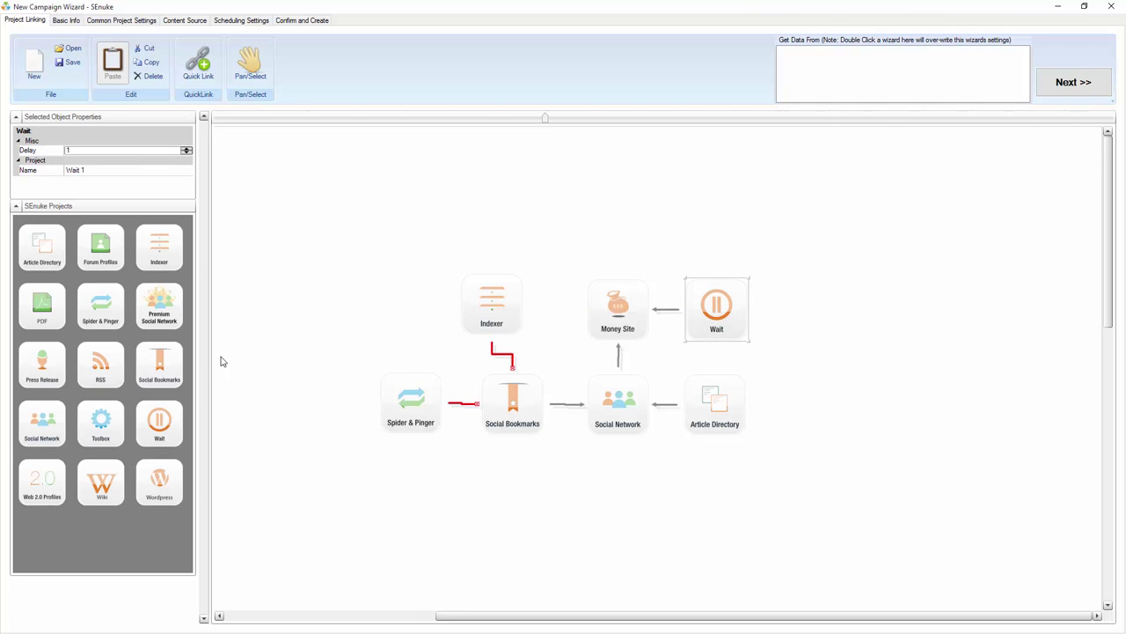
pyautogui.moveTo(46, 430); pyautogui.dragTo(746, 307)
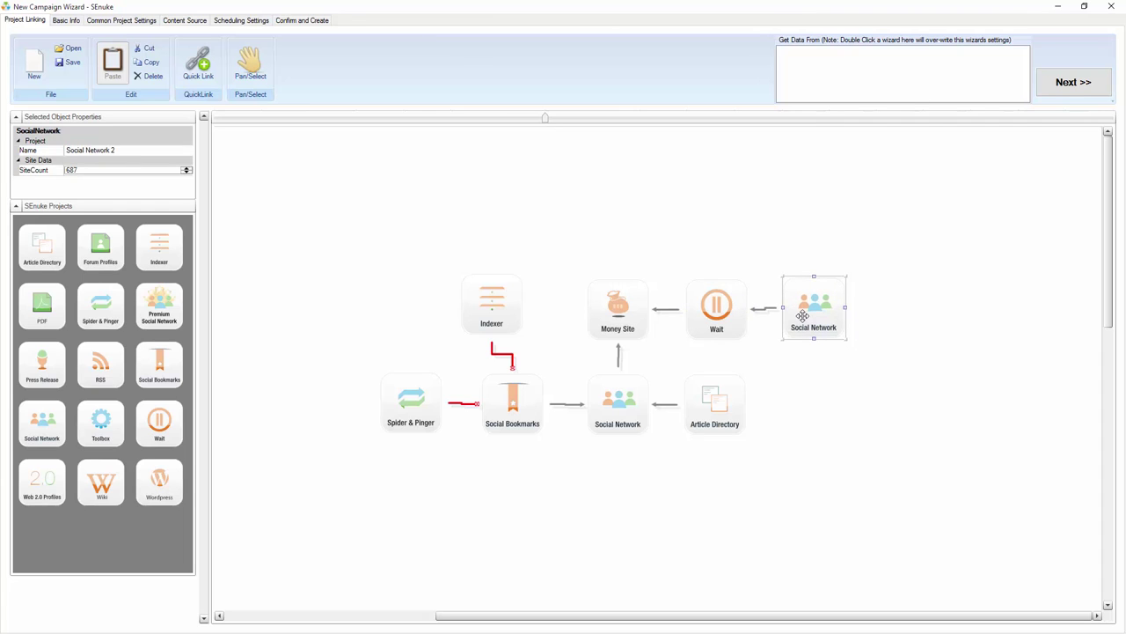
pyautogui.click(803, 317)
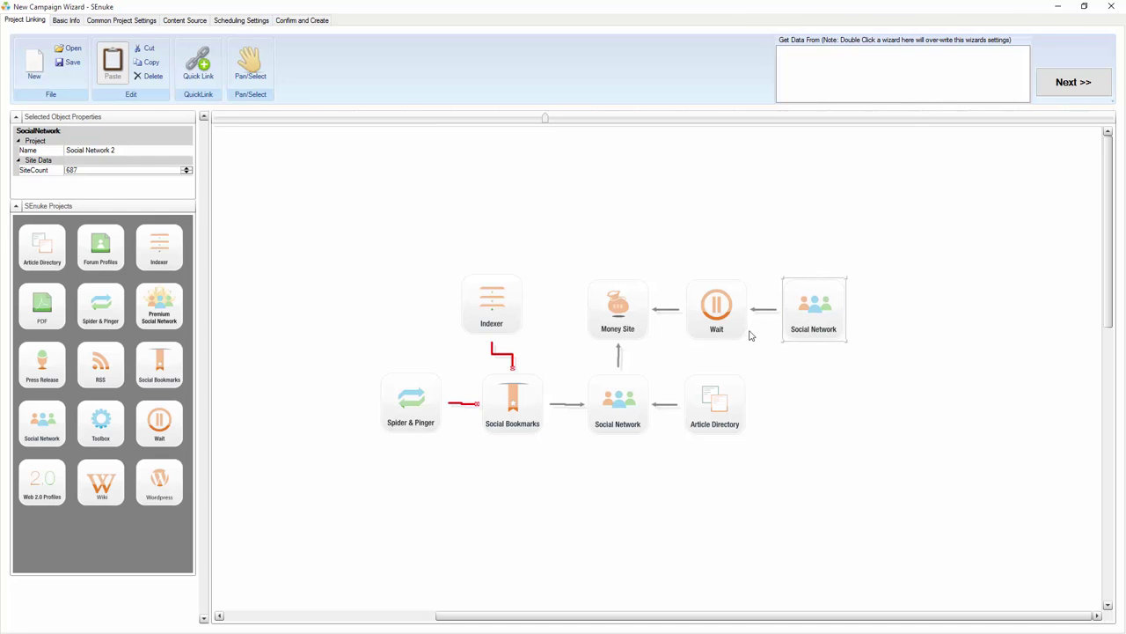
pyautogui.click(716, 312)
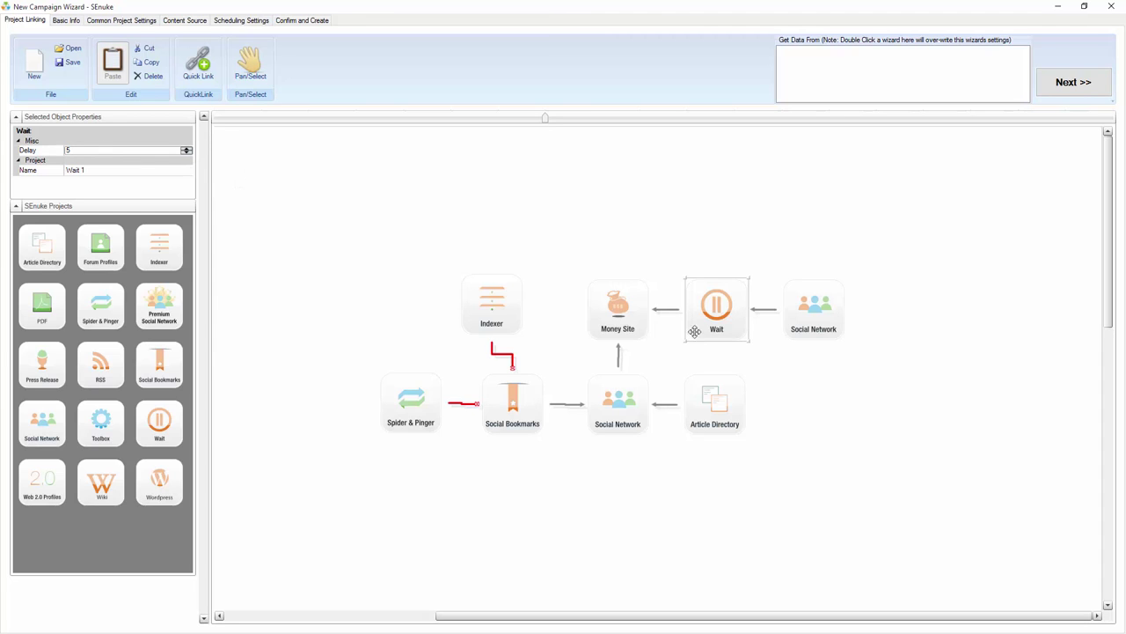
pyautogui.click(636, 319)
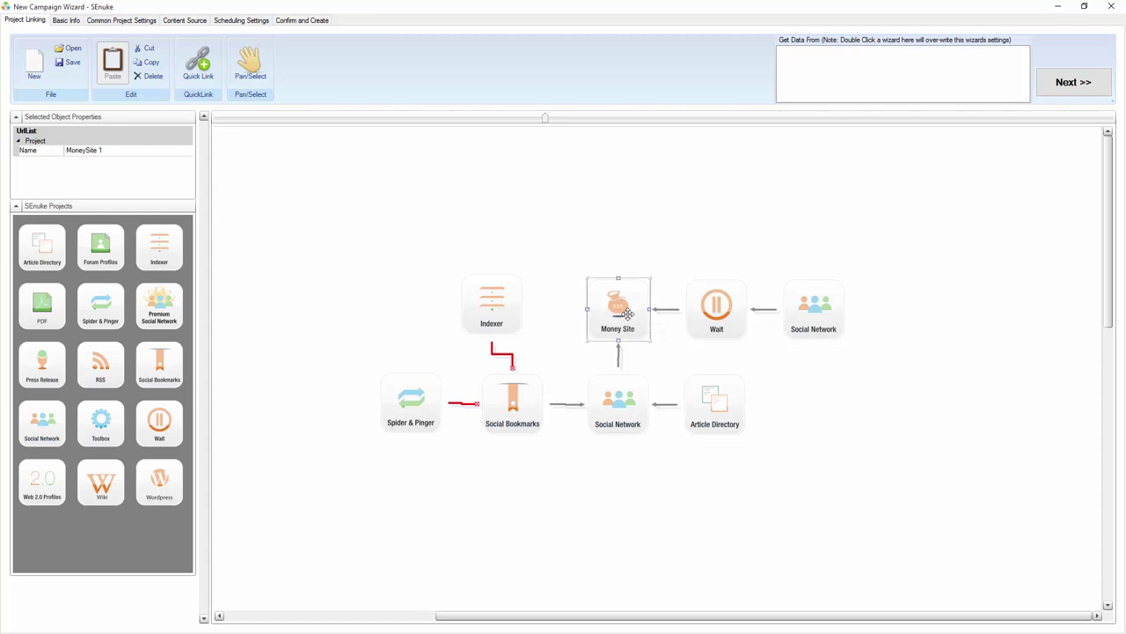
pyautogui.moveTo(621, 304); pyautogui.dragTo(653, 425)
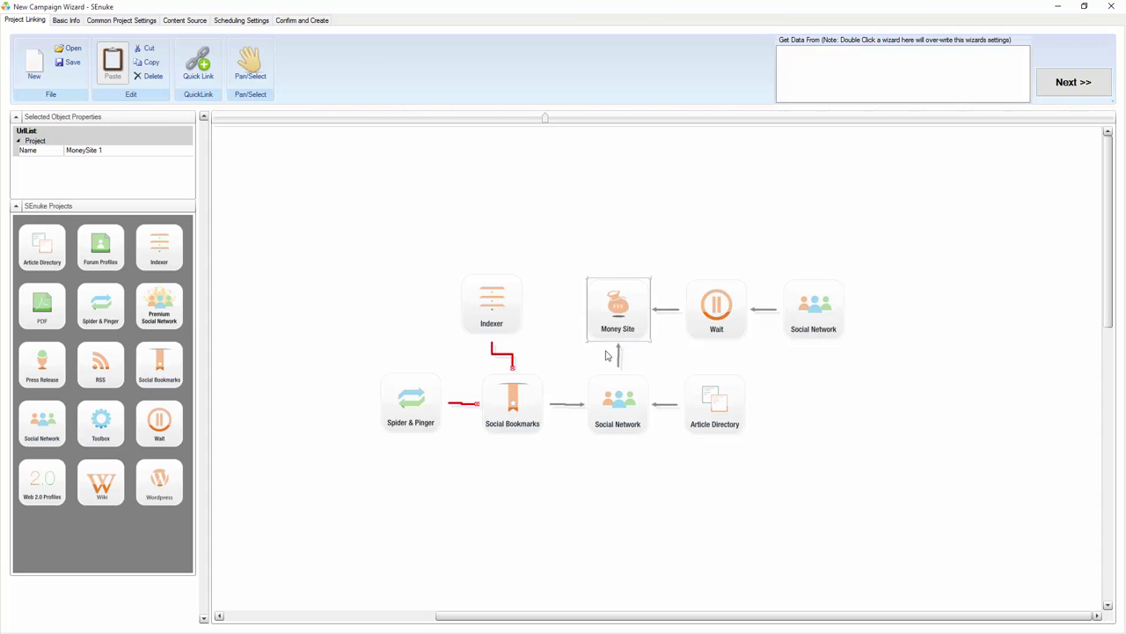
pyautogui.click(717, 308)
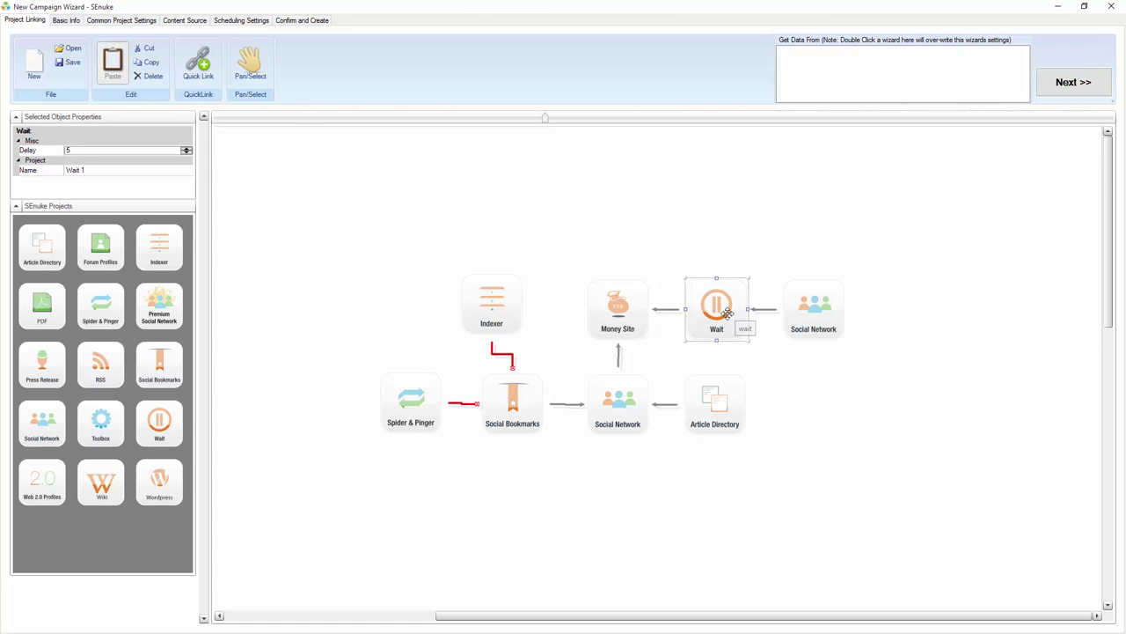
pyautogui.click(819, 307)
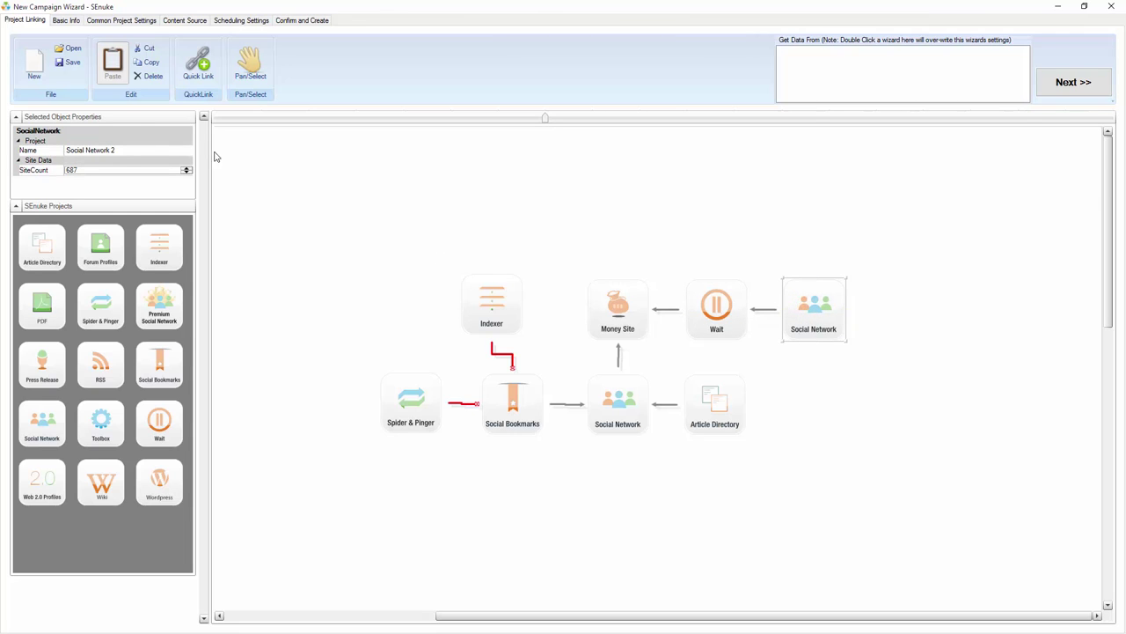
# - Open the saved linking template Social Skills - TNG.xml
pyautogui.click(69, 48)
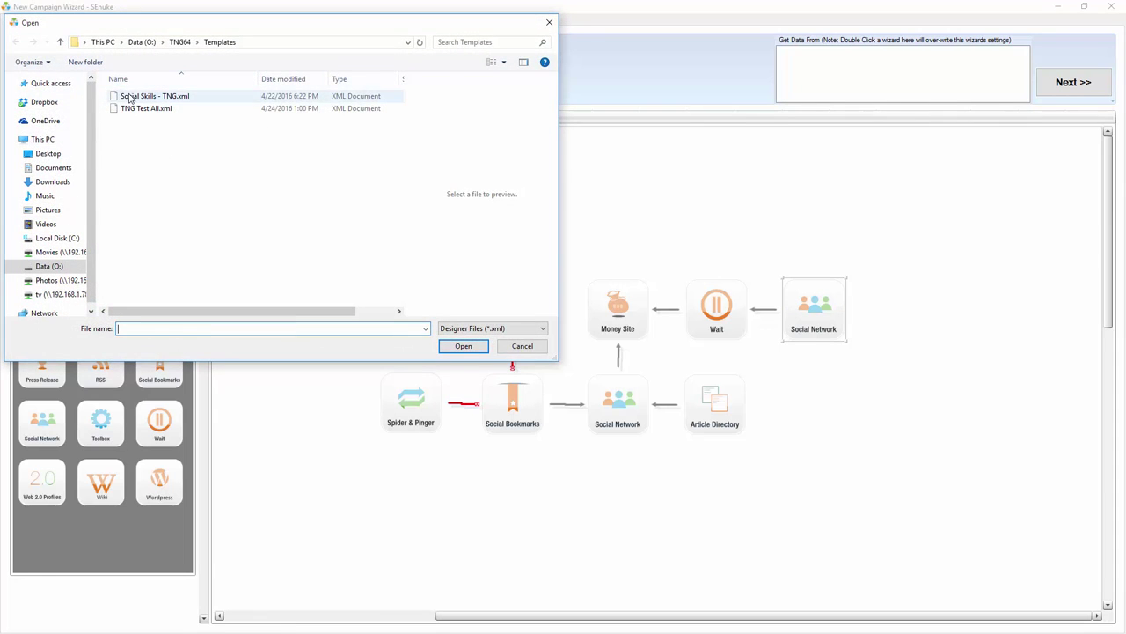
pyautogui.doubleClick(132, 96)
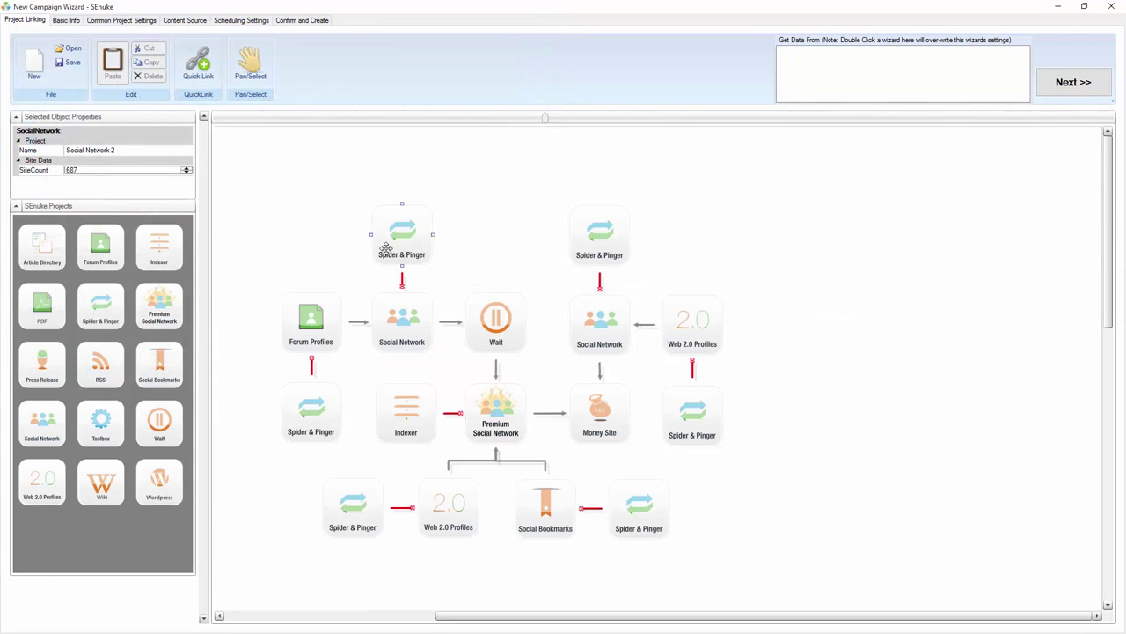
# - Review the properties of Money Site and of the Social Network and Premium Social Network projects that link directly to it
pyautogui.click(614, 418)
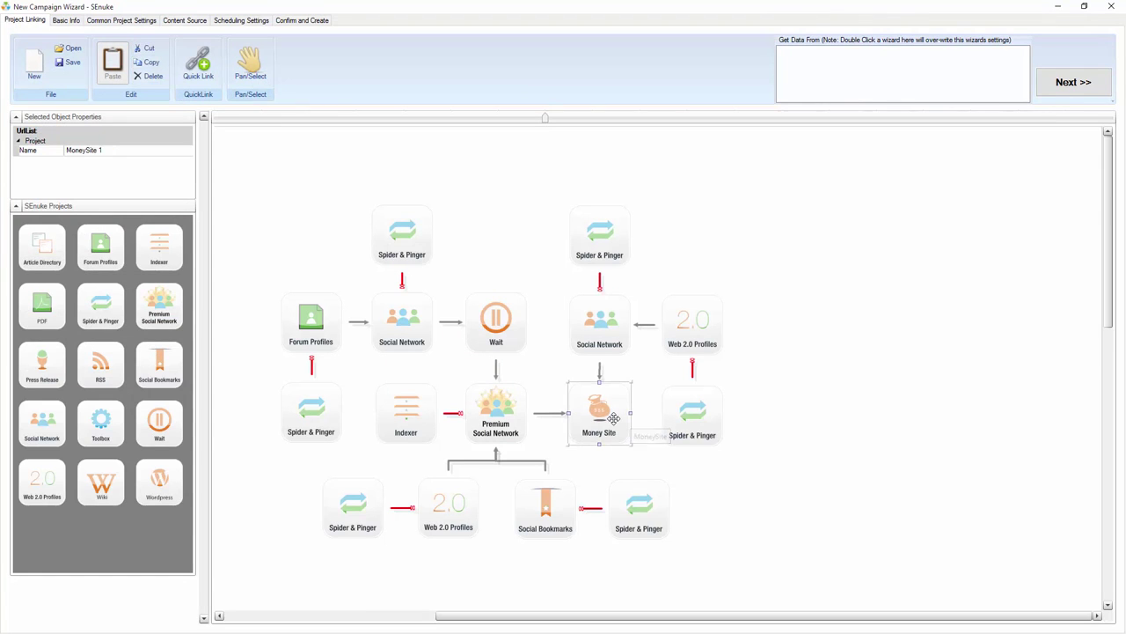
pyautogui.click(609, 324)
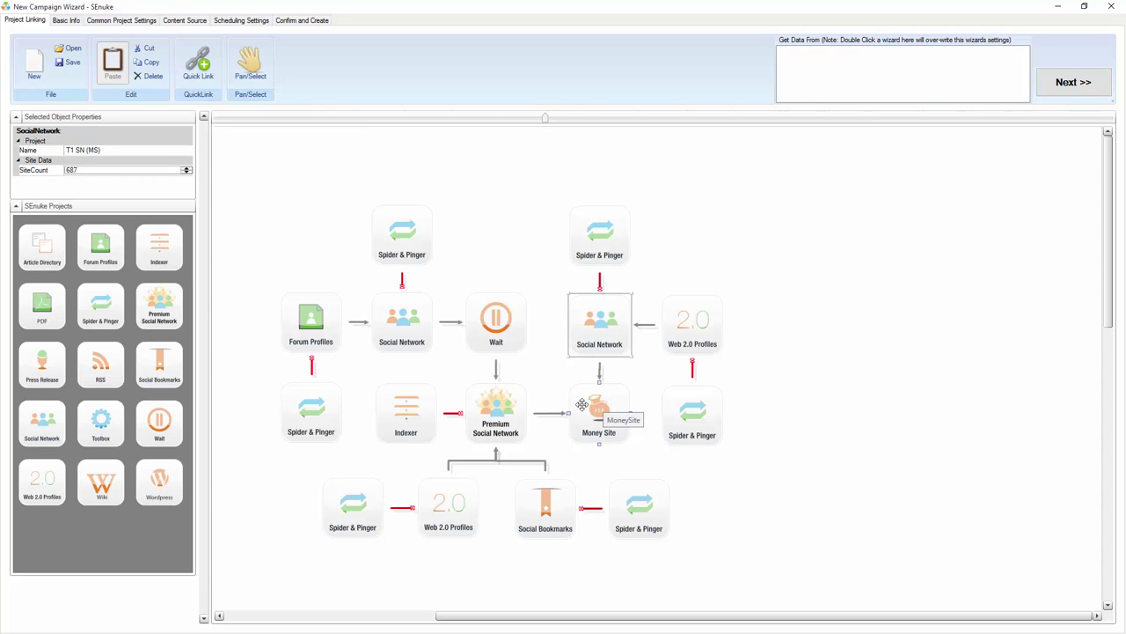
pyautogui.click(515, 410)
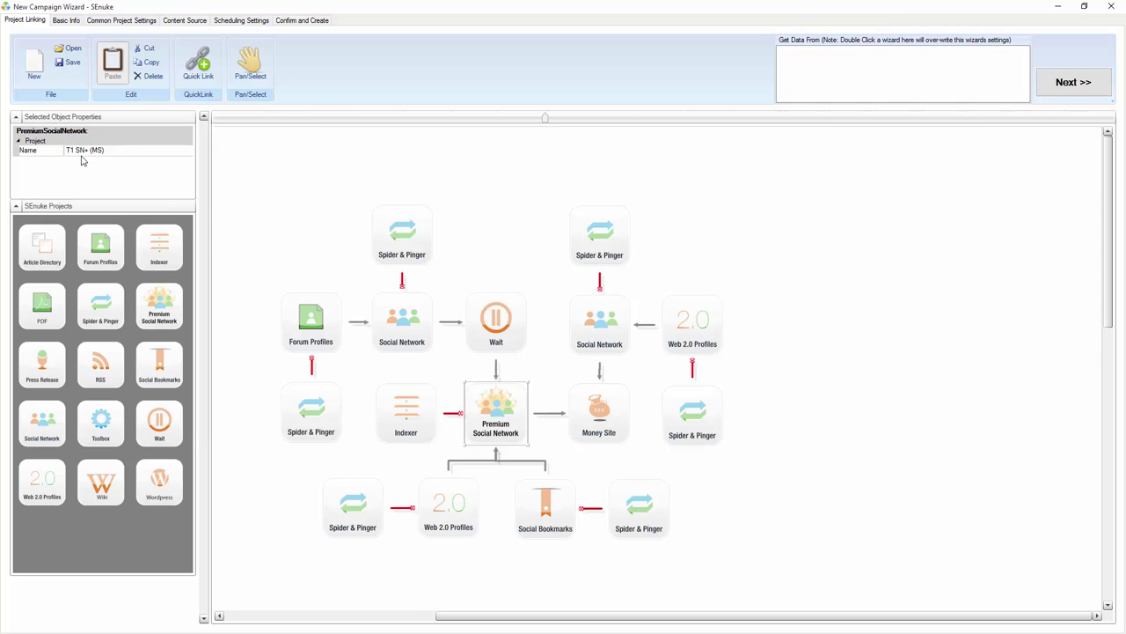
pyautogui.click(561, 324)
pyautogui.click(70, 152)
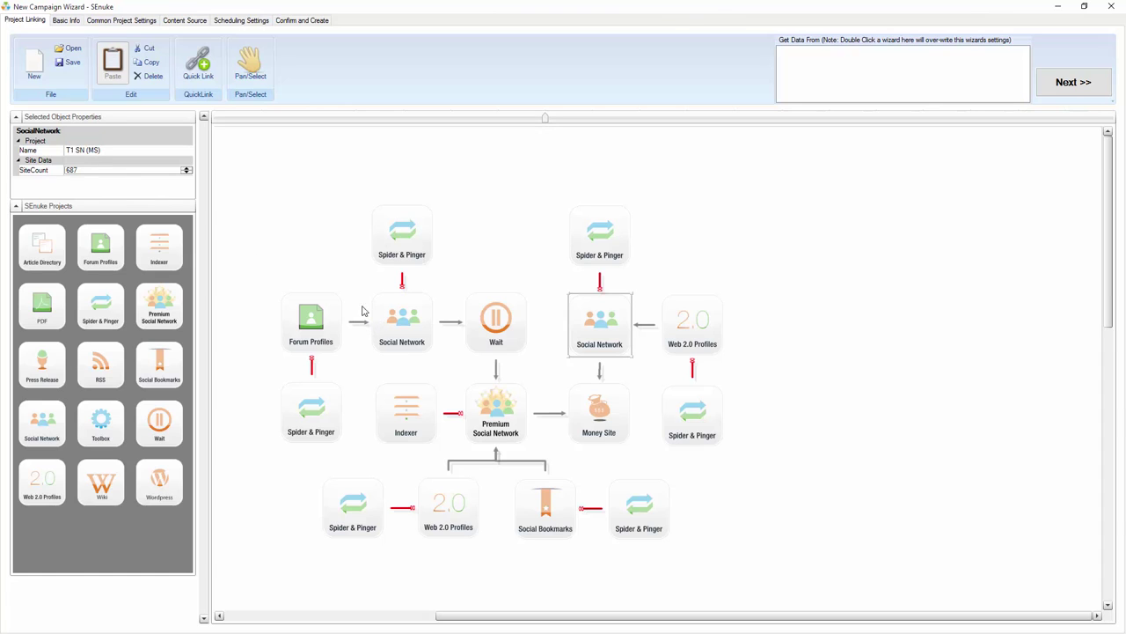
# - Examine the tier naming of Forum Profiles, the Social Network linked to Wait, and Premium Social Network in their Name properties
pyautogui.click(319, 317)
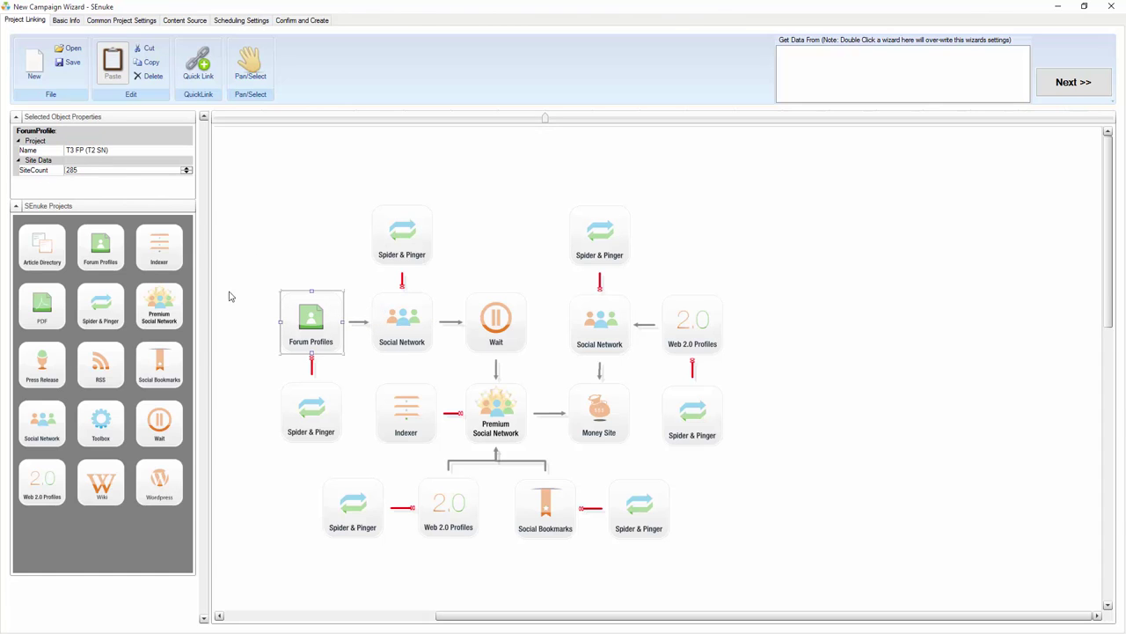
pyautogui.click(68, 149)
pyautogui.click(67, 163)
pyautogui.click(83, 155)
pyautogui.moveTo(83, 151); pyautogui.dragTo(65, 152)
pyautogui.click(403, 316)
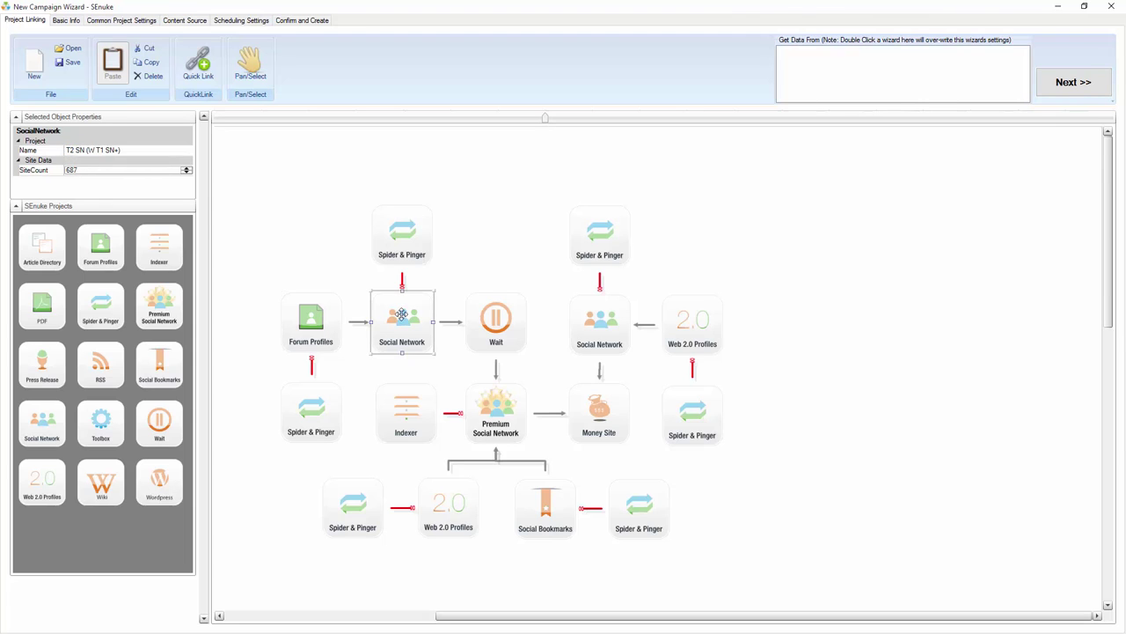
pyautogui.click(69, 151)
pyautogui.click(101, 151)
pyautogui.click(509, 423)
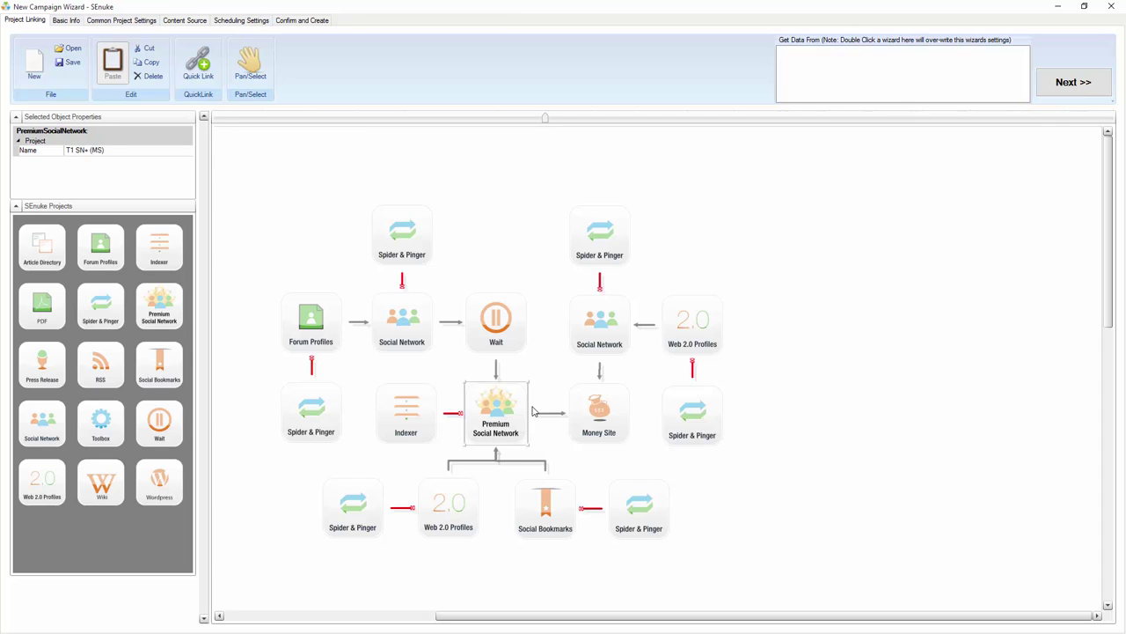
pyautogui.click(74, 149)
pyautogui.press('Return')
pyautogui.click(528, 371)
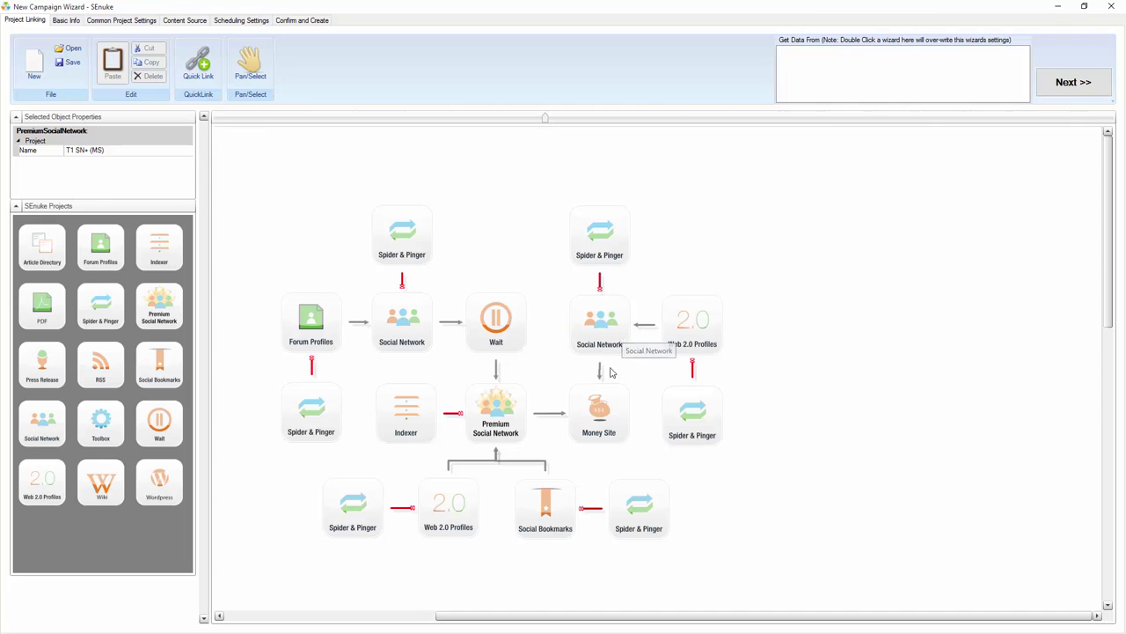
# - Compare the properties of the two Social Network branches, including the Wait, Forum Profiles and Premium Social Network projects
pyautogui.click(603, 323)
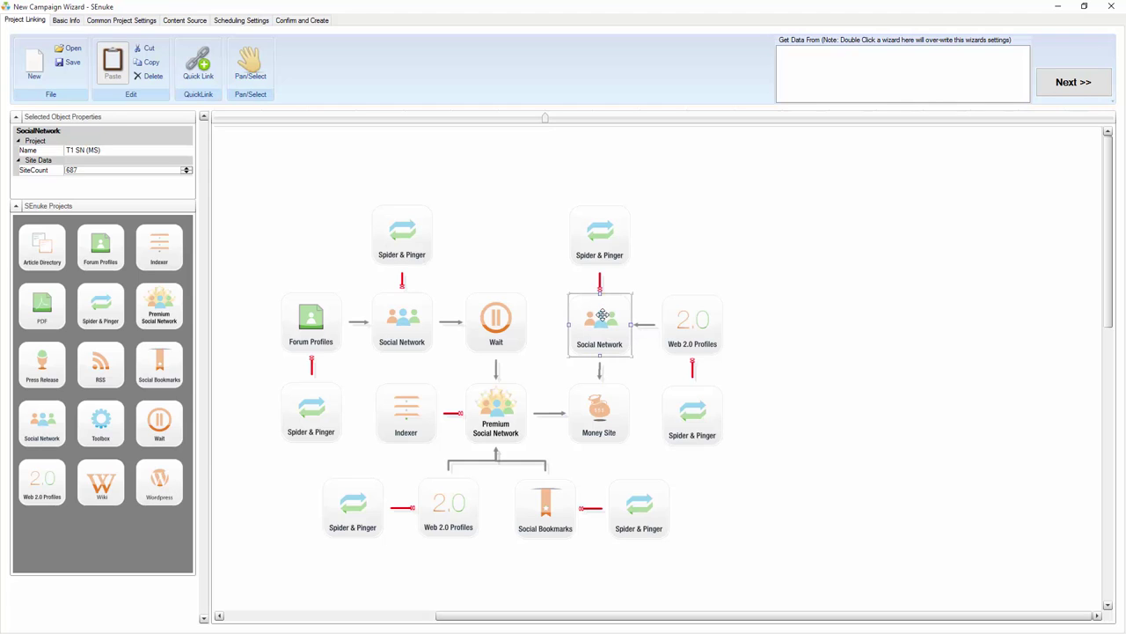
pyautogui.click(599, 244)
pyautogui.click(508, 411)
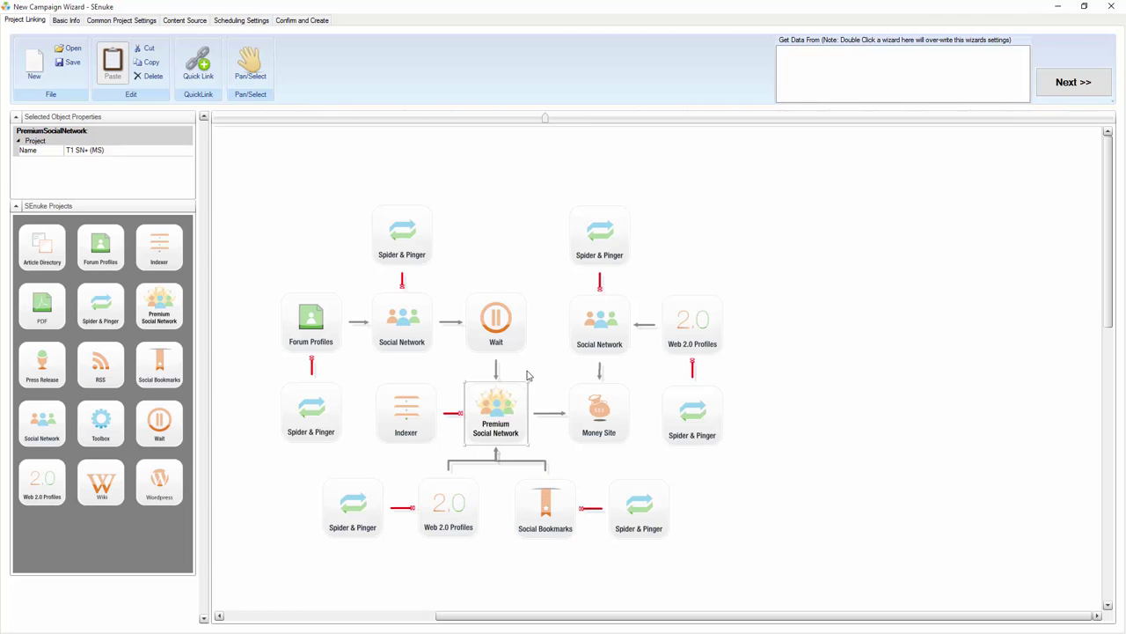
pyautogui.click(505, 331)
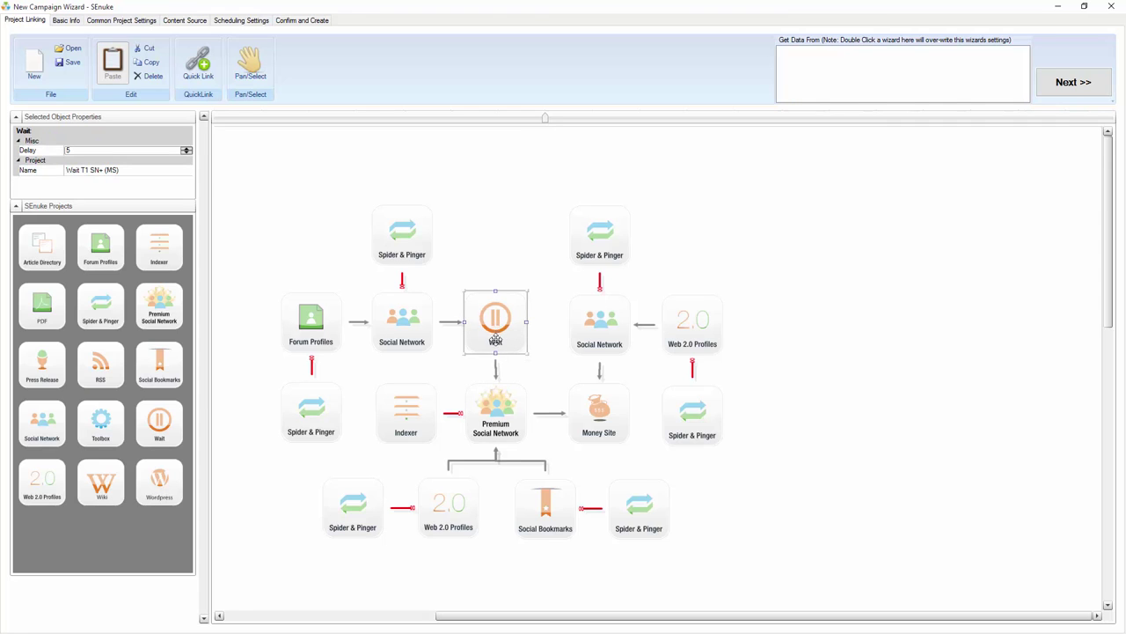
pyautogui.click(399, 322)
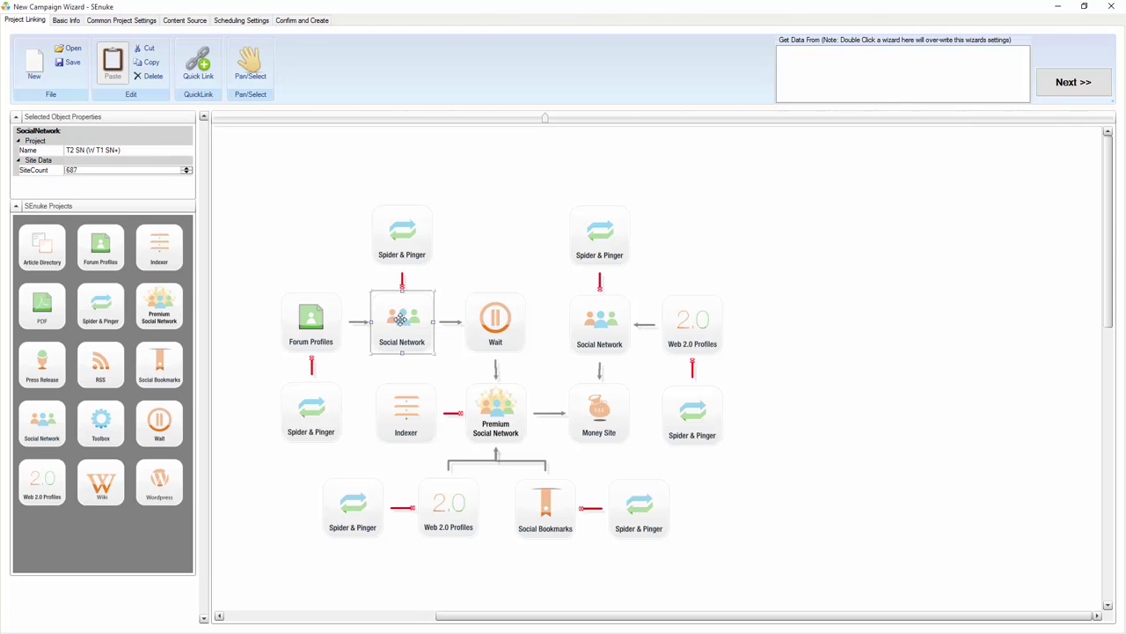
pyautogui.click(591, 315)
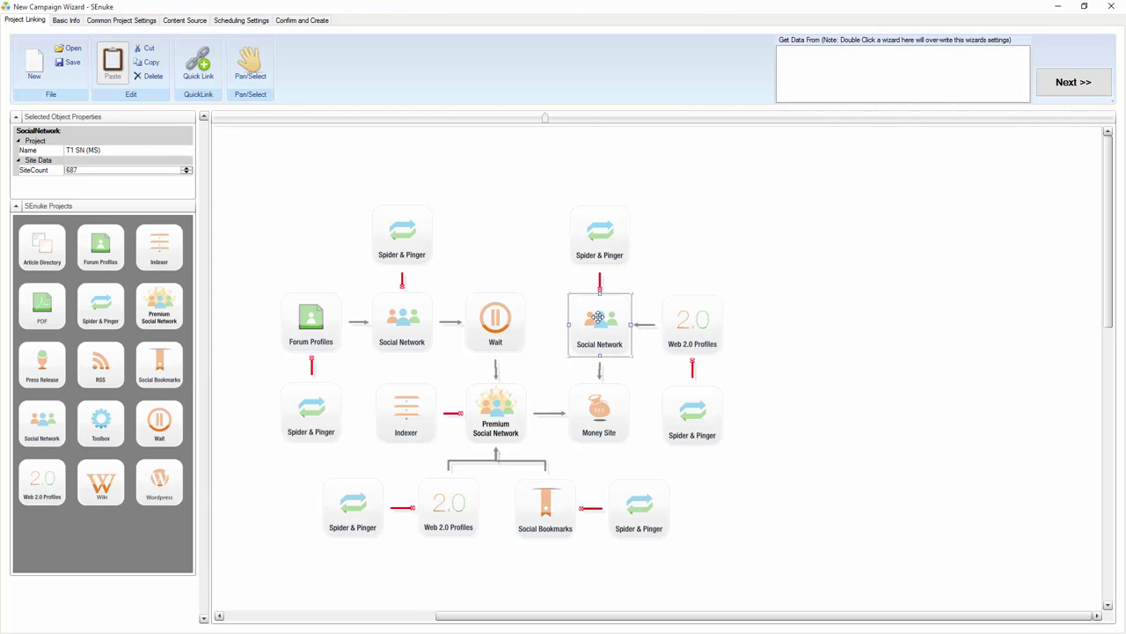
pyautogui.click(502, 315)
pyautogui.click(585, 318)
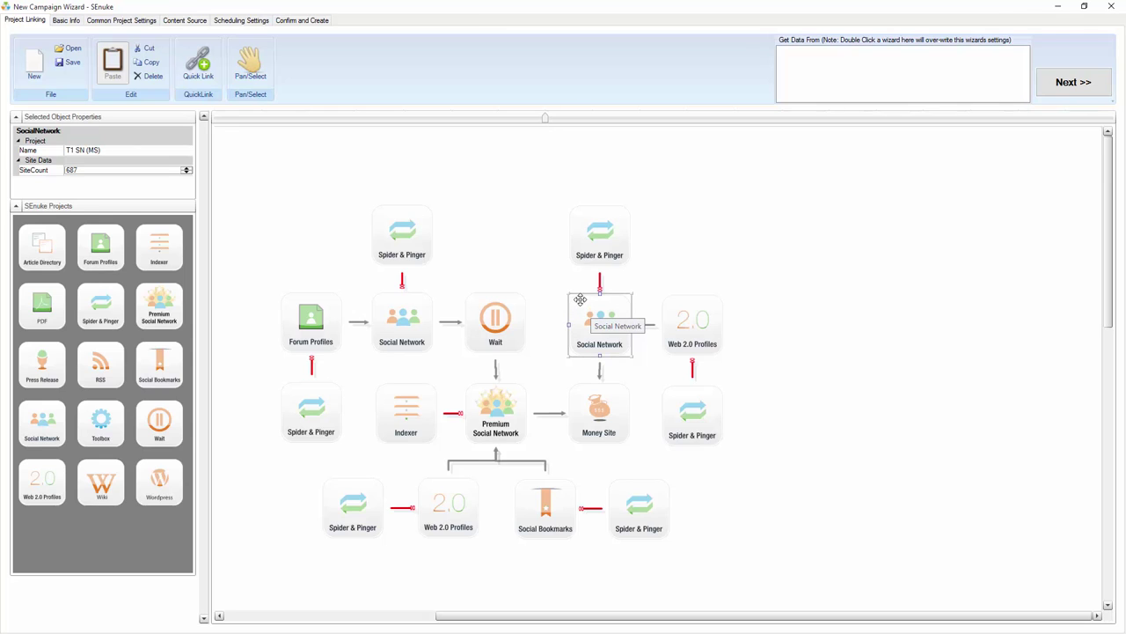
pyautogui.click(414, 305)
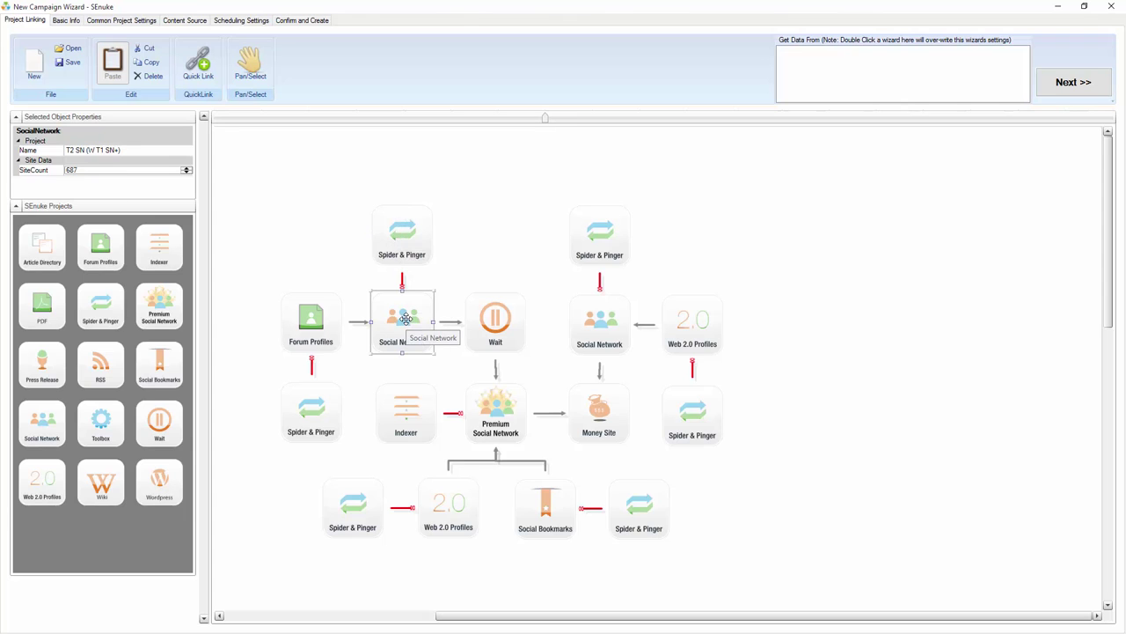
pyautogui.click(303, 318)
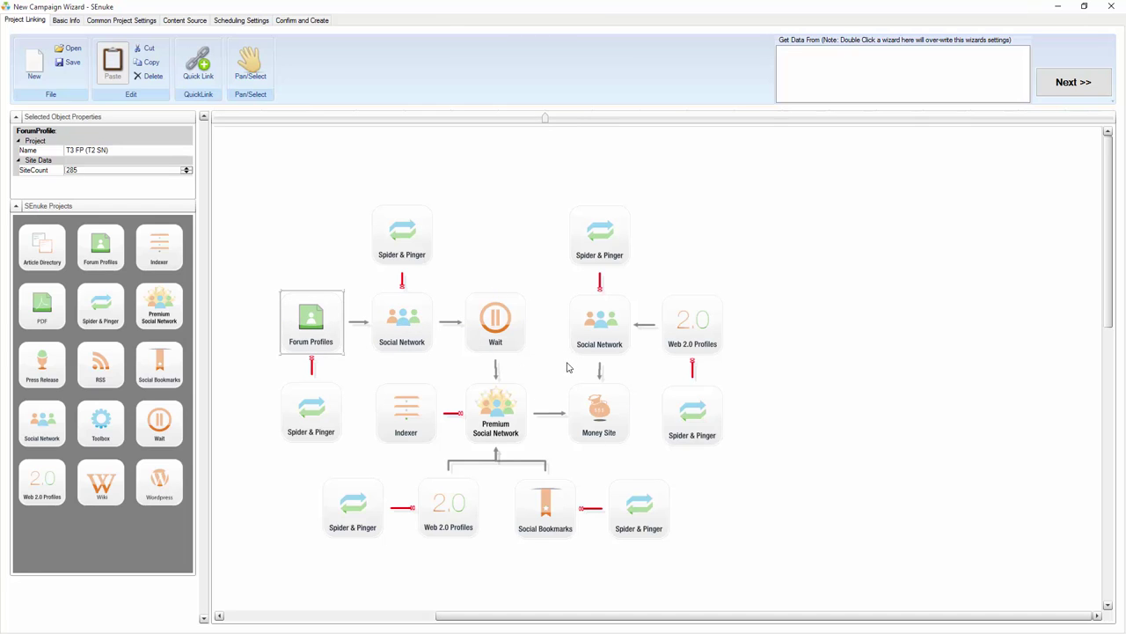
pyautogui.click(507, 421)
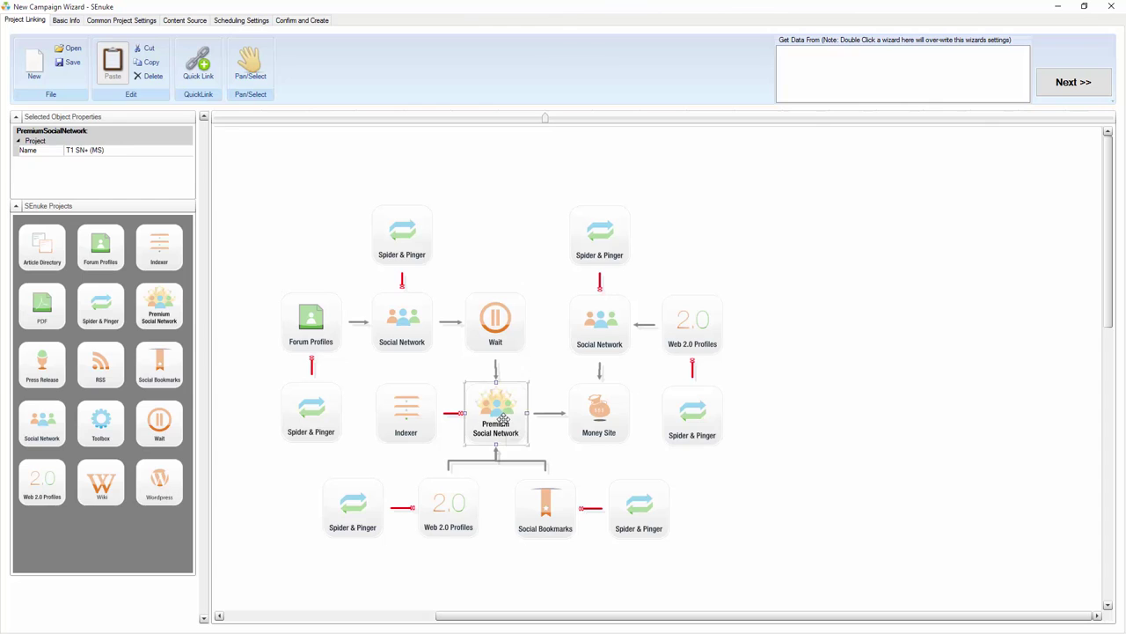
# - Compare the Name properties of the Social Network and Premium Social Network projects that link directly to Money Site
pyautogui.click(600, 329)
pyautogui.click(503, 415)
pyautogui.click(597, 331)
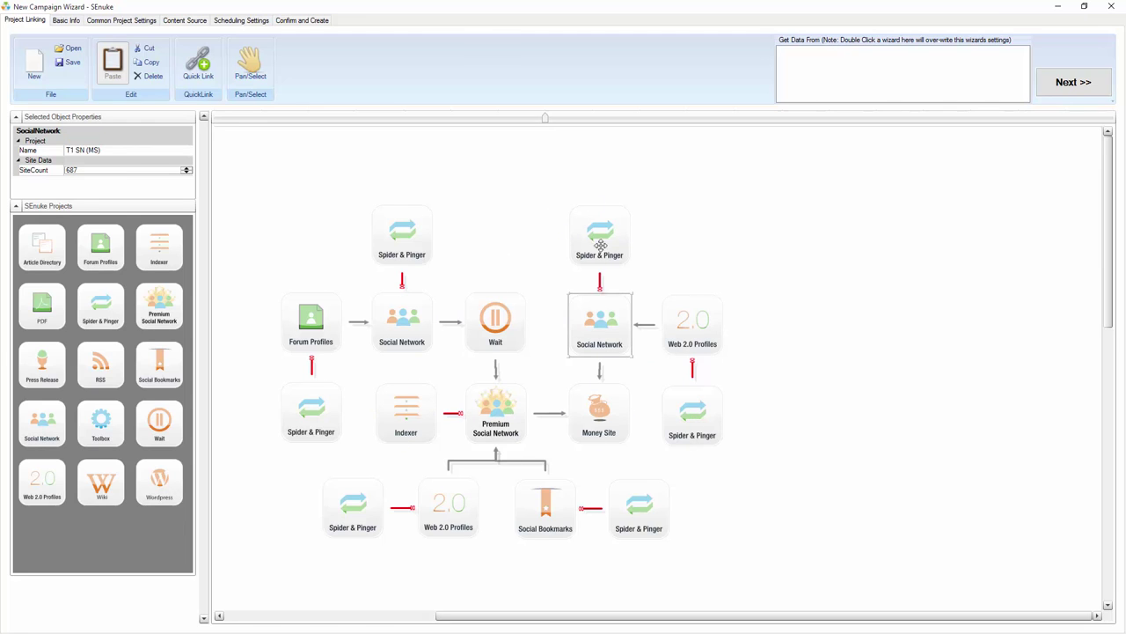
pyautogui.click(498, 409)
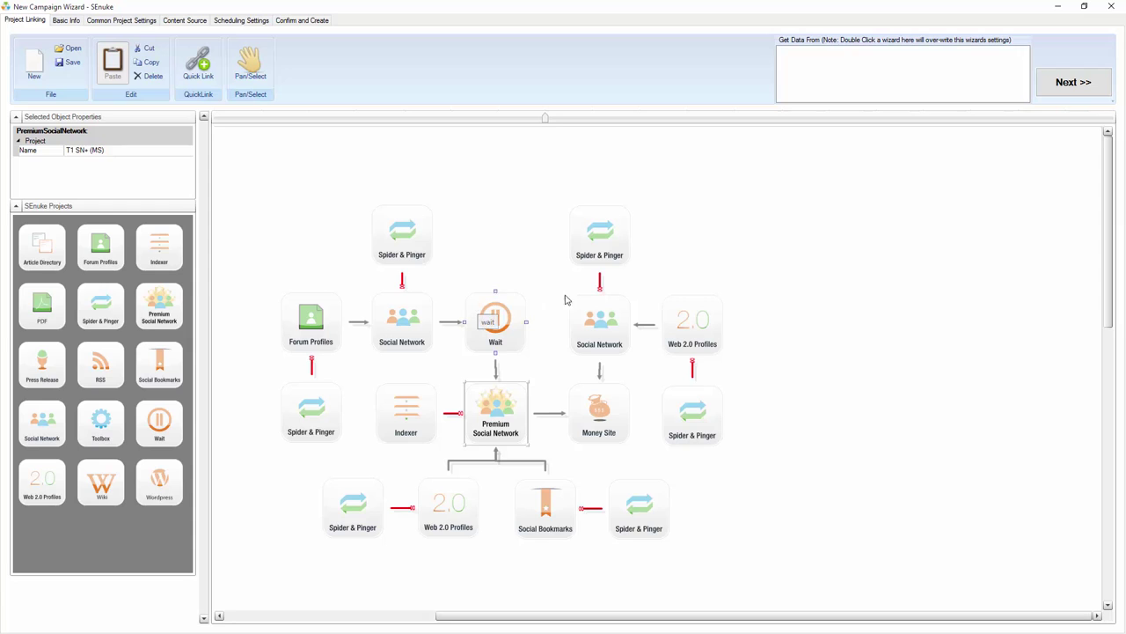
pyautogui.click(815, 313)
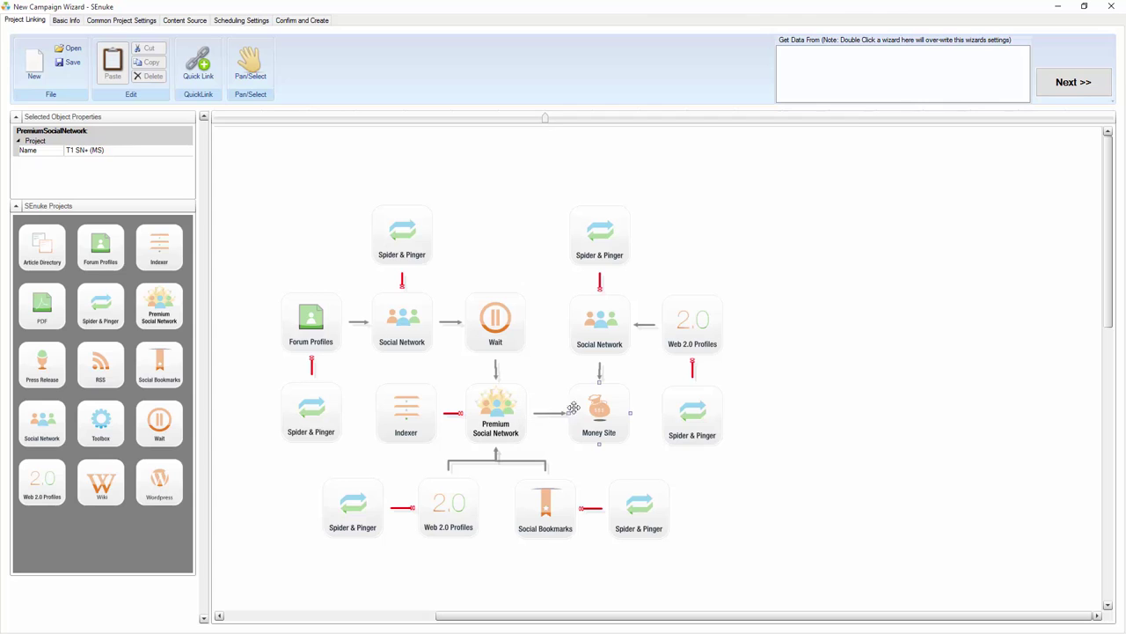
# - Delete the Spider & Pinger of the Social Network linked to Money Site, plus its Web 2.0 Profiles project and that project's Spider & Pinger
pyautogui.click(607, 253)
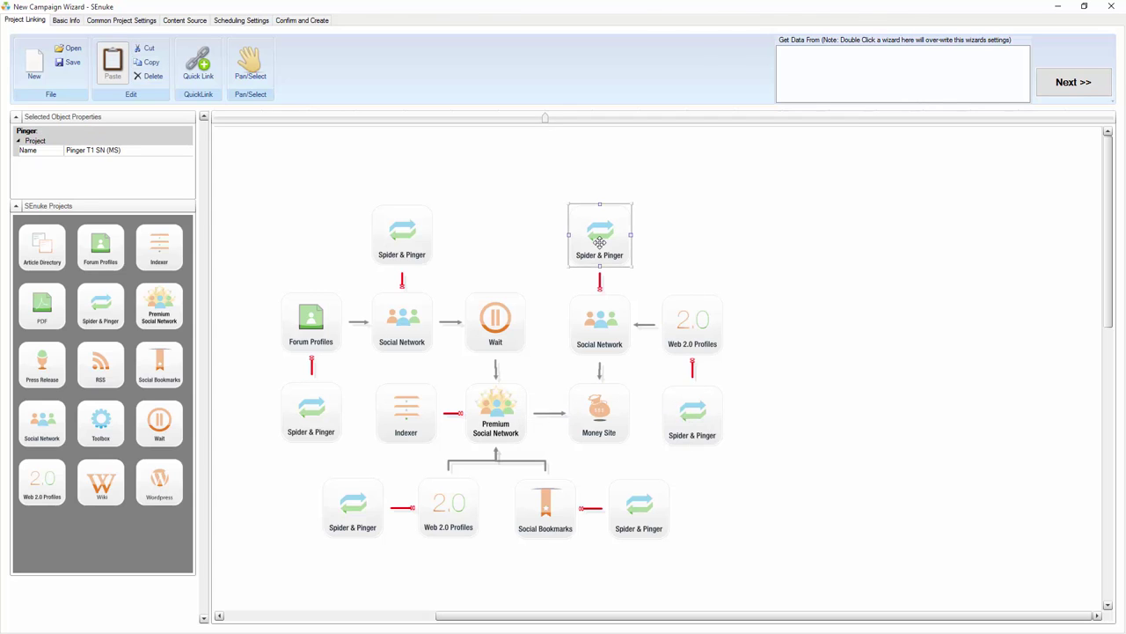
pyautogui.press('Delete')
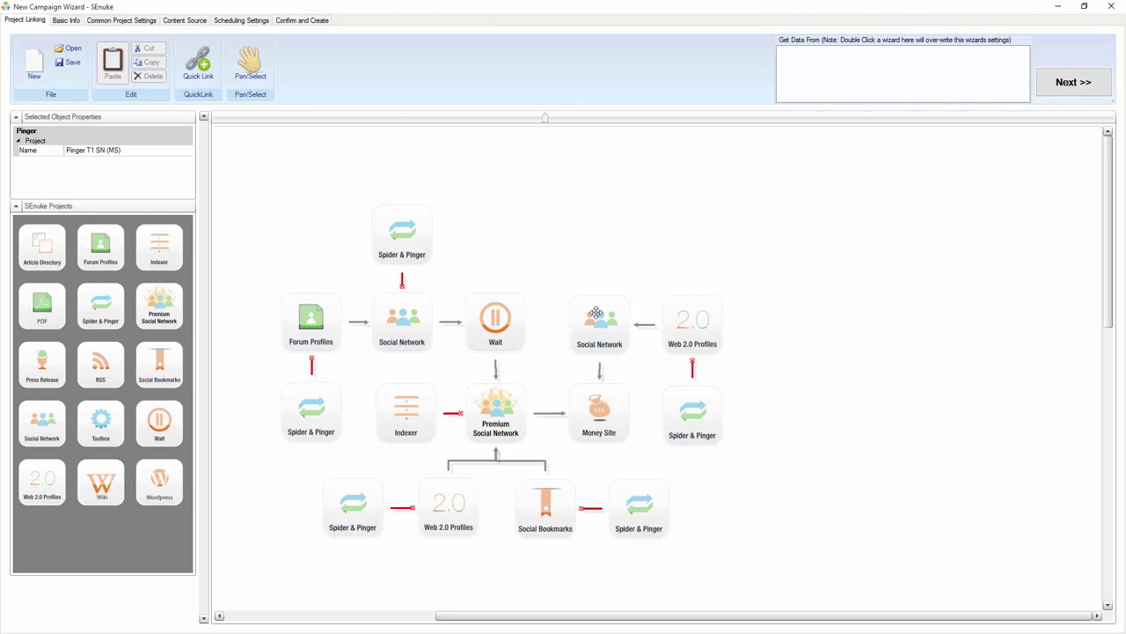
pyautogui.click(685, 402)
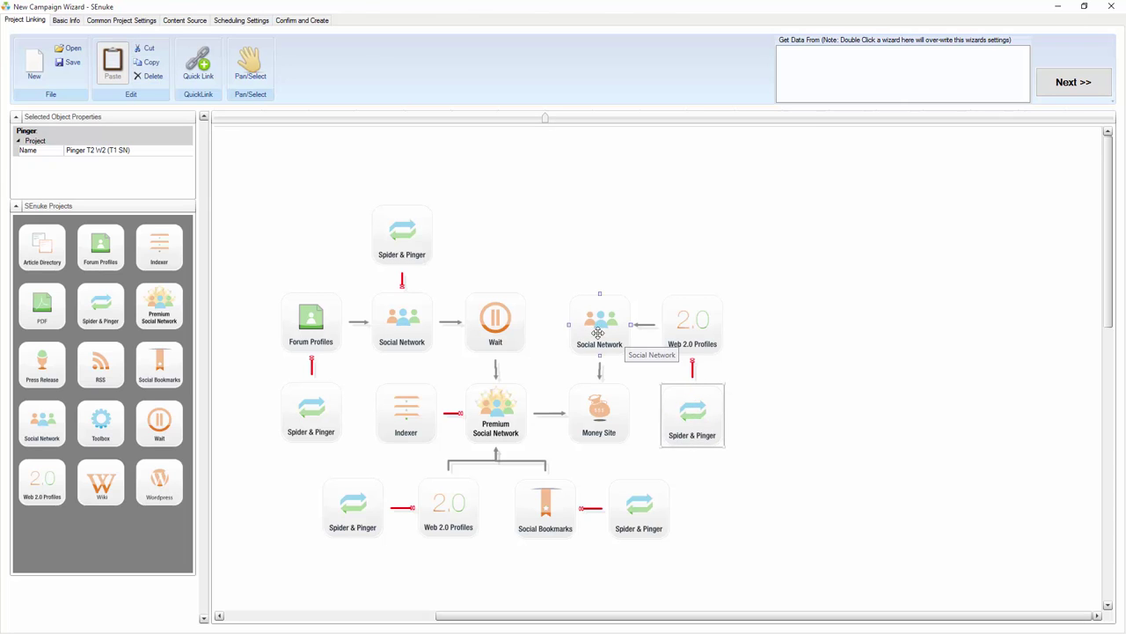
pyautogui.click(707, 321)
pyautogui.click(695, 407)
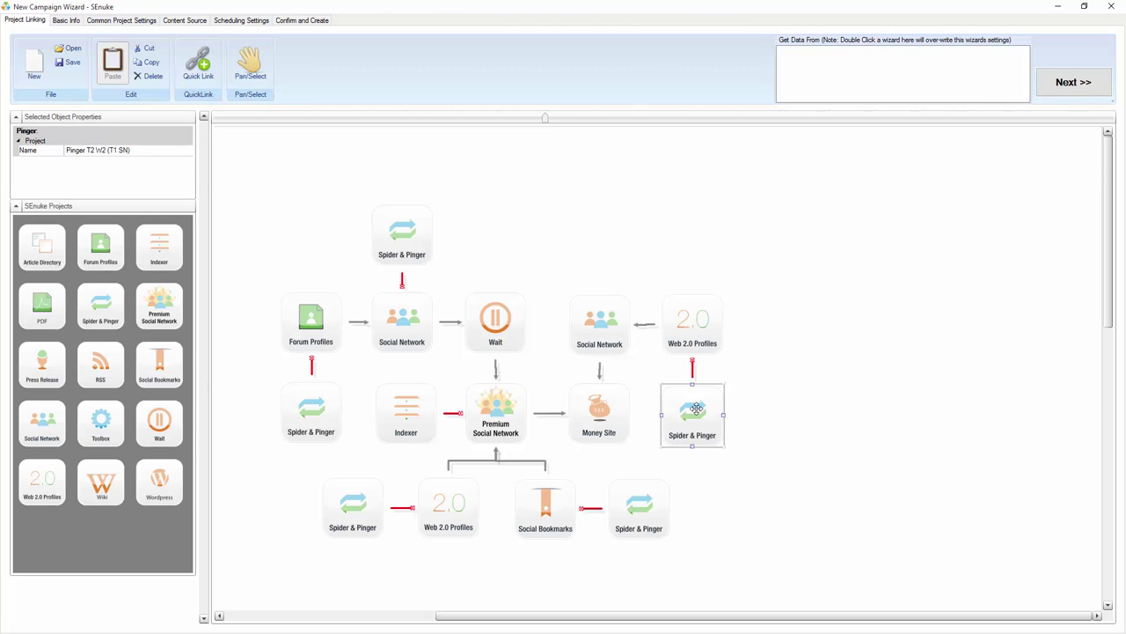
pyautogui.press('Delete')
pyautogui.click(700, 343)
pyautogui.press('Delete')
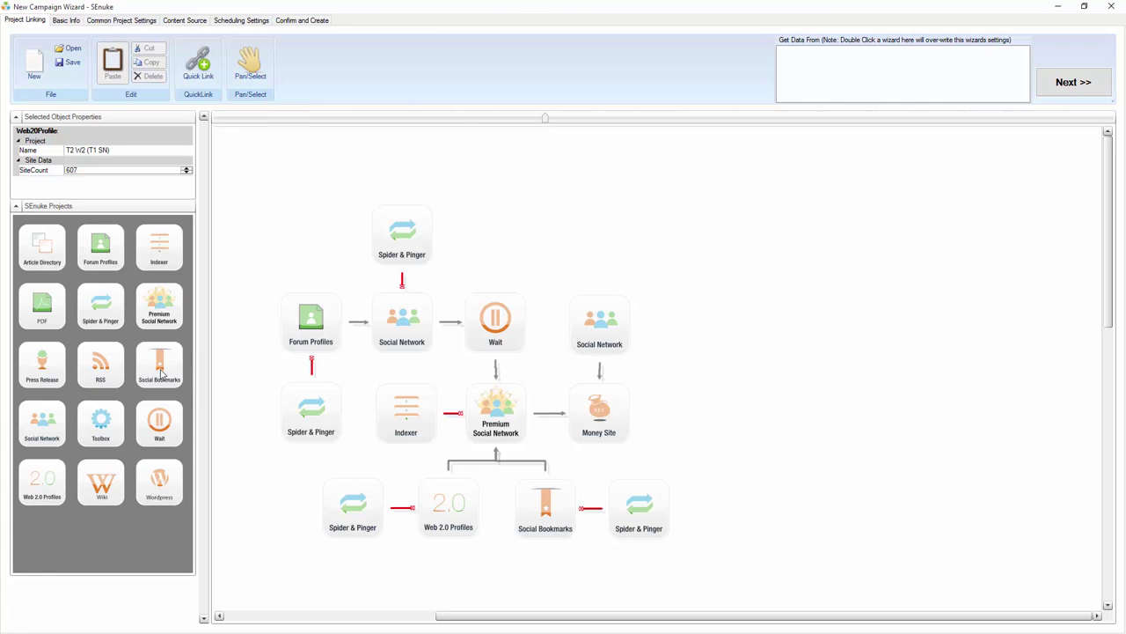
# - Add a Social Bookmarks project linked to the Social Network that feeds Money Site, and delete and redraw that link
pyautogui.moveTo(163, 374); pyautogui.dragTo(625, 322)
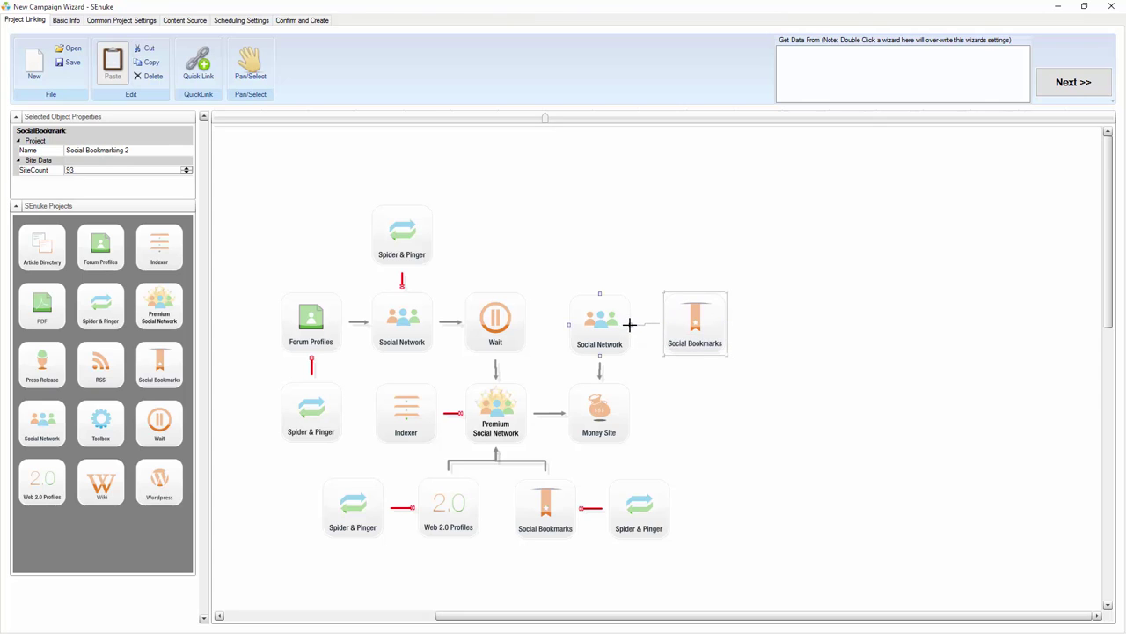
pyautogui.click(699, 333)
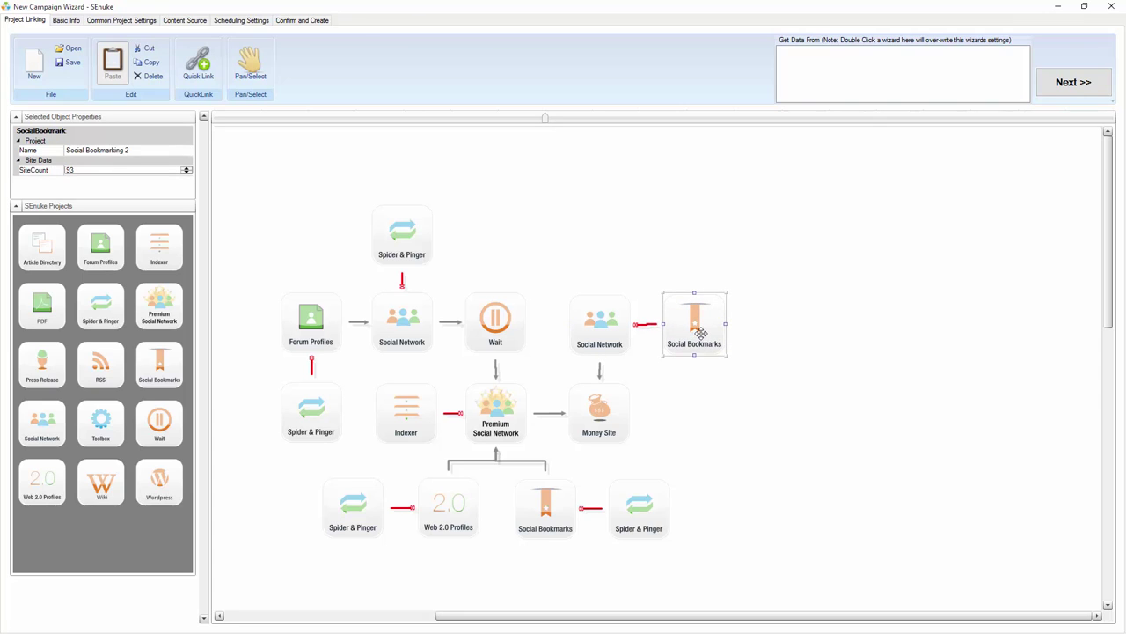
pyautogui.click(647, 327)
pyautogui.click(647, 326)
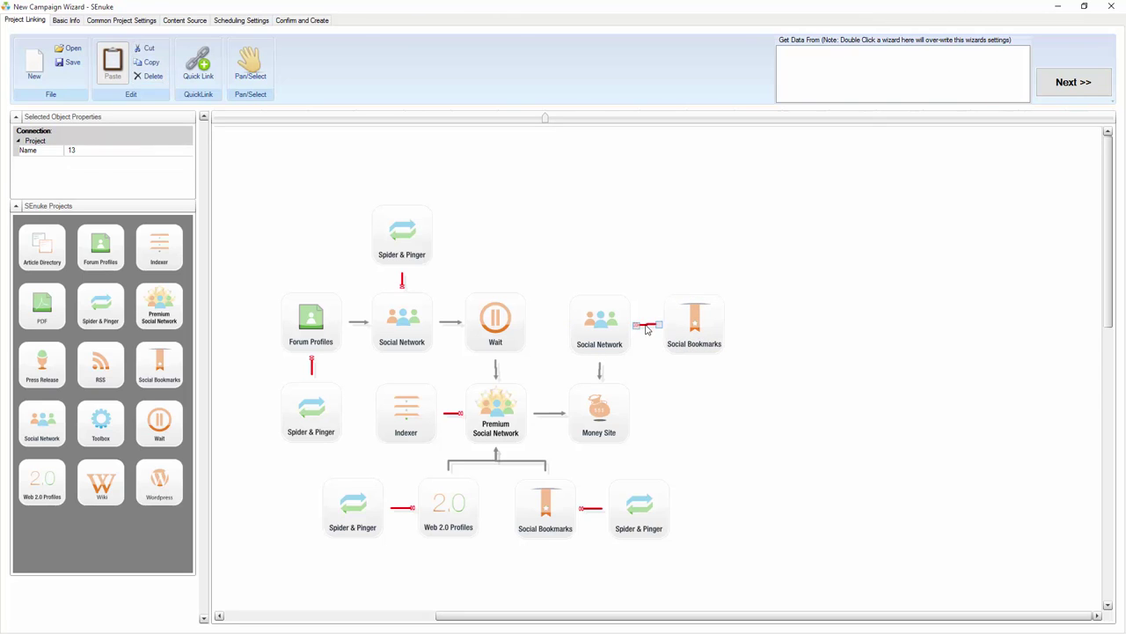
pyautogui.rightClick(647, 328)
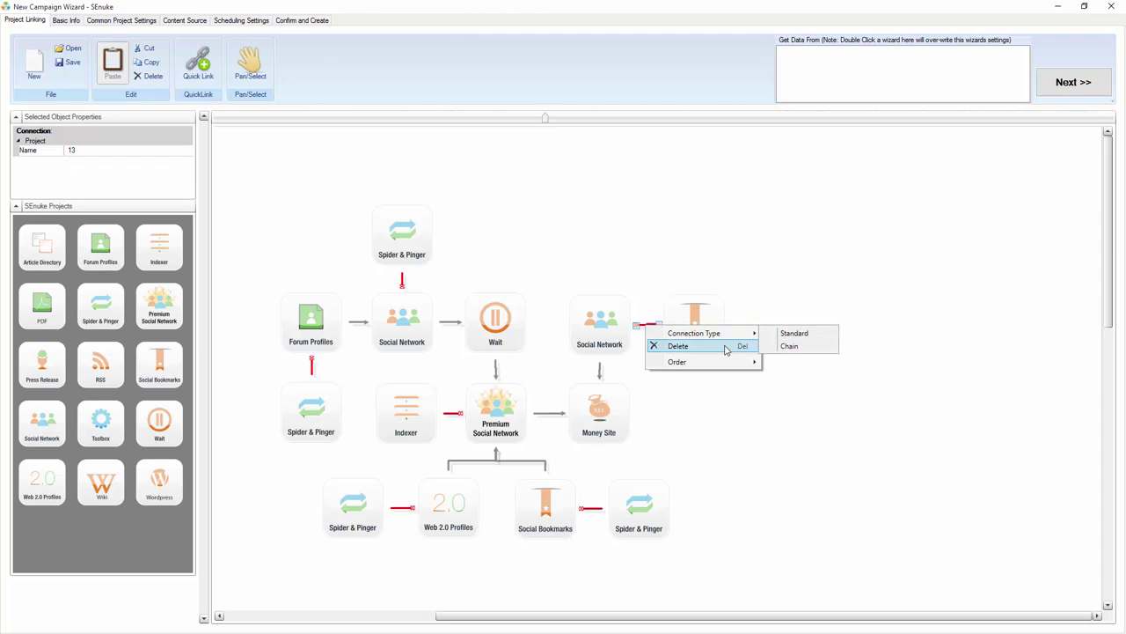
pyautogui.click(729, 346)
pyautogui.moveTo(666, 323)
pyautogui.mouseDown()
pyautogui.moveTo(634, 322)
pyautogui.moveTo(649, 350)
pyautogui.moveTo(629, 324)
pyautogui.moveTo(681, 328)
pyautogui.mouseUp()
pyautogui.click(663, 324)
pyautogui.click(680, 326)
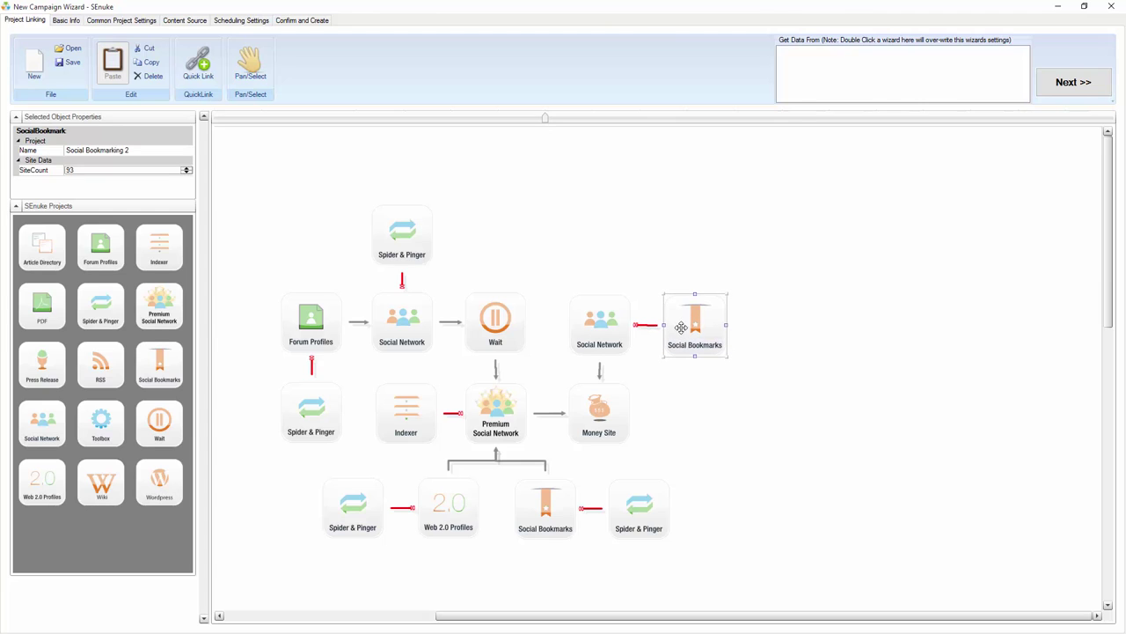
# - Add an Article Directory project beside Money Site and link it to Money Site
pyautogui.click(618, 327)
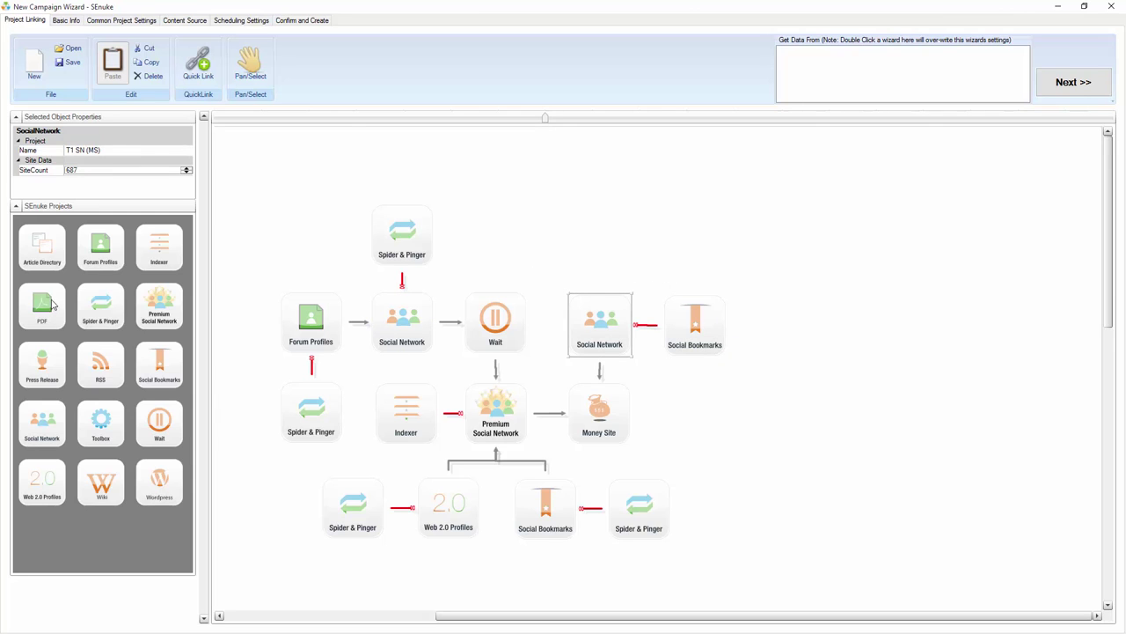
pyautogui.moveTo(42, 247); pyautogui.dragTo(628, 411)
pyautogui.moveTo(708, 438); pyautogui.dragTo(720, 421)
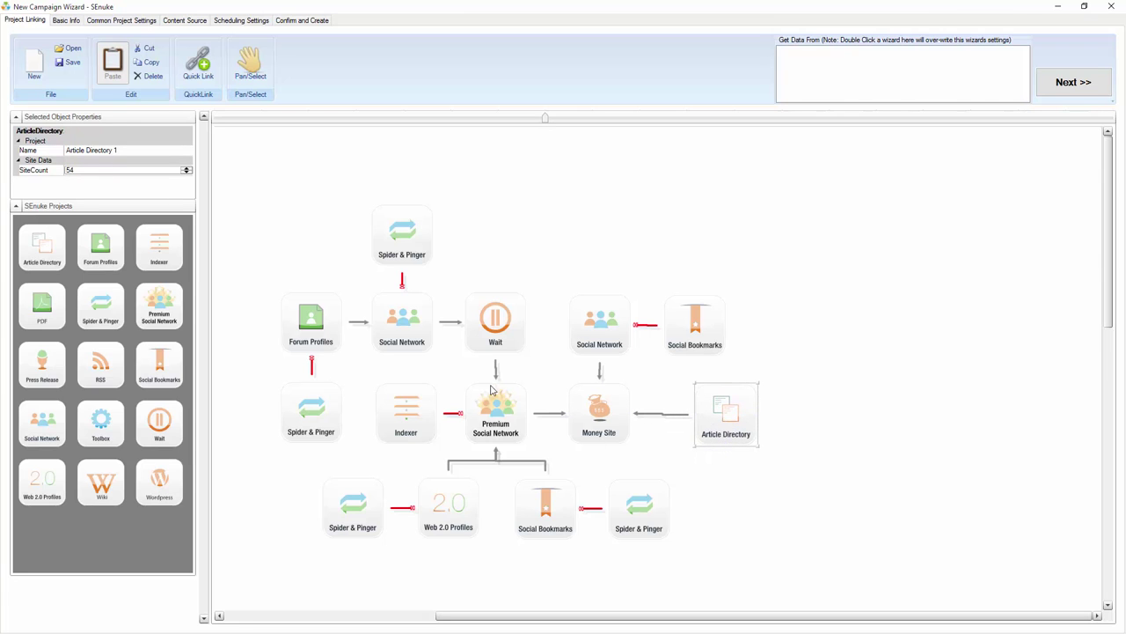
# - Reopen the saved linking template Social Skills - TNG.xml to restore its original diagram
pyautogui.click(74, 49)
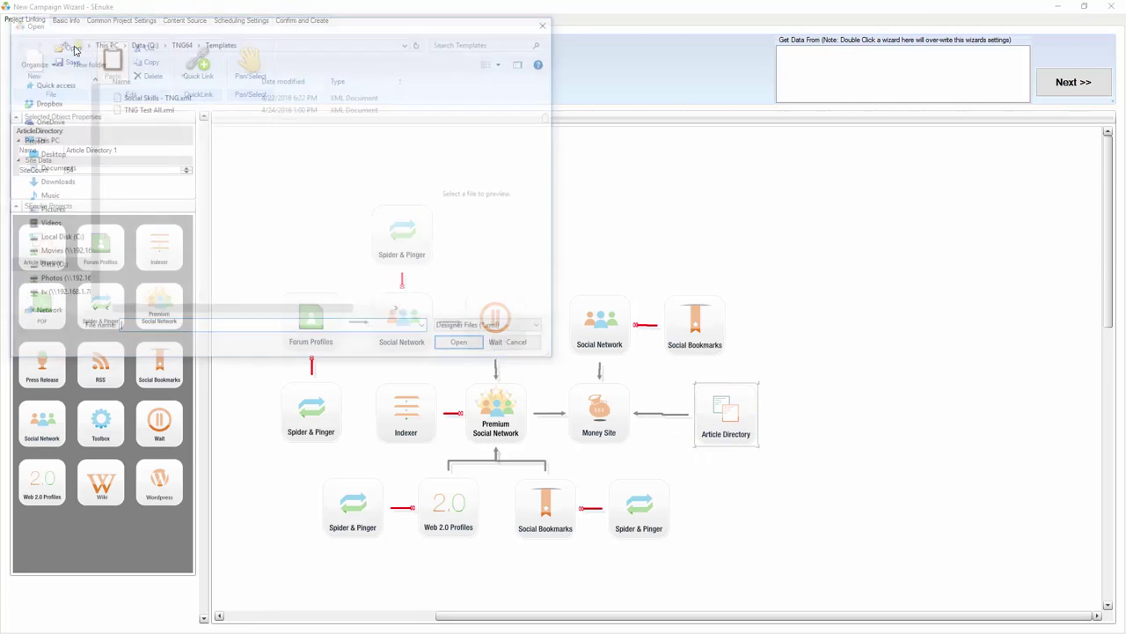
pyautogui.doubleClick(142, 96)
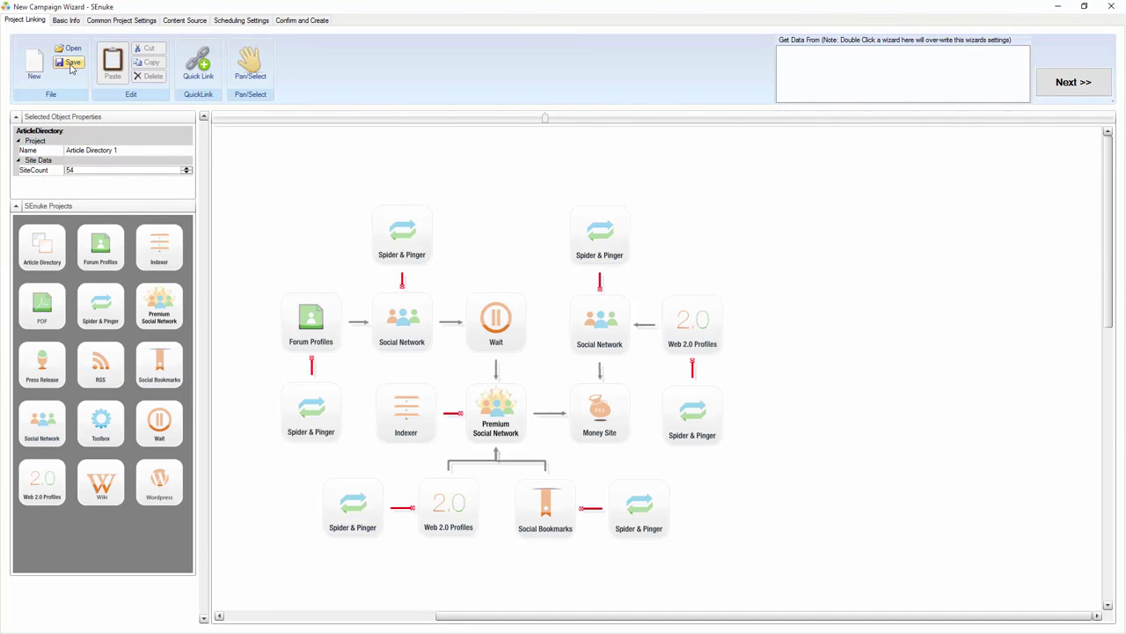
# - View the Templates folder as the save location for the linking diagram, and leave without saving
pyautogui.click(70, 62)
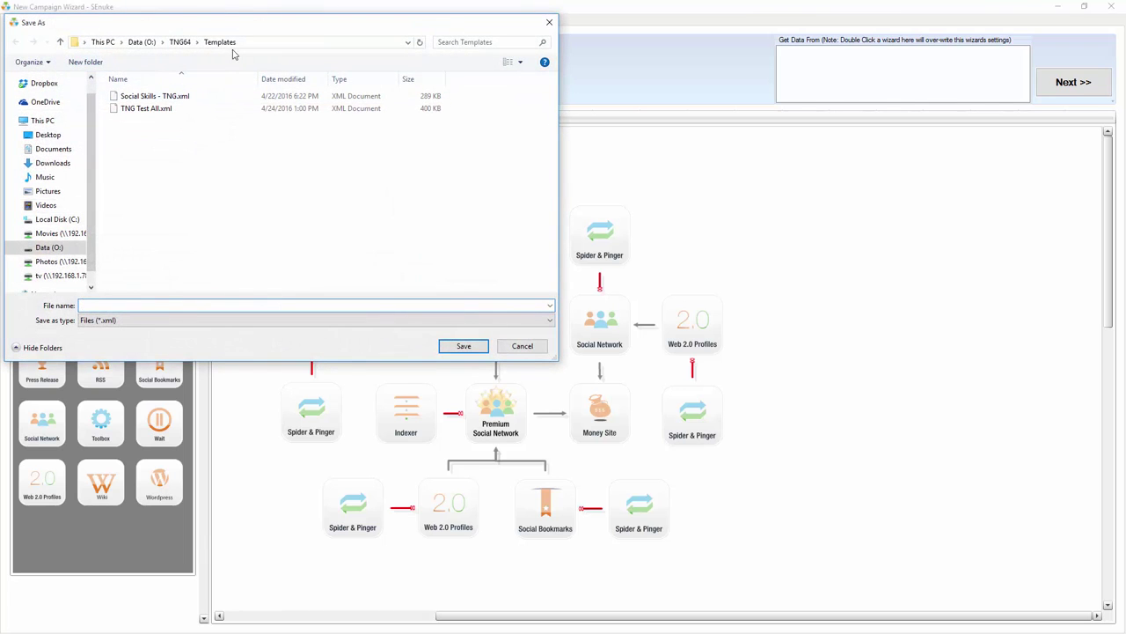
pyautogui.click(528, 348)
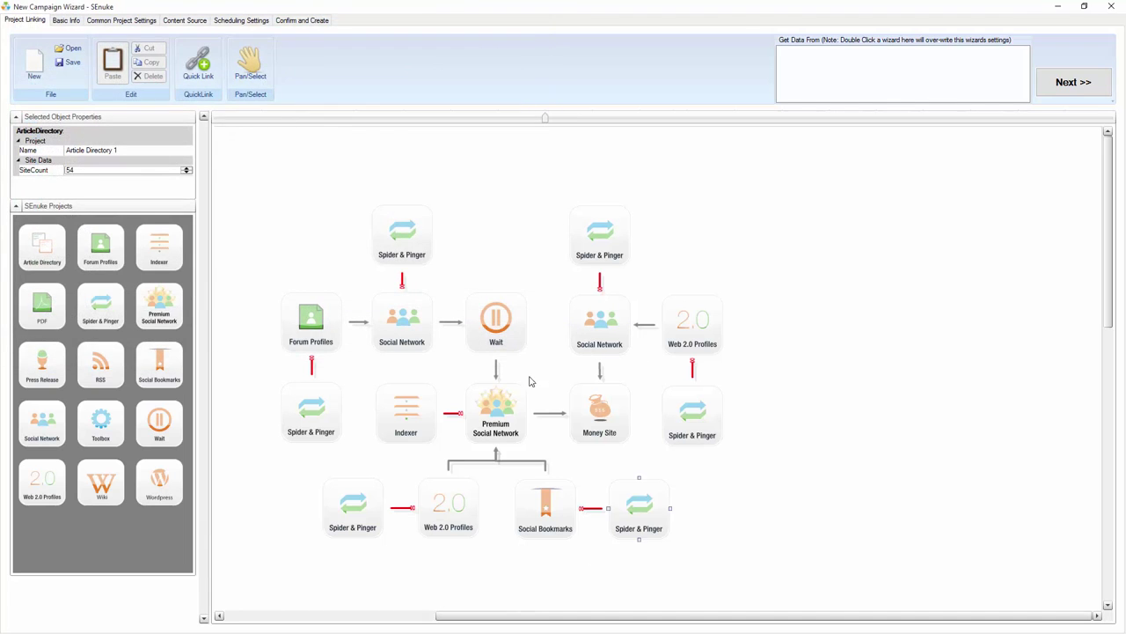
pyautogui.click(625, 277)
pyautogui.click(514, 320)
pyautogui.click(397, 206)
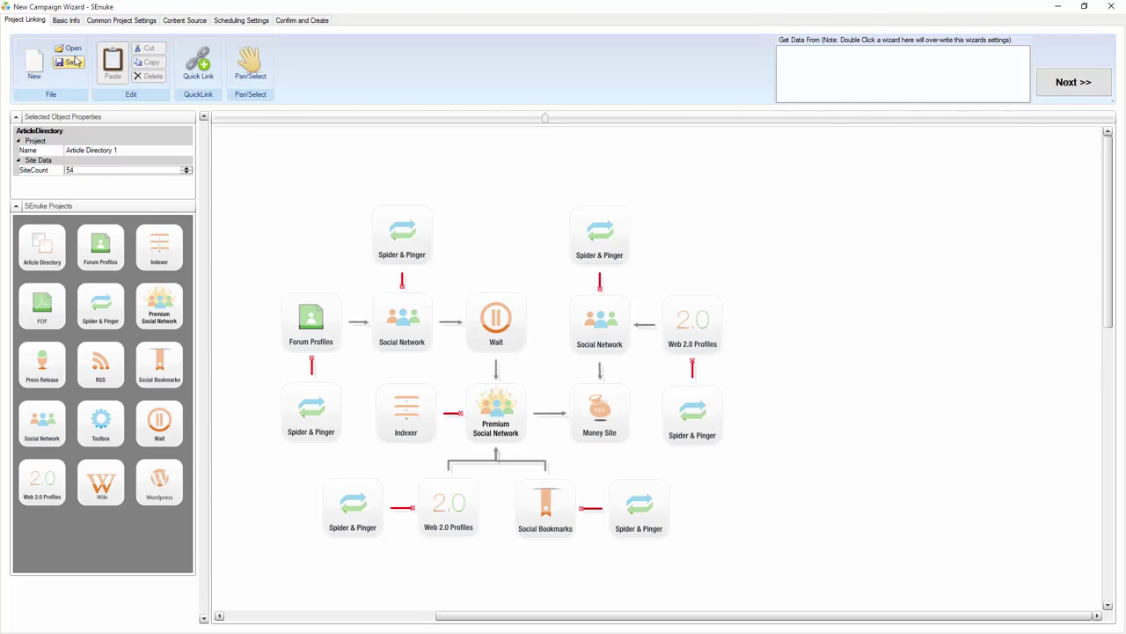
# - Continue to the campaign's basic information and enter Dog Training as the campaign name
pyautogui.click(1085, 84)
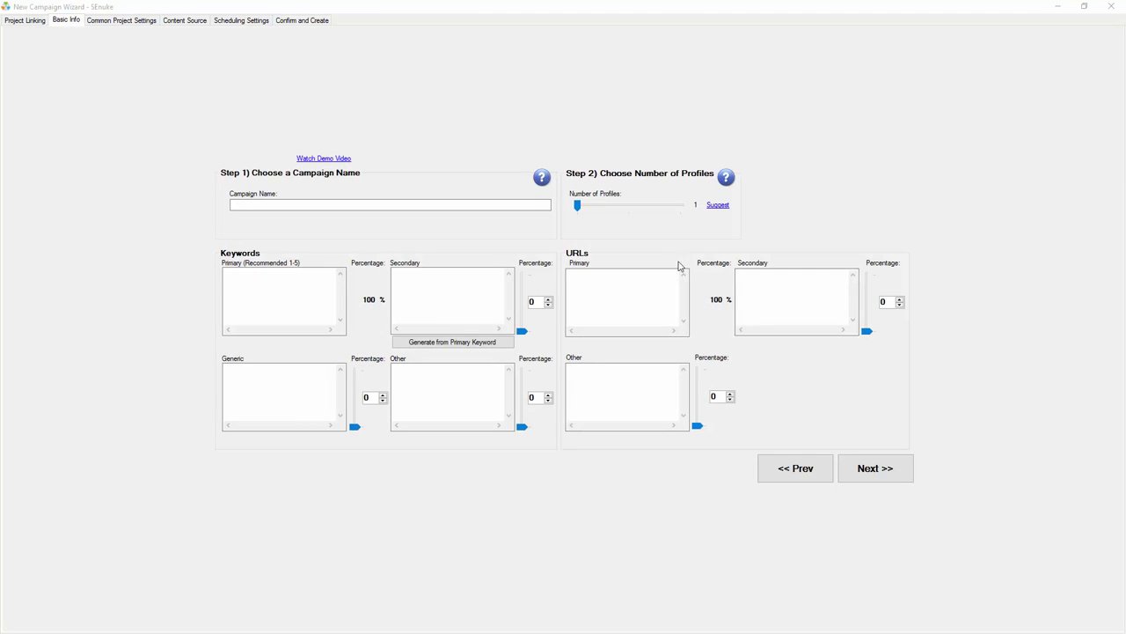
pyautogui.click(269, 204)
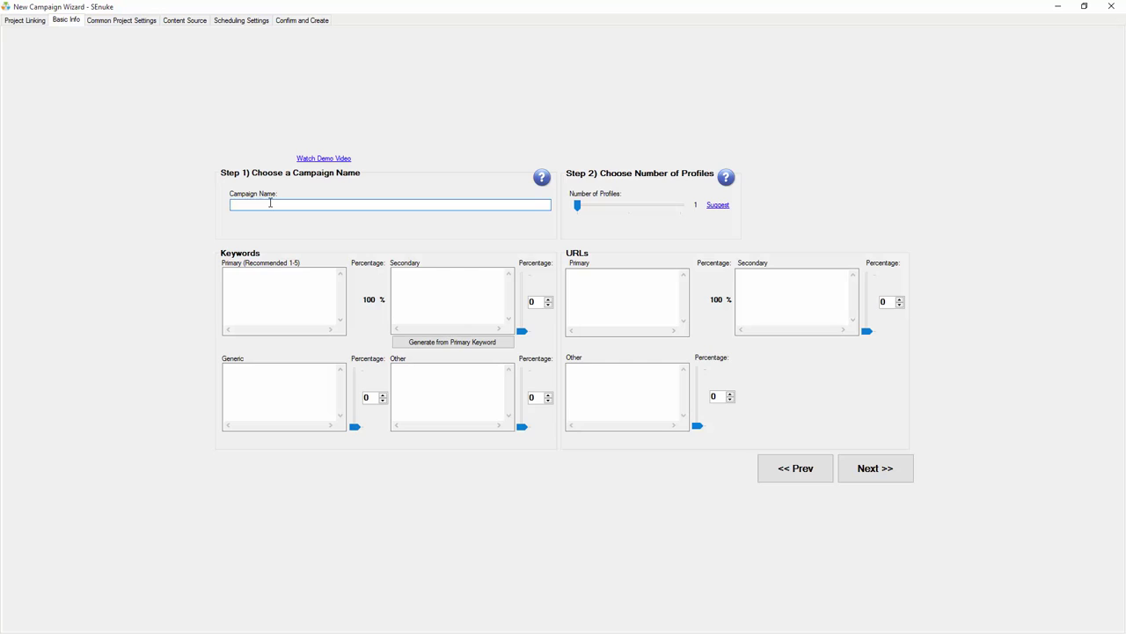
pyautogui.write('Dog Training')
pyautogui.press('Home')
pyautogui.write('www.dogs.com')
pyautogui.press('BackSpace')
pyautogui.press('BackSpace')
pyautogui.press('BackSpace')
pyautogui.press('BackSpace')
pyautogui.press('BackSpace')
pyautogui.press('BackSpace')
pyautogui.press('BackSpace')
pyautogui.press('BackSpace')
pyautogui.press('BackSpace')
pyautogui.press('BackSpace')
pyautogui.press('BackSpace')
pyautogui.press('BackSpace')
pyautogui.press('BackSpace')
# - Enter dog training as the primary keyword and generate the secondary keywords from it
pyautogui.click(276, 279)
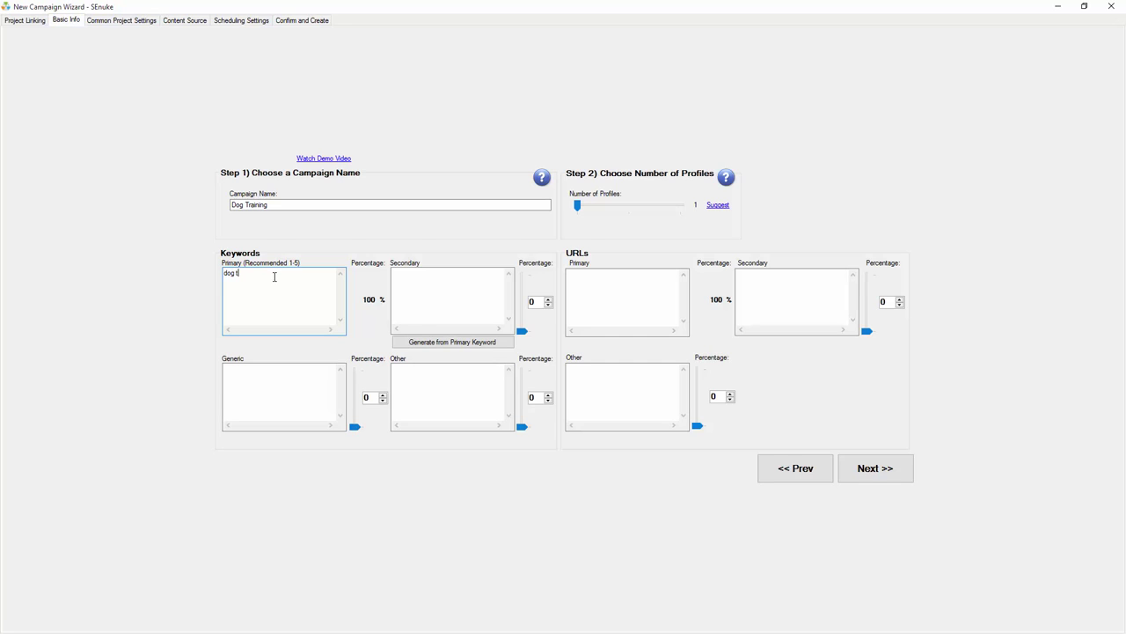
pyautogui.write('ng')
pyautogui.click(425, 274)
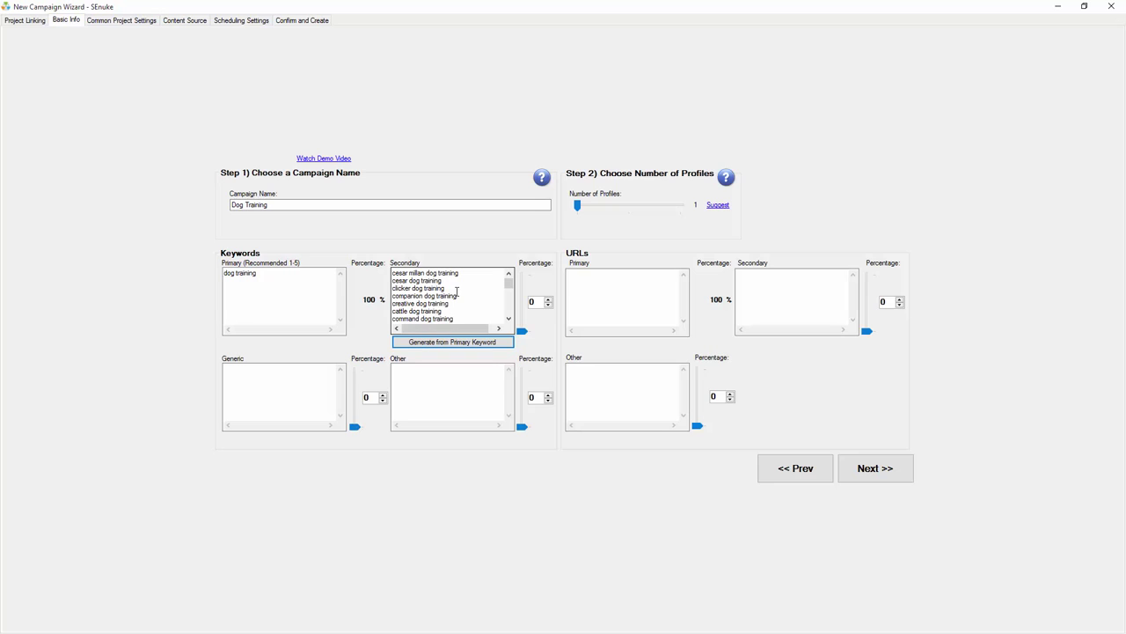
pyautogui.click(318, 284)
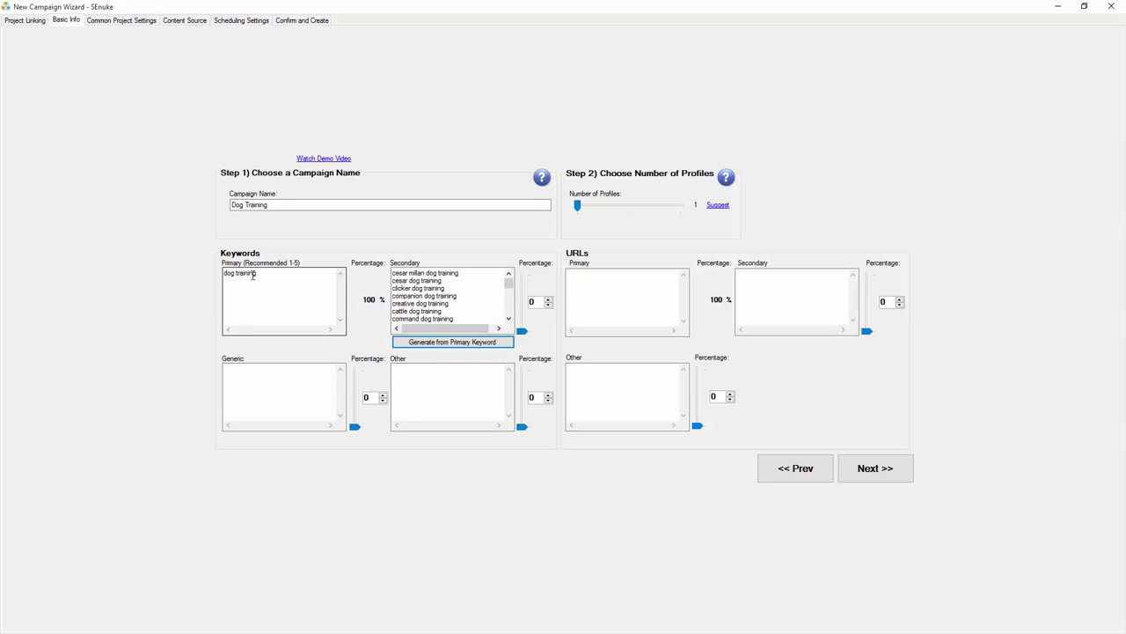
pyautogui.click(483, 299)
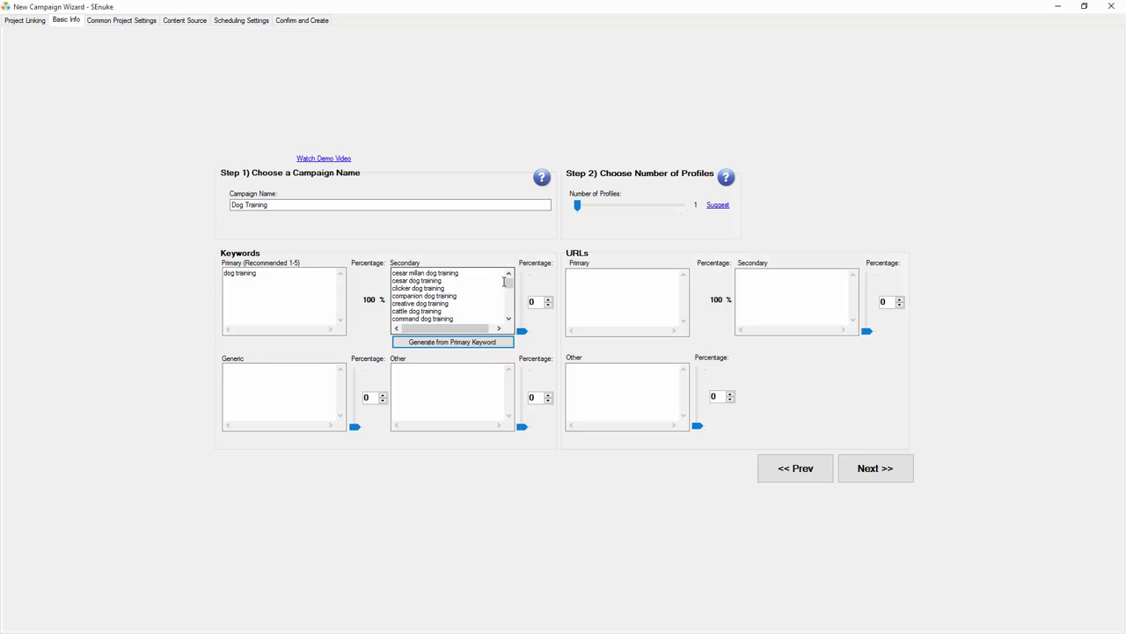
pyautogui.moveTo(509, 287)
pyautogui.mouseDown()
pyautogui.moveTo(508, 314)
pyautogui.moveTo(509, 279)
pyautogui.mouseUp()
# - Set the percentage for the secondary keywords to 40
pyautogui.click(299, 369)
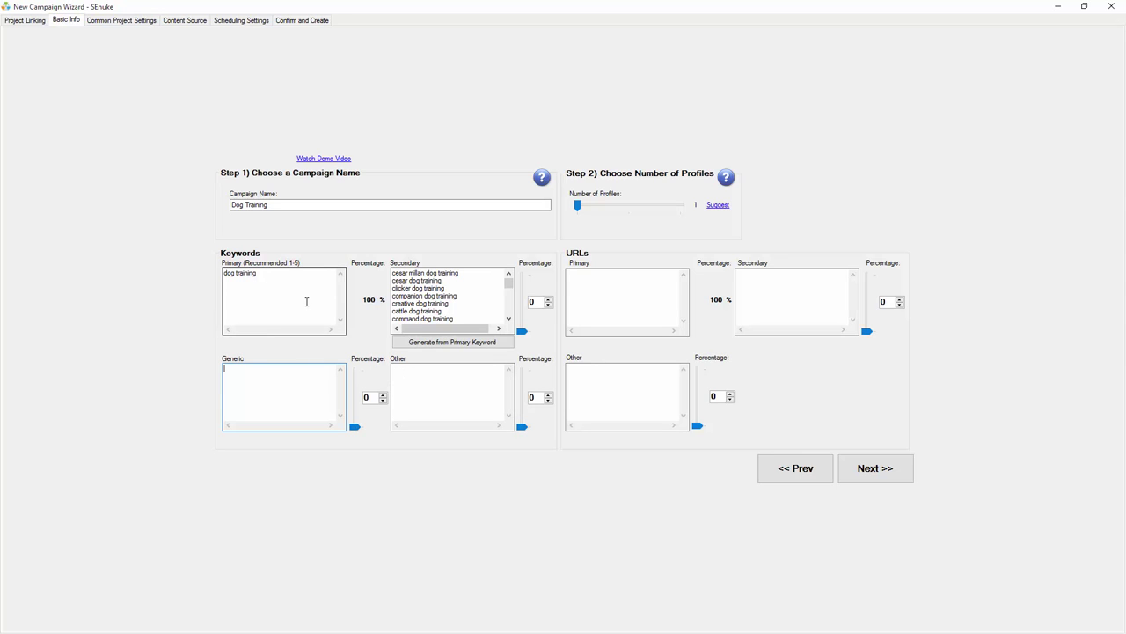
pyautogui.click(272, 281)
pyautogui.click(453, 281)
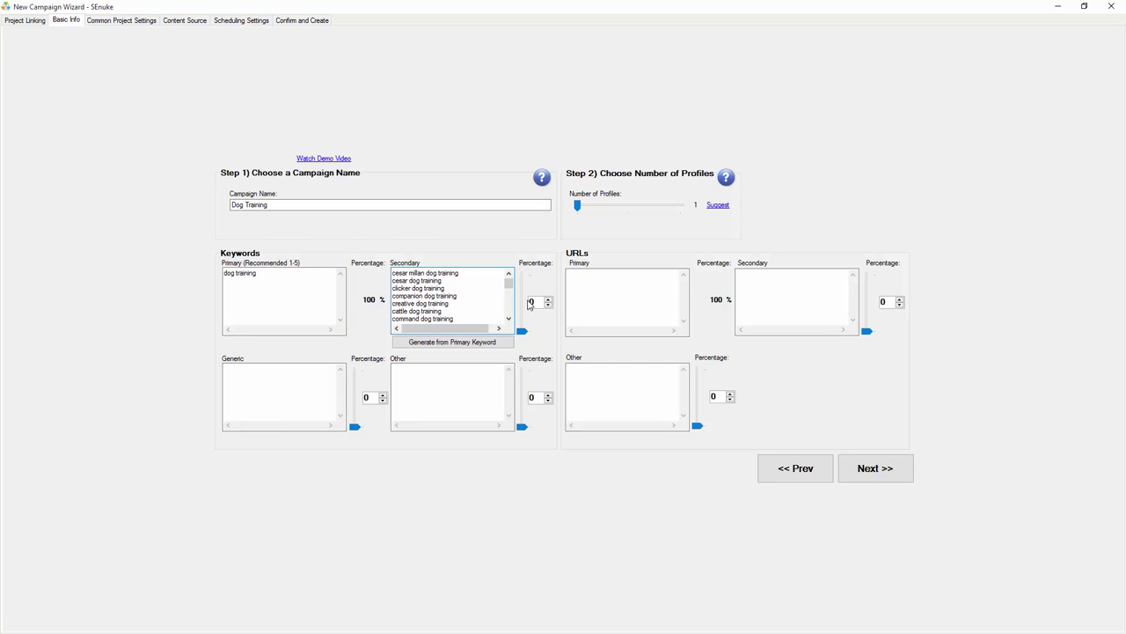
pyautogui.click(529, 302)
pyautogui.write('40')
# - Examine the primary keyword and read through the generated list of secondary keywords
pyautogui.click(468, 295)
pyautogui.click(256, 285)
pyautogui.moveTo(262, 277); pyautogui.dragTo(221, 279)
pyautogui.click(450, 282)
pyautogui.moveTo(455, 282); pyautogui.dragTo(410, 282)
pyautogui.scroll(-8, 451, 287)
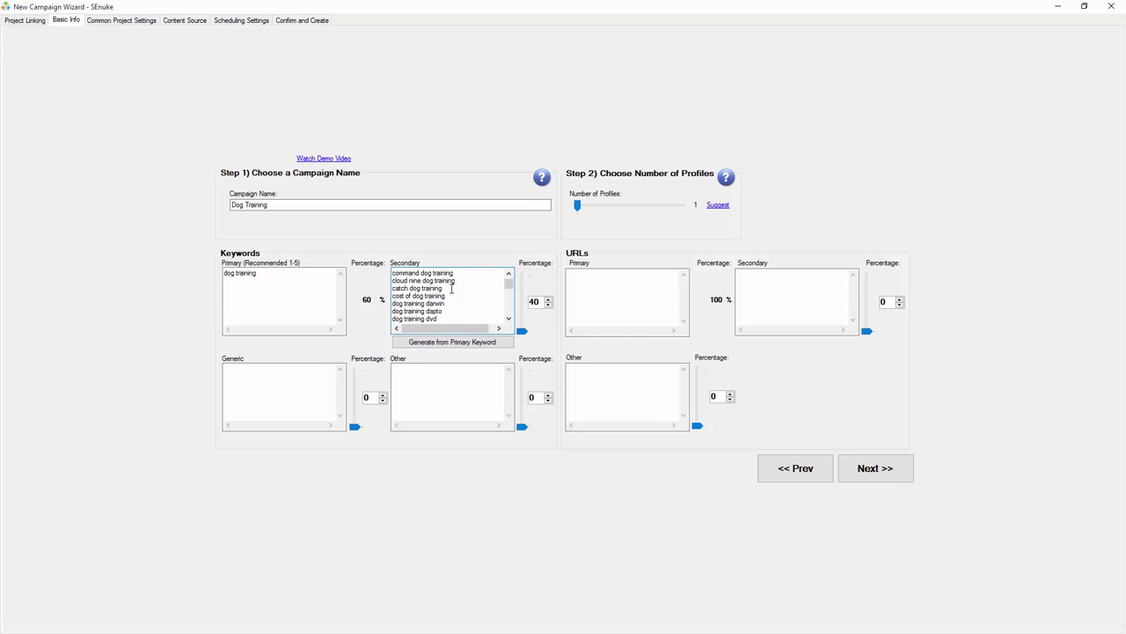
pyautogui.scroll(5, 432, 297)
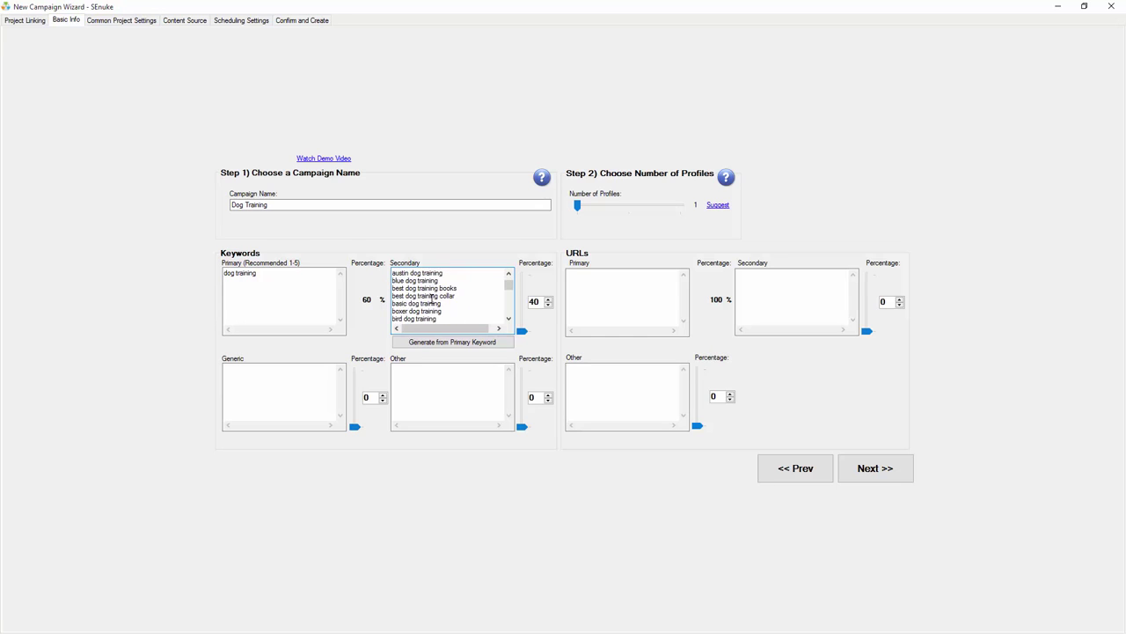
pyautogui.scroll(3, 432, 297)
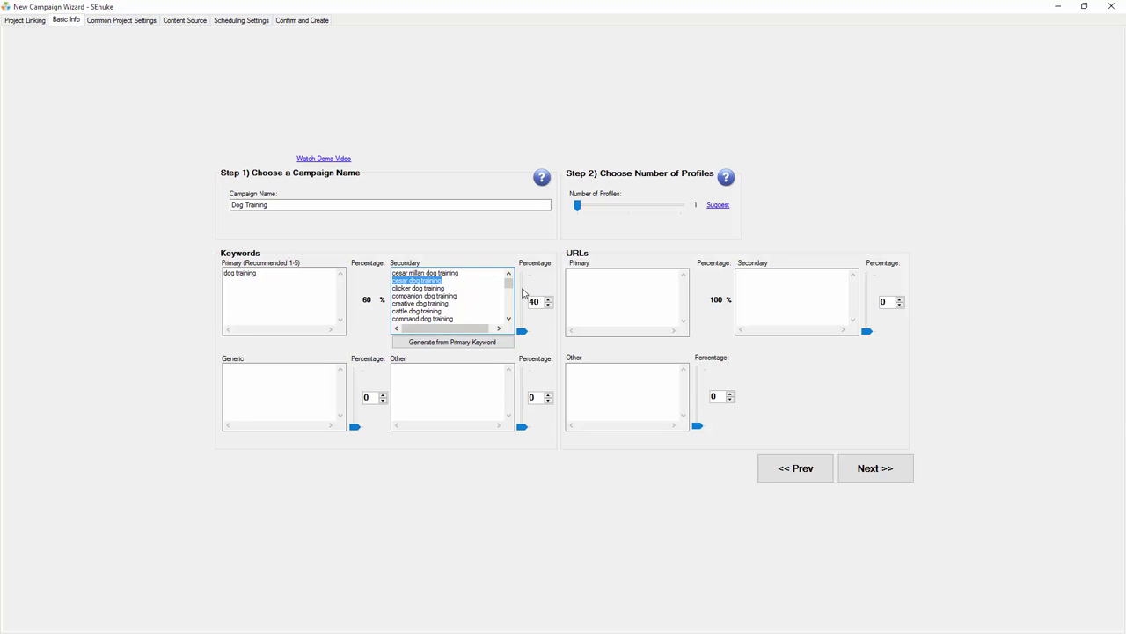
pyautogui.click(591, 293)
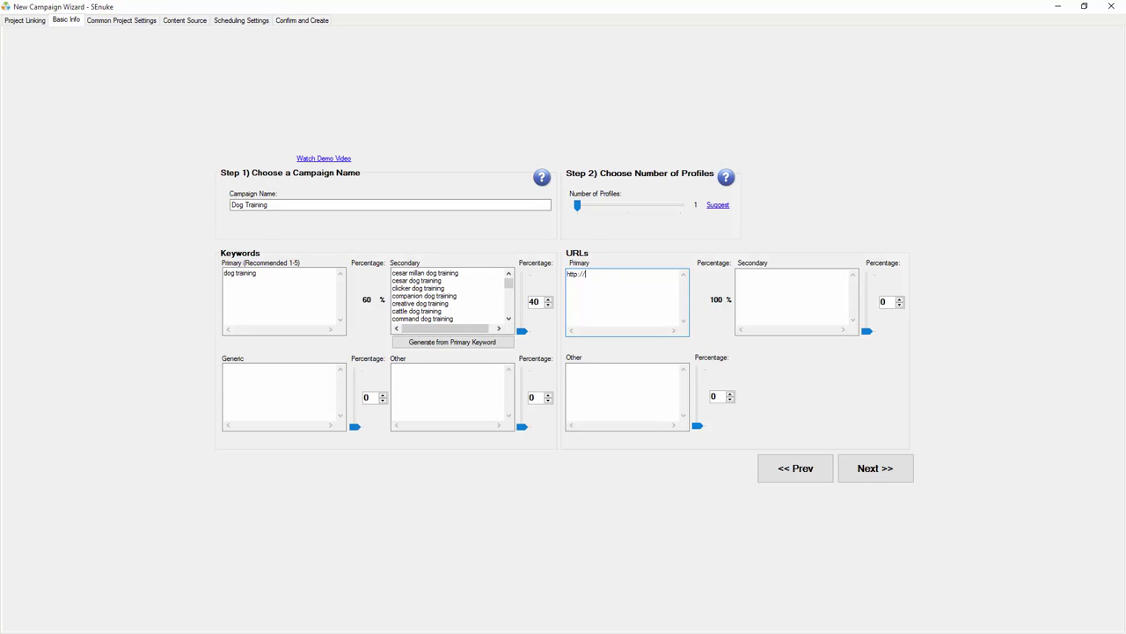
pyautogui.write('ww.dogs.com/training/')
pyautogui.moveTo(631, 274); pyautogui.dragTo(565, 274)
pyautogui.hotkey('ctrl', 'c')
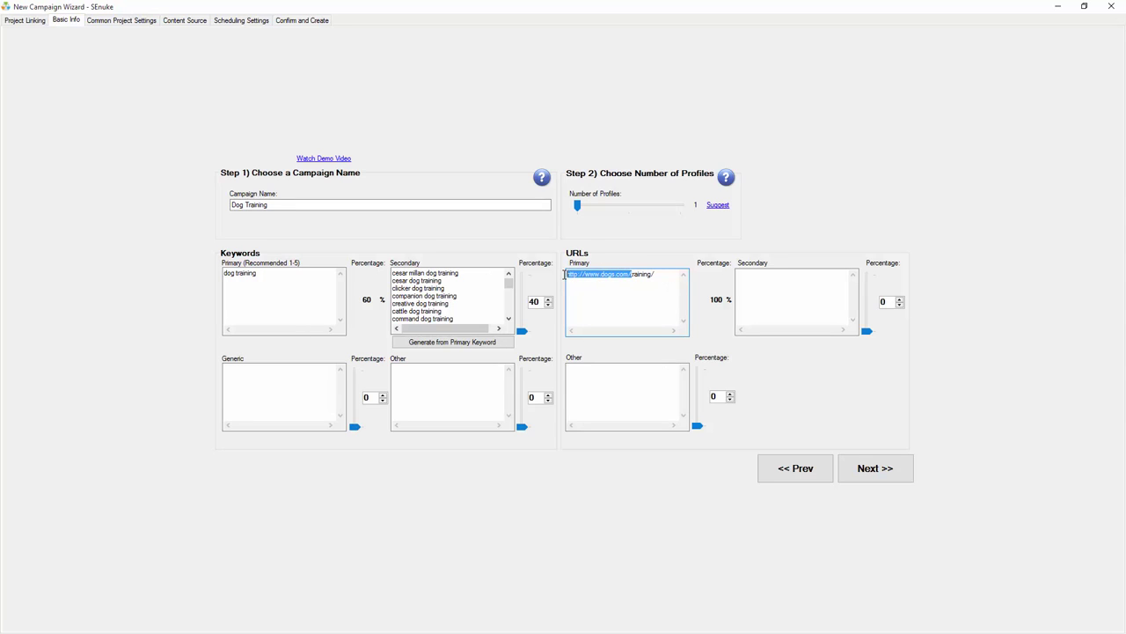
pyautogui.click(786, 289)
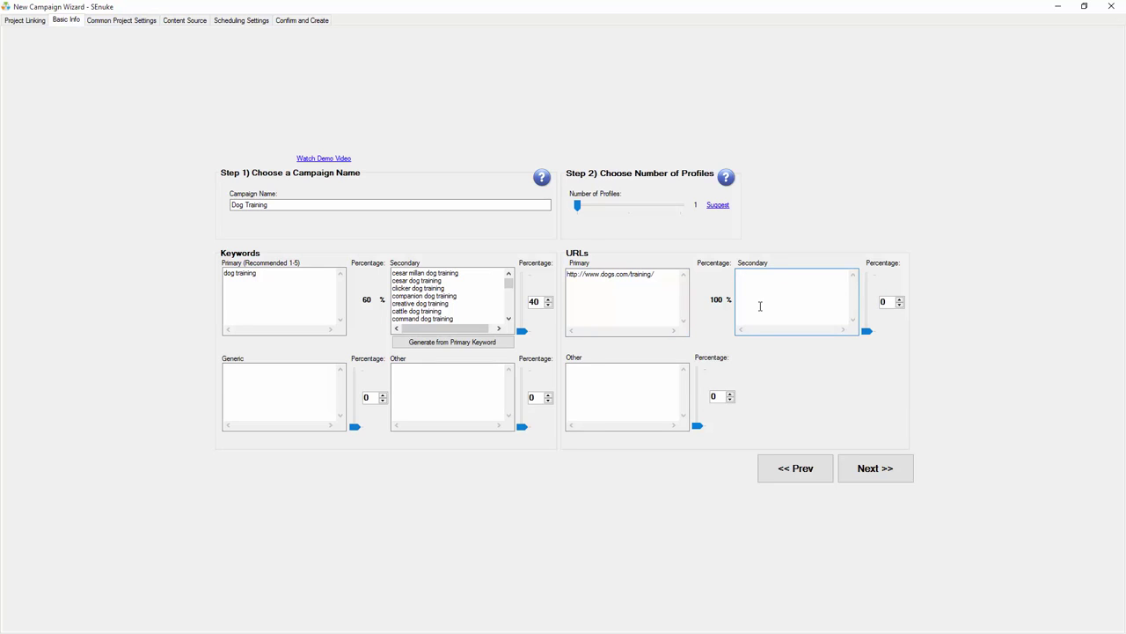
pyautogui.hotkey('ctrl', 'v')
pyautogui.click(655, 276)
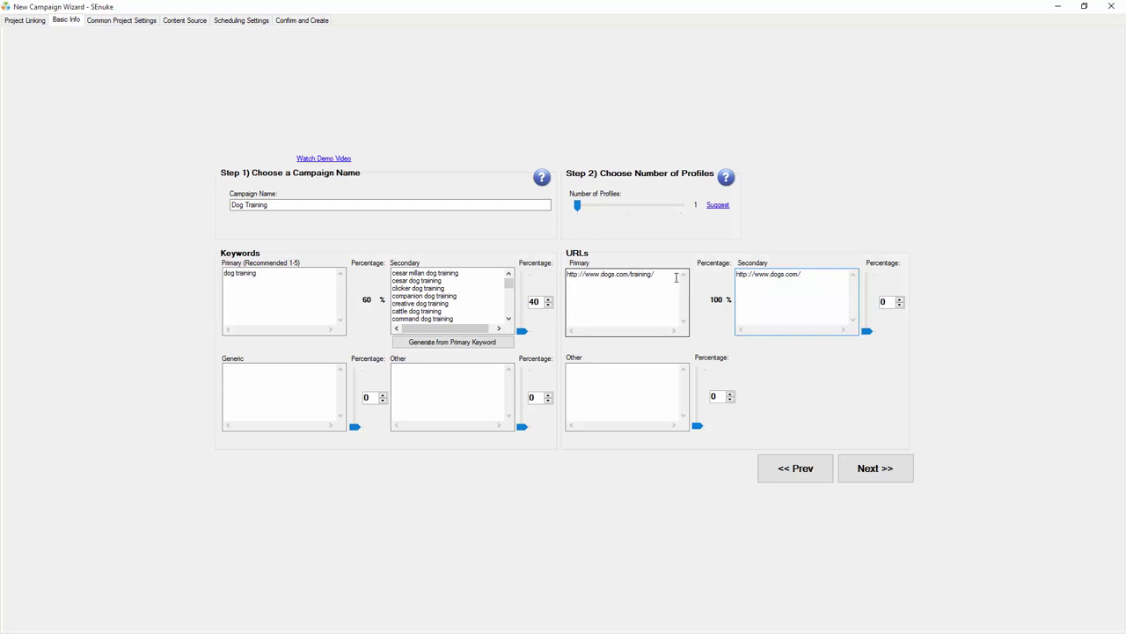
pyautogui.moveTo(656, 275); pyautogui.dragTo(561, 276)
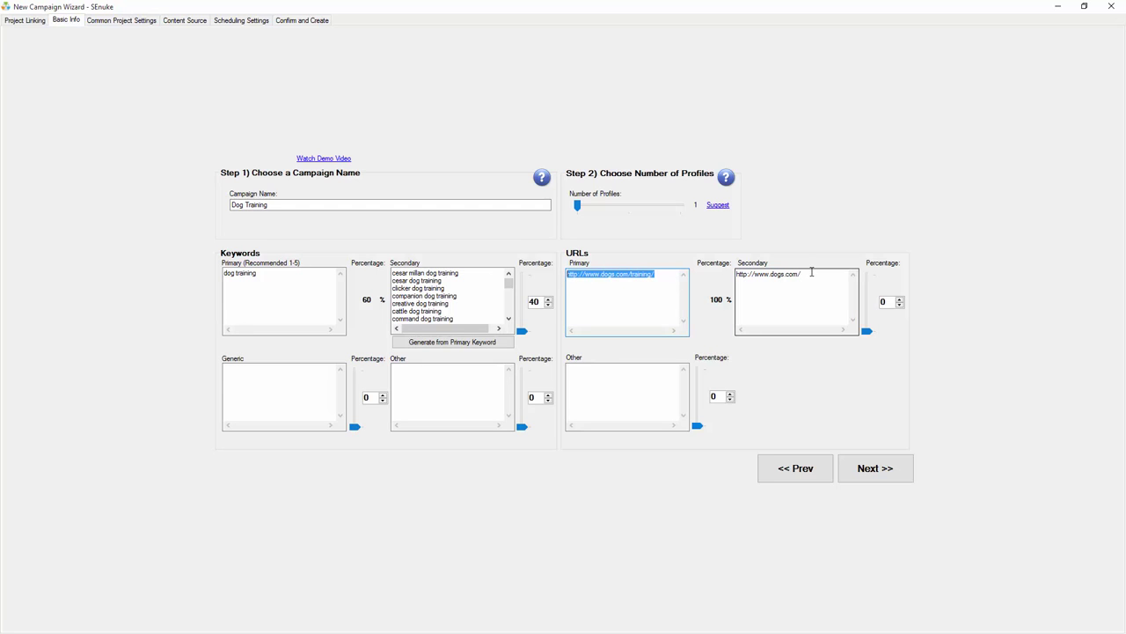
pyautogui.click(639, 390)
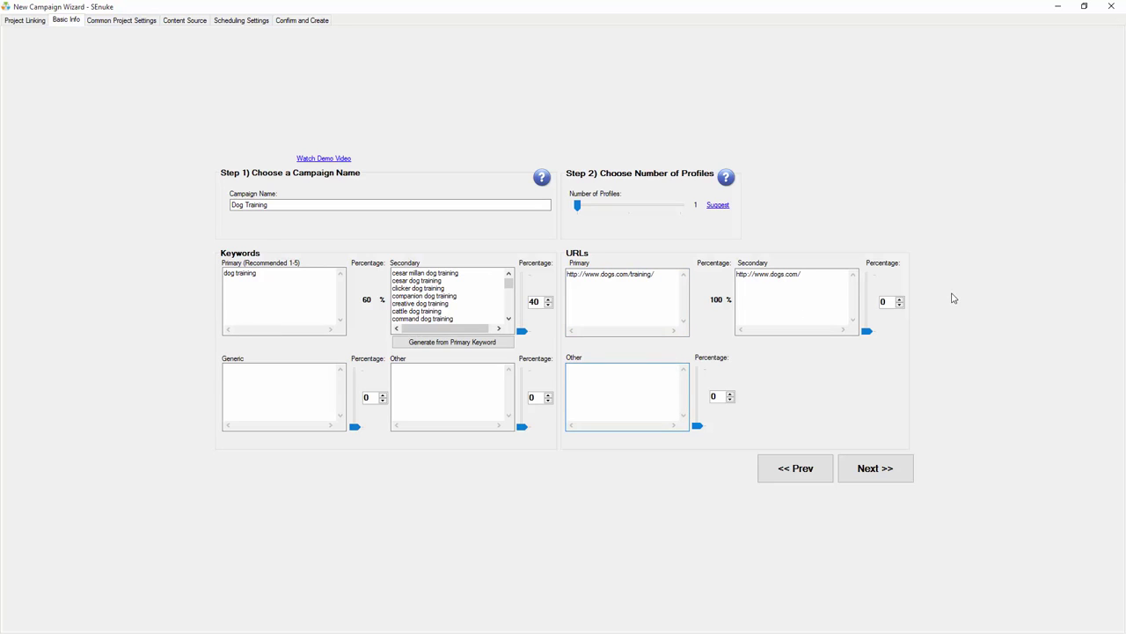
pyautogui.click(899, 302)
pyautogui.click(634, 305)
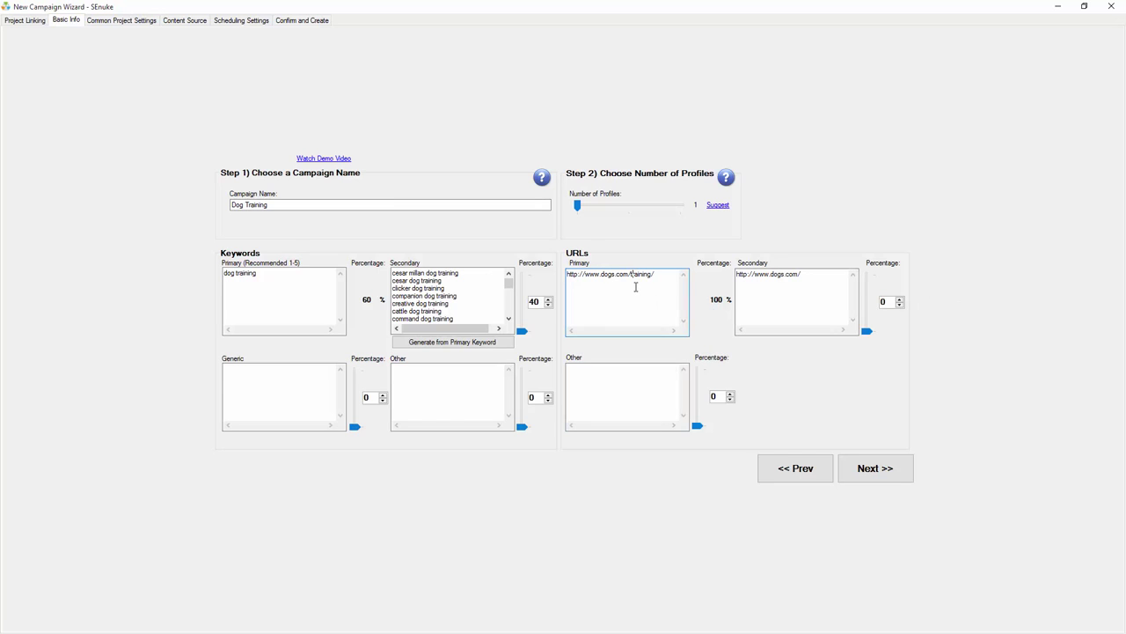
pyautogui.click(750, 279)
# - Set the percentage for the secondary URL to 20
pyautogui.click(881, 302)
pyautogui.write('3')
pyautogui.click(871, 323)
pyautogui.moveTo(890, 302); pyautogui.dragTo(871, 302)
pyautogui.write('6')
pyautogui.moveTo(887, 302); pyautogui.dragTo(868, 300)
pyautogui.write('20')
pyautogui.click(836, 279)
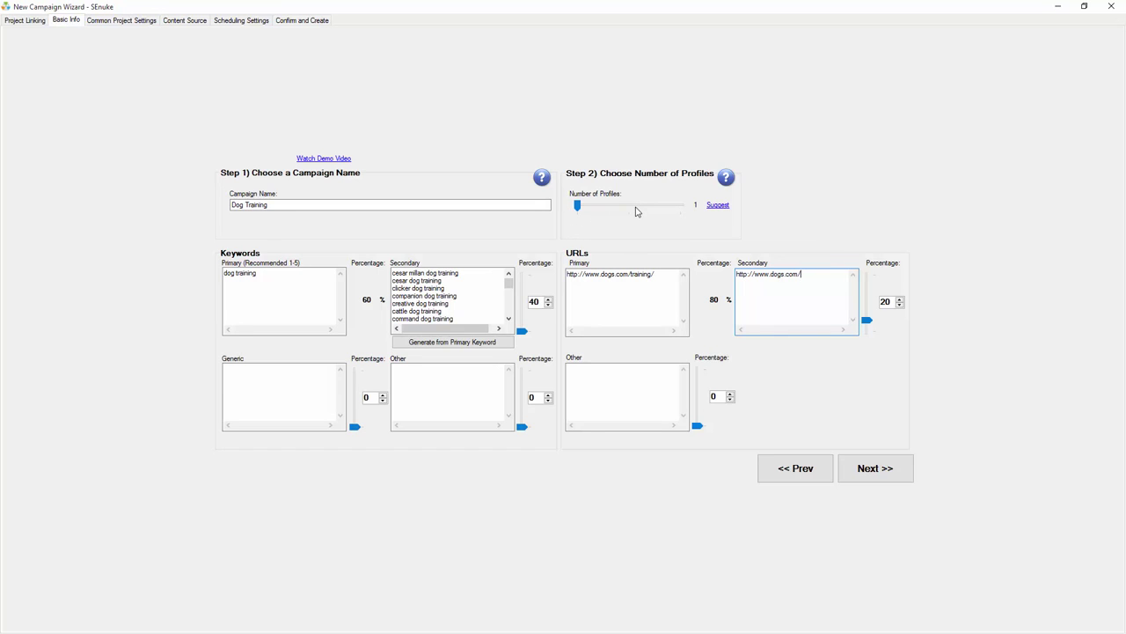
# - Check the Premium Social Network project in the linking diagram, then request and accept the suggested number of profiles
pyautogui.click(26, 21)
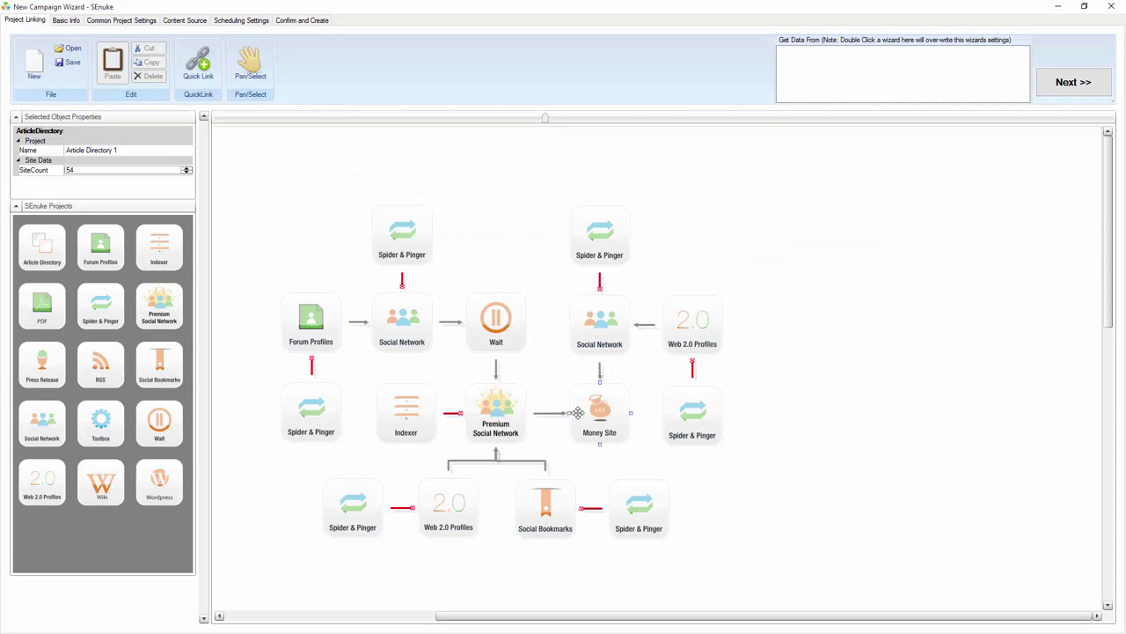
pyautogui.click(509, 415)
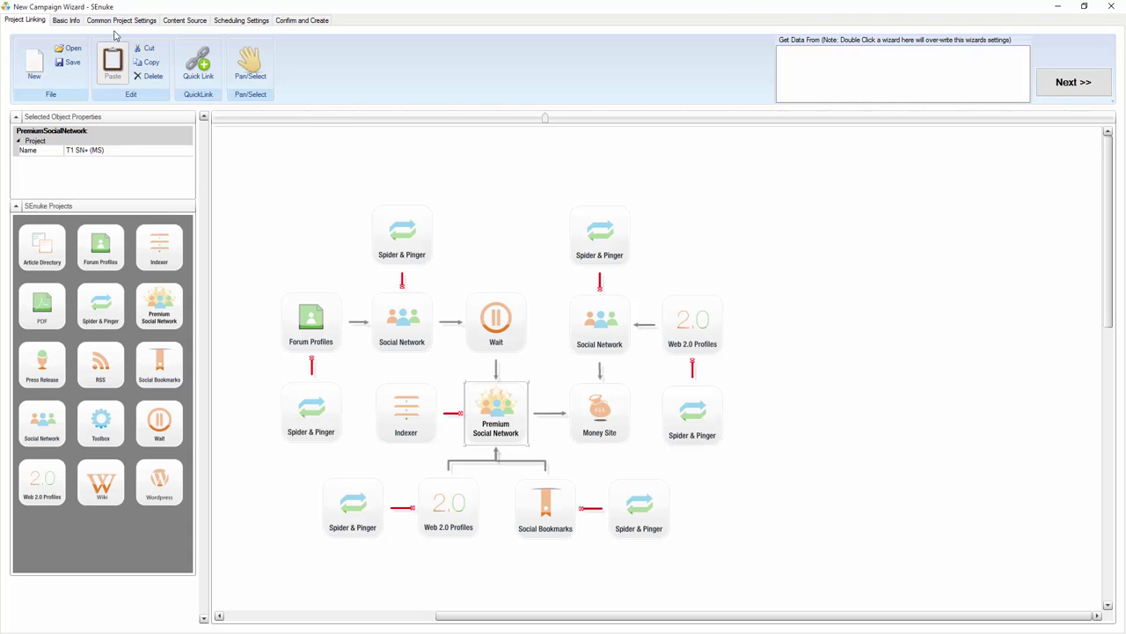
pyautogui.click(65, 22)
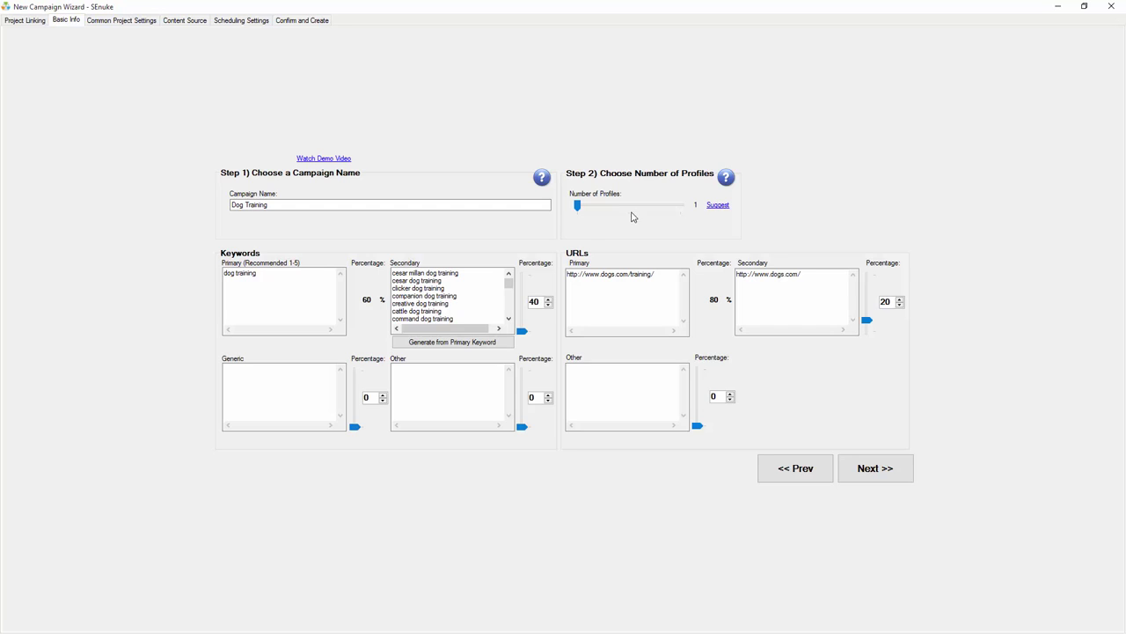
pyautogui.click(718, 206)
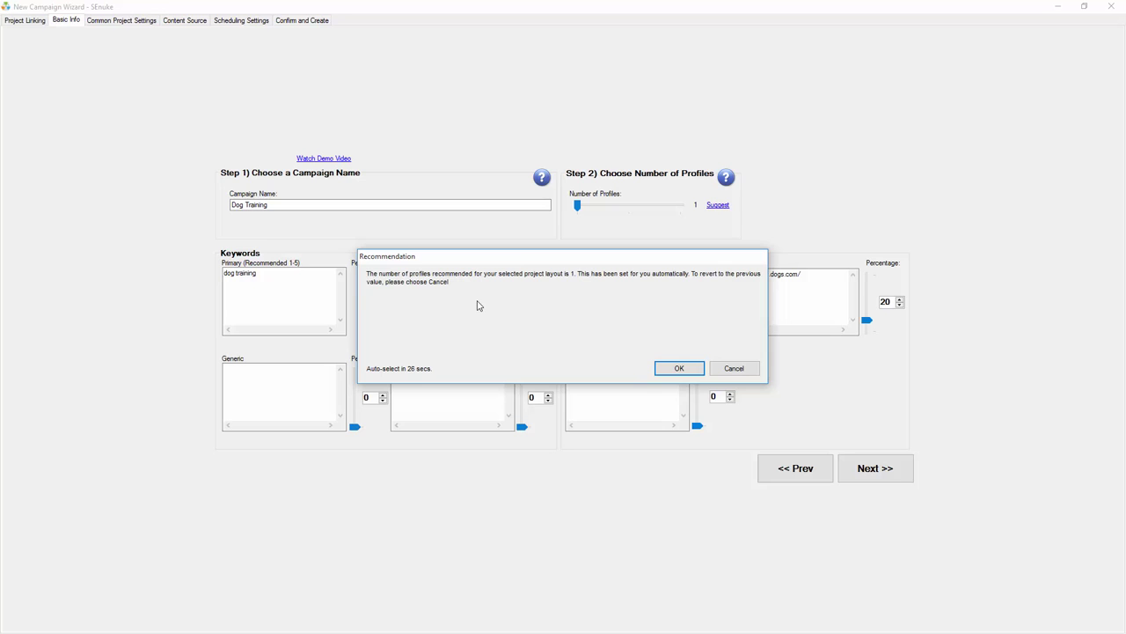
pyautogui.click(661, 368)
# - Examine the linking diagram's Web 2.0, Social Network, Wait, Social Bookmarks and Forum Profiles projects against the number of profiles in the basic info
pyautogui.click(22, 22)
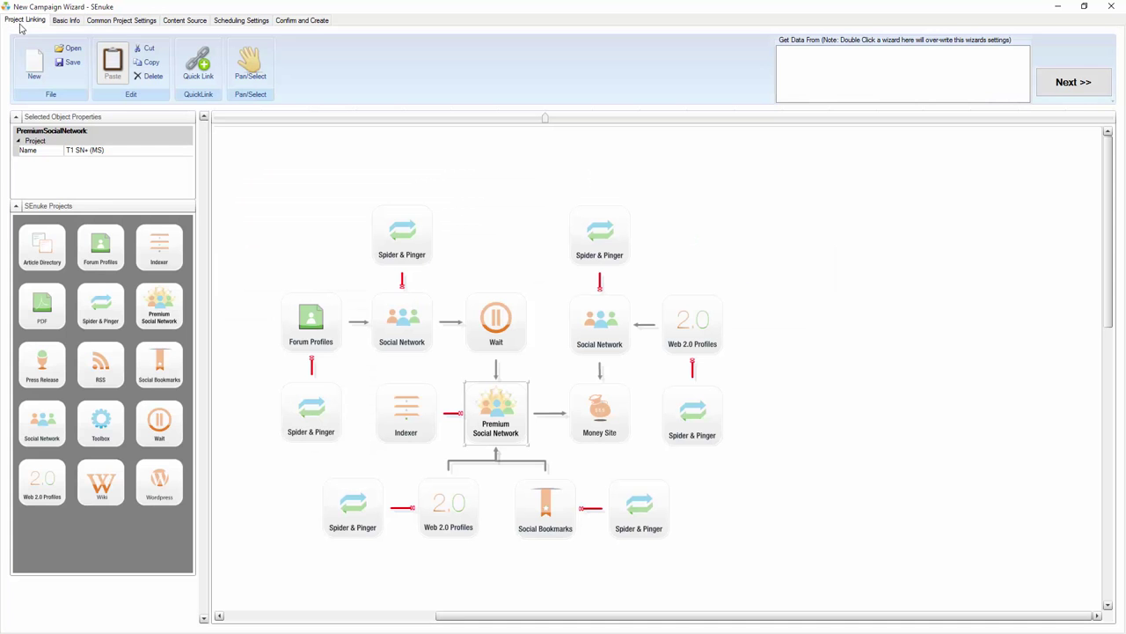
pyautogui.click(444, 509)
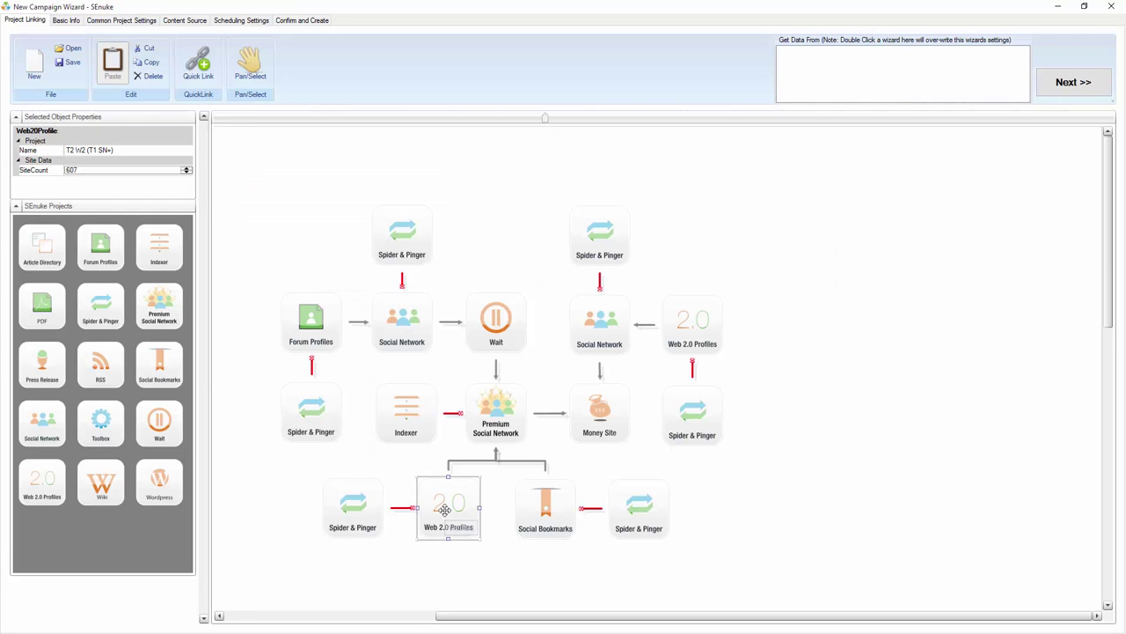
pyautogui.click(704, 337)
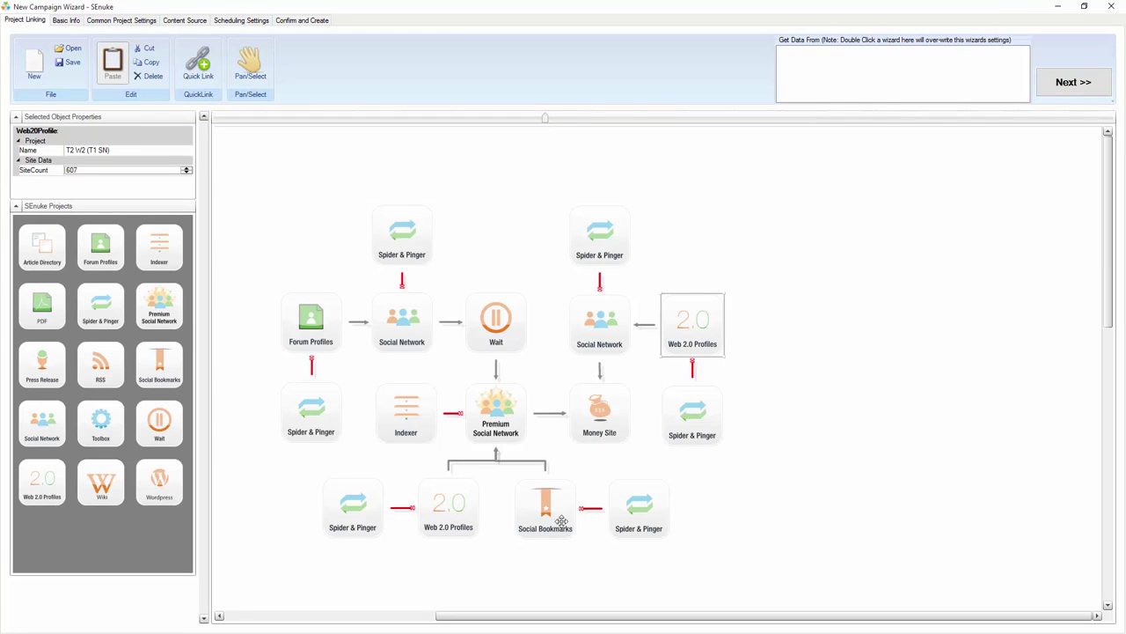
pyautogui.click(587, 325)
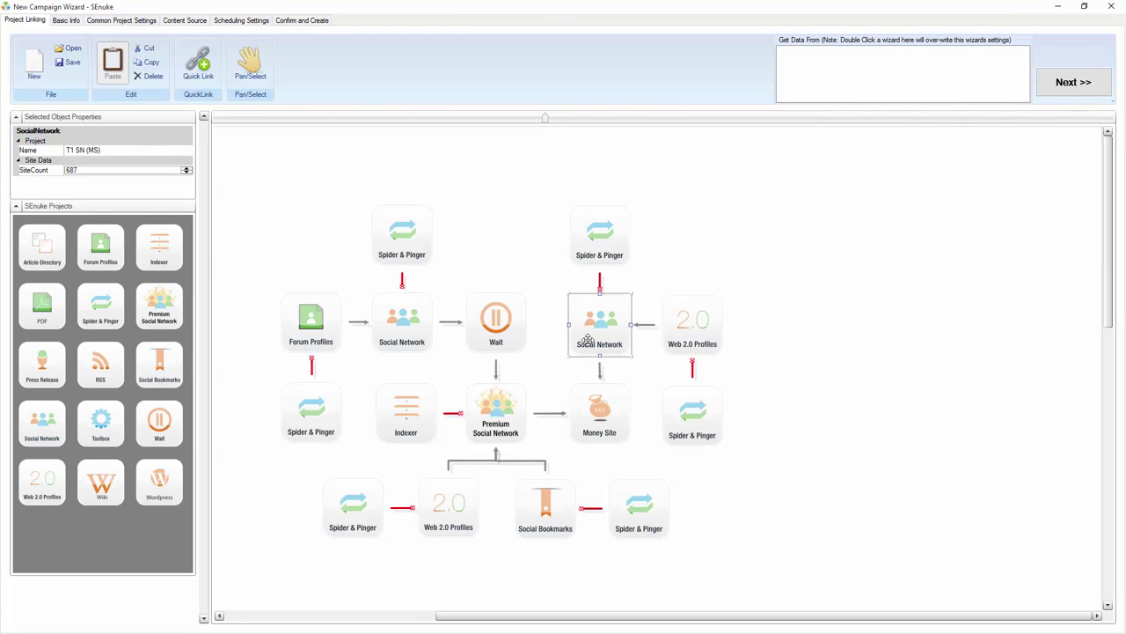
pyautogui.click(515, 421)
pyautogui.click(490, 338)
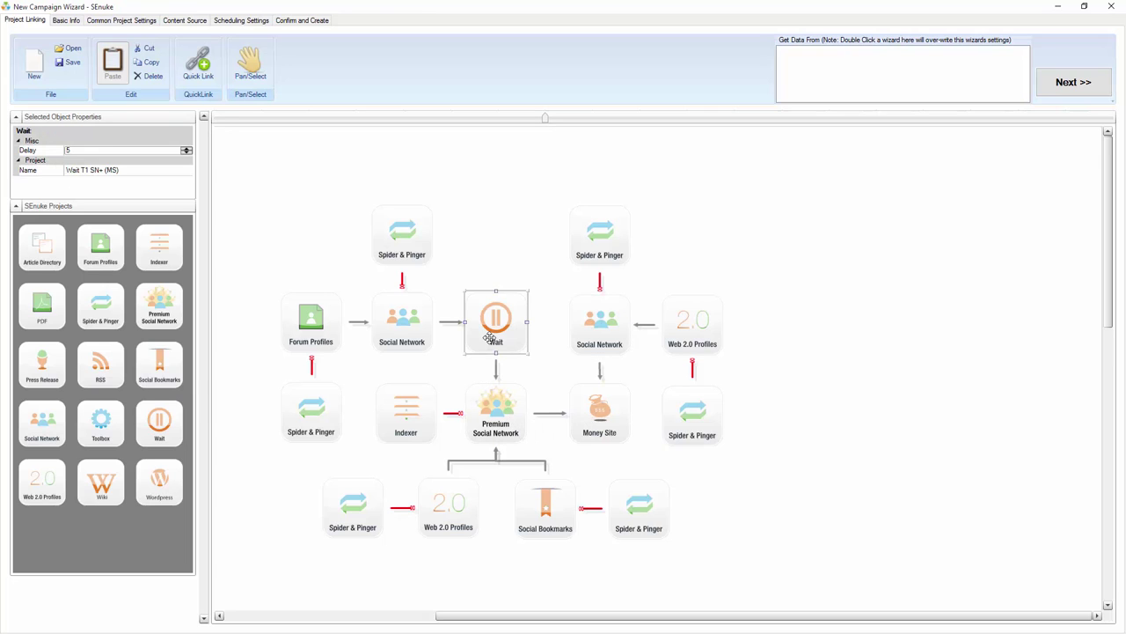
pyautogui.click(375, 330)
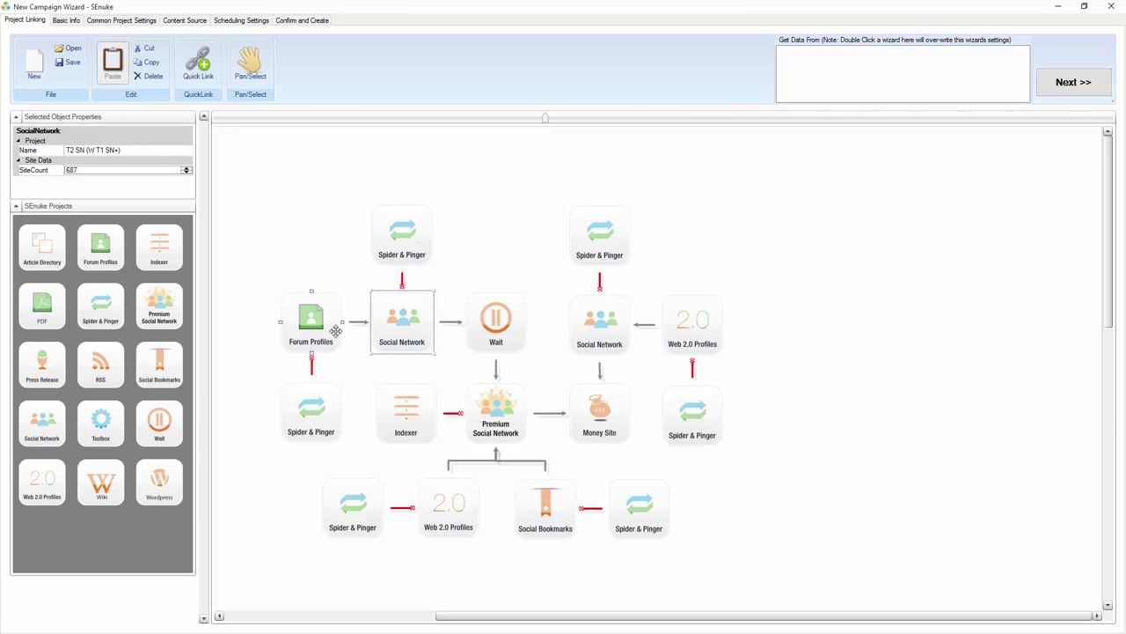
pyautogui.click(546, 507)
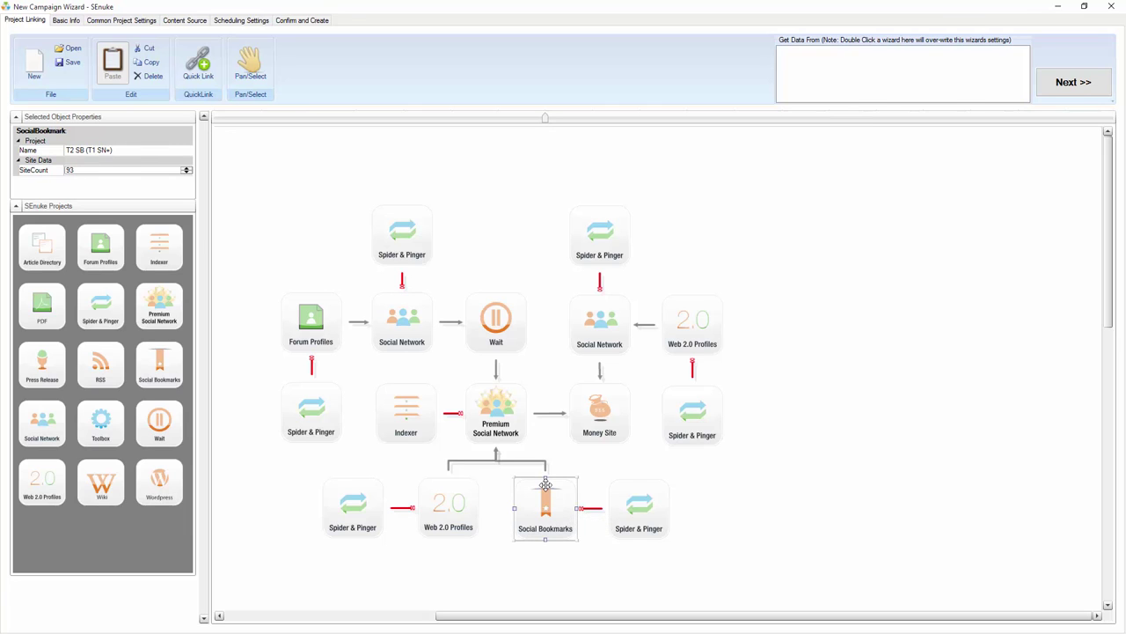
pyautogui.click(502, 415)
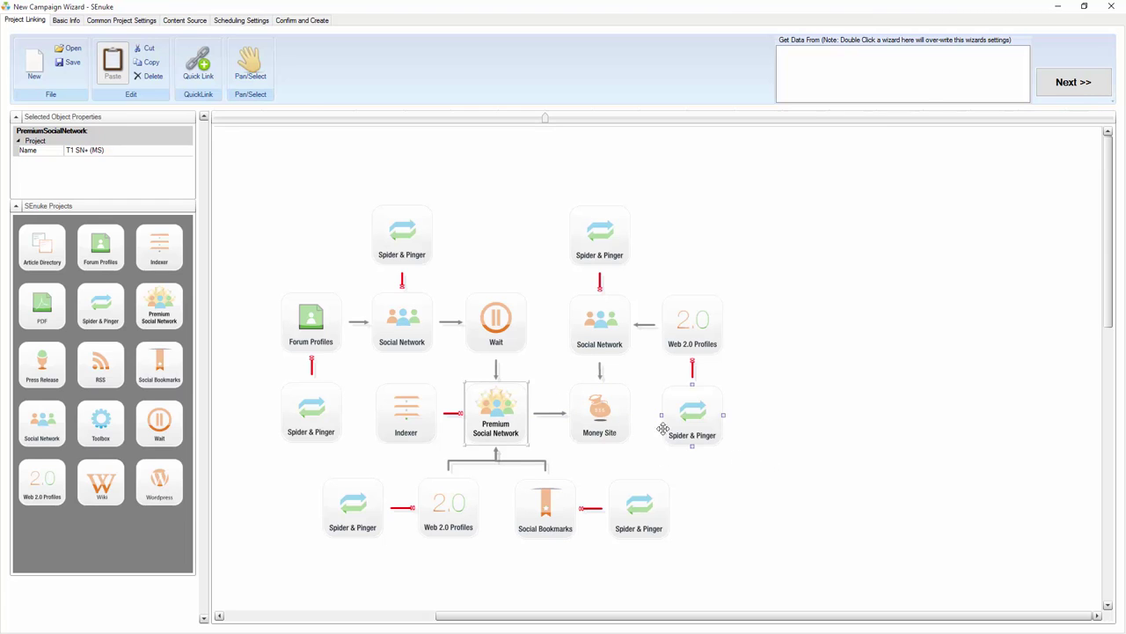
pyautogui.click(463, 511)
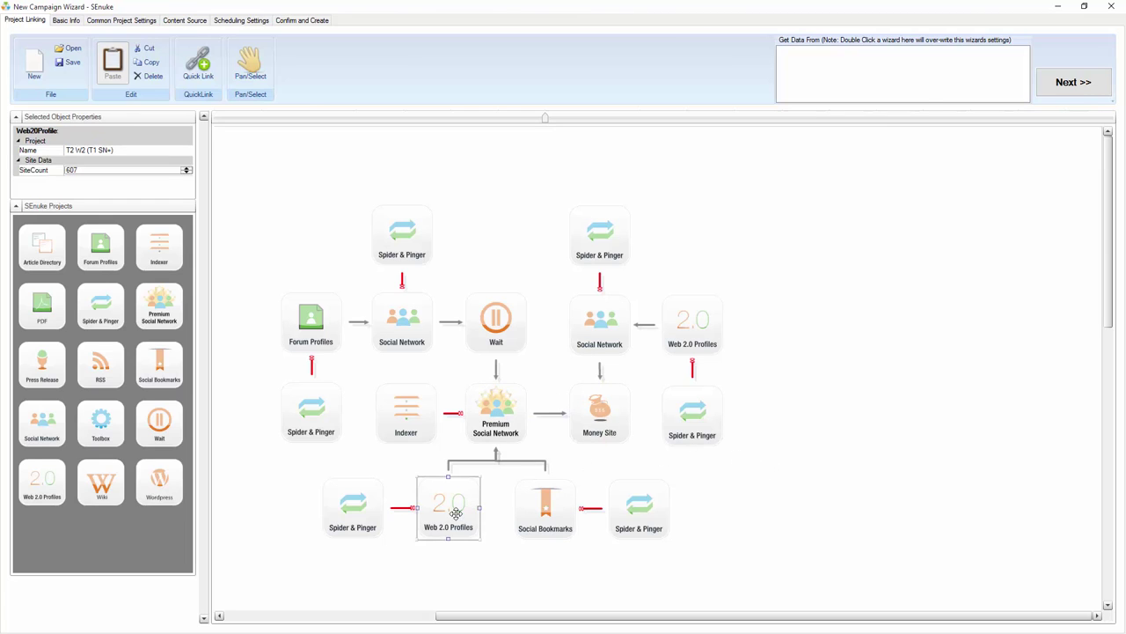
pyautogui.click(325, 328)
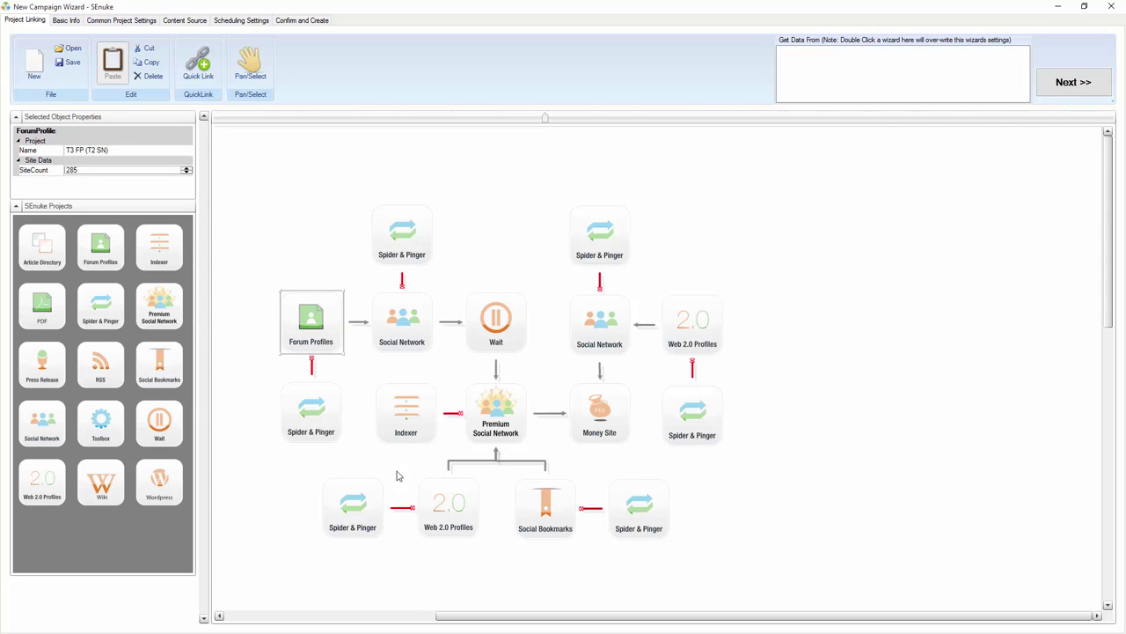
pyautogui.click(429, 497)
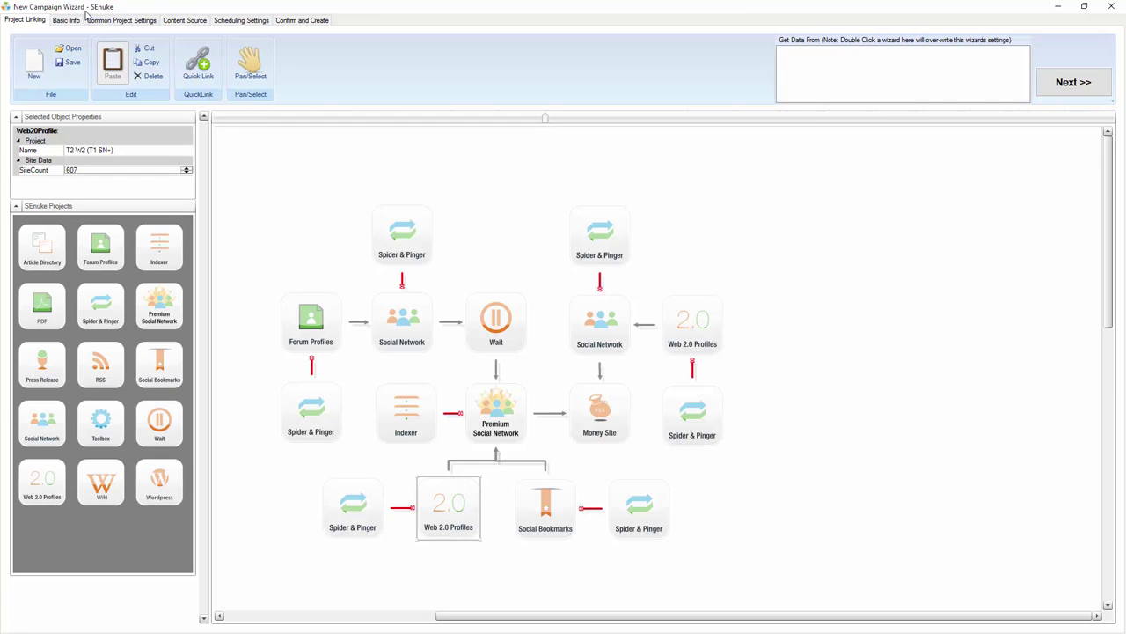
pyautogui.click(71, 19)
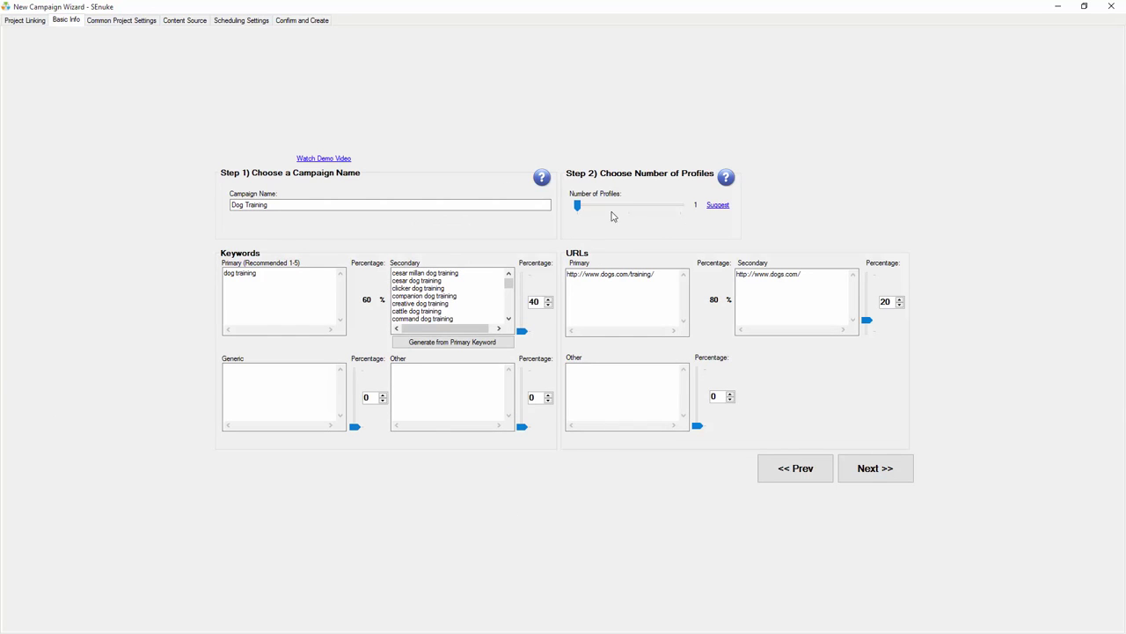
pyautogui.click(27, 23)
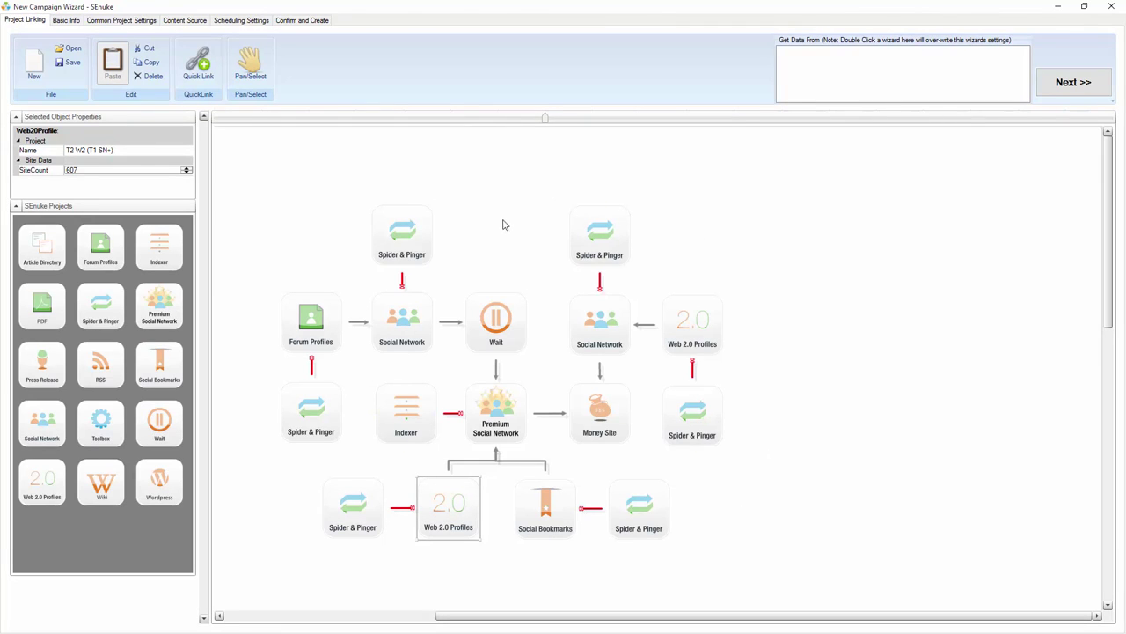
pyautogui.click(67, 21)
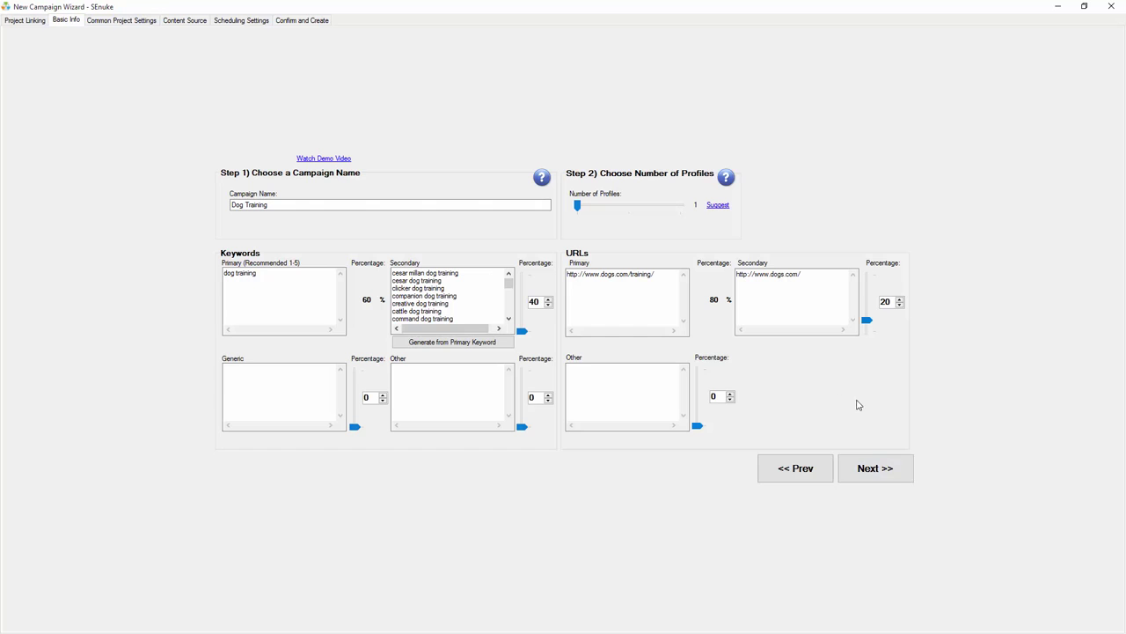
# - Continue to the common project settings and generate the spinnable tags from the primary keyword
pyautogui.click(883, 472)
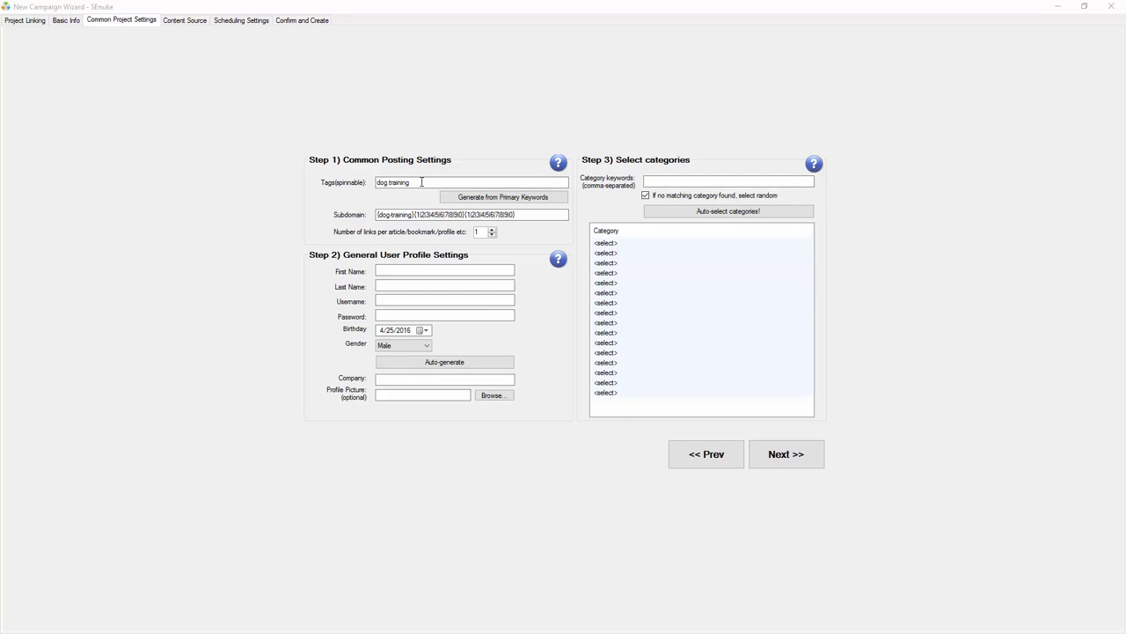
pyautogui.click(422, 182)
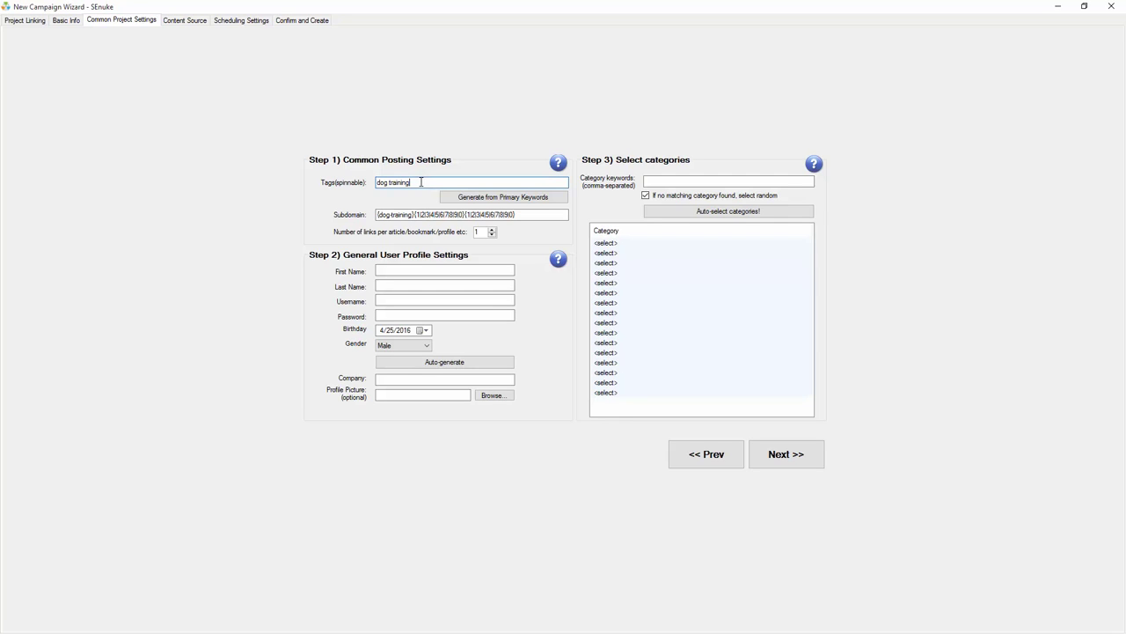
pyautogui.moveTo(400, 182); pyautogui.dragTo(354, 192)
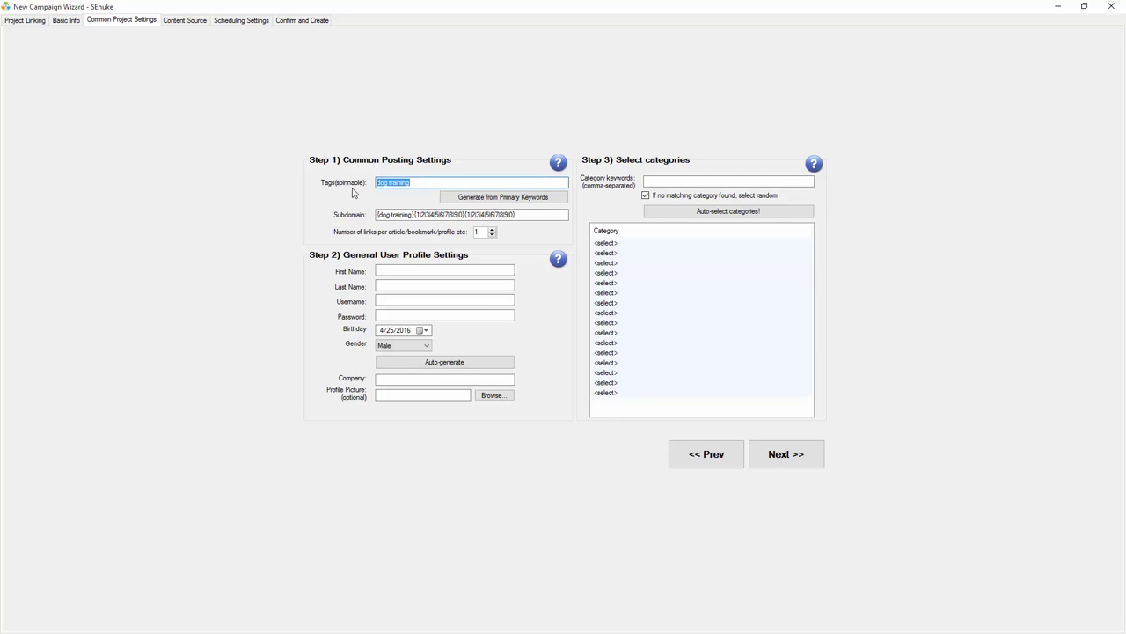
pyautogui.click(417, 182)
pyautogui.click(480, 198)
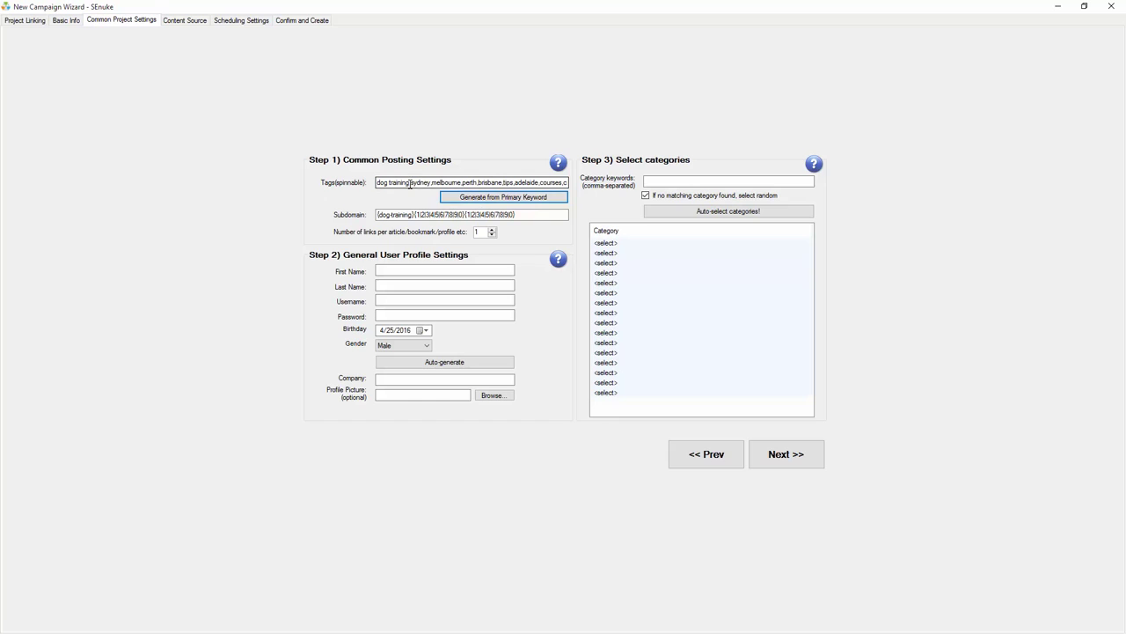
# - Keep dog training as the first tag and replace the other generated tags with dog clicker, dog manual and dog course
pyautogui.moveTo(410, 183); pyautogui.dragTo(570, 190)
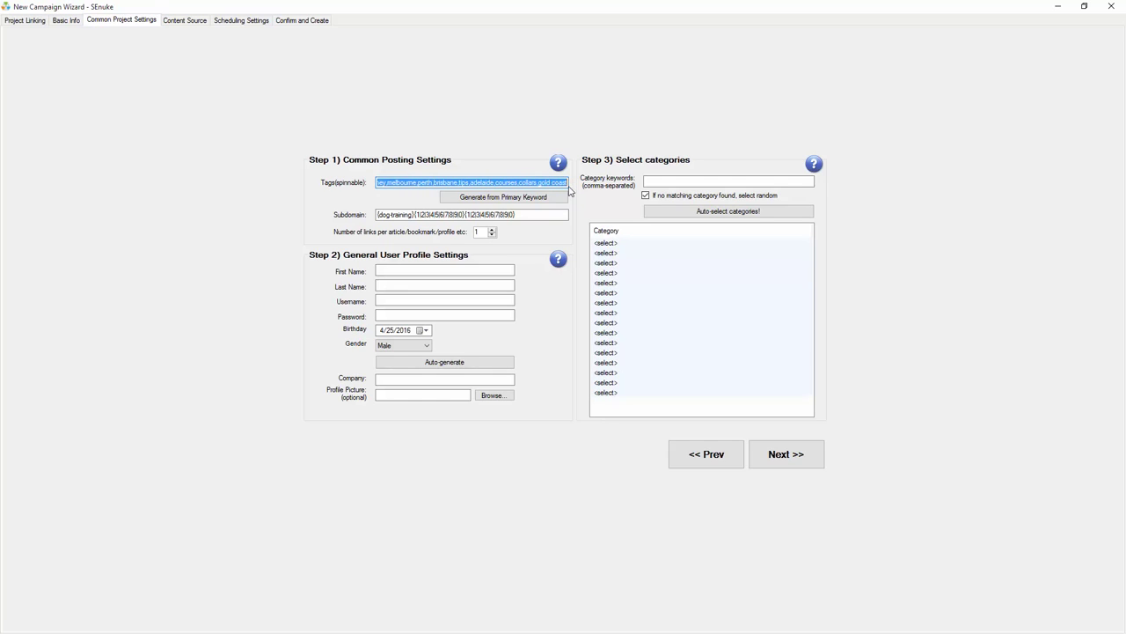
pyautogui.press('BackSpace')
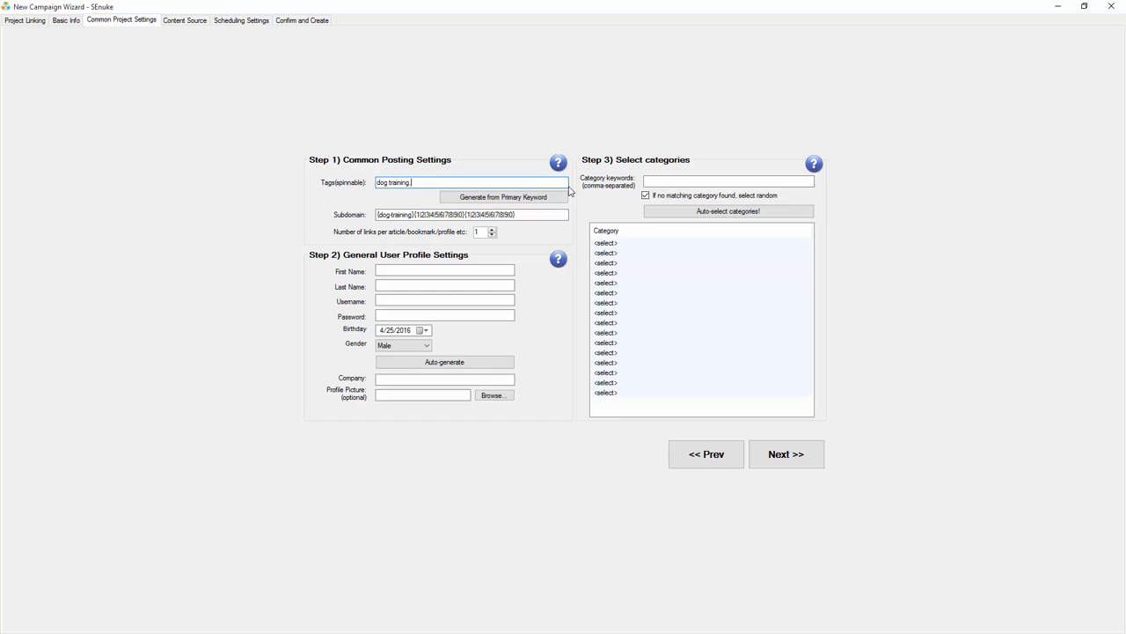
pyautogui.write('g clicke')
pyautogui.write('r,do')
pyautogui.write('g a')
pyautogui.write('anual')
pyautogui.write(',dog course')
# - Examine the subdomain's spin syntax, comparing the dog-training part with the two groups of random digits
pyautogui.click(399, 214)
pyautogui.write('t')
pyautogui.moveTo(414, 215); pyautogui.dragTo(536, 216)
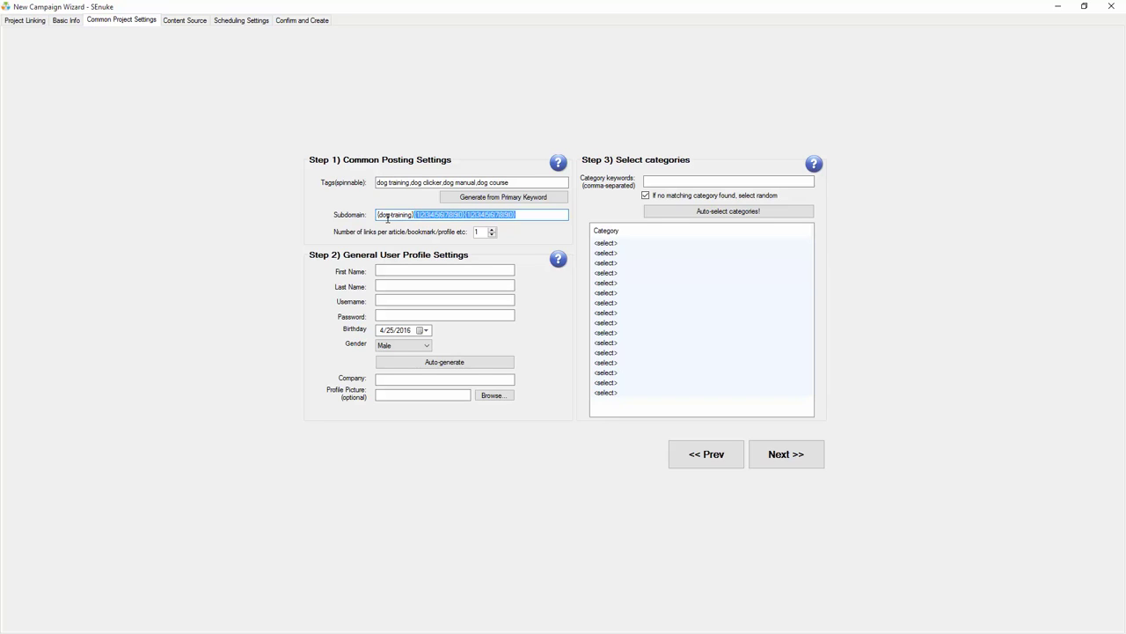
pyautogui.keyDown('shift'); pyautogui.click(416, 215); pyautogui.keyUp('shift')
pyautogui.click(418, 215)
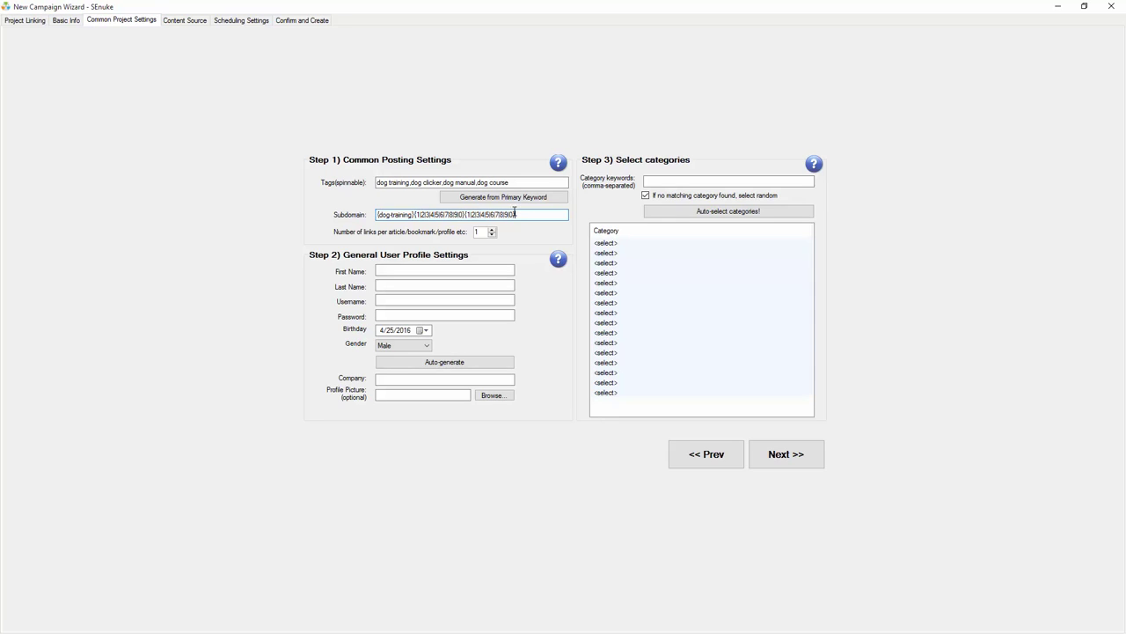
pyautogui.moveTo(515, 214); pyautogui.dragTo(415, 215)
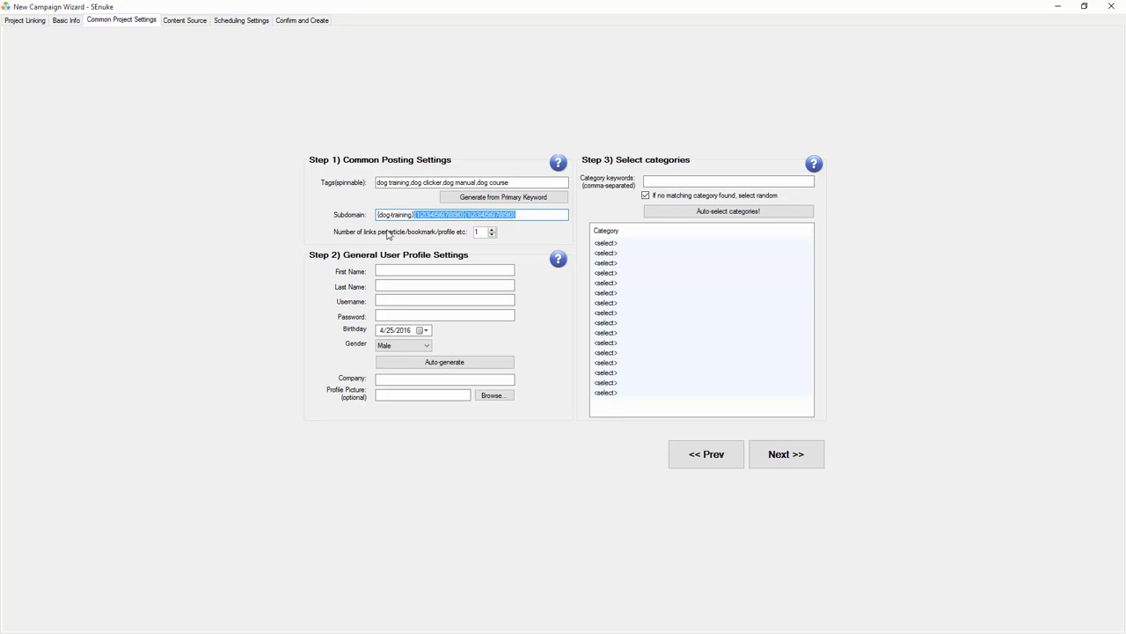
pyautogui.click(404, 216)
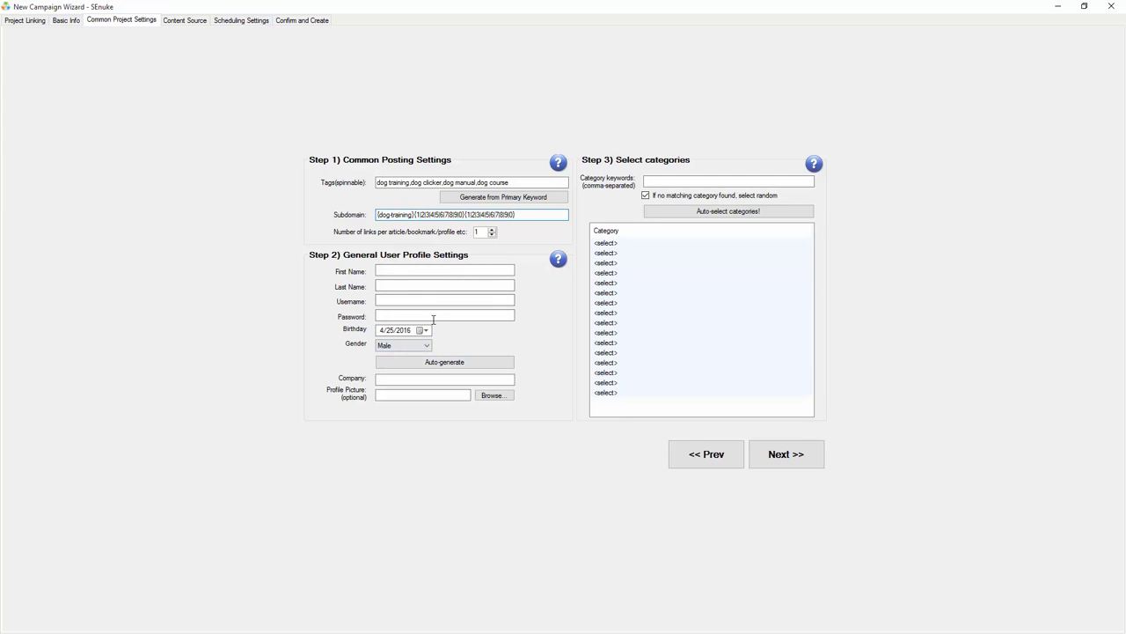
# - Auto-generate the user profile's names, username, password and birthday, set the company to Dog Training Inc, and regenerate the profile details
pyautogui.click(450, 365)
pyautogui.click(430, 380)
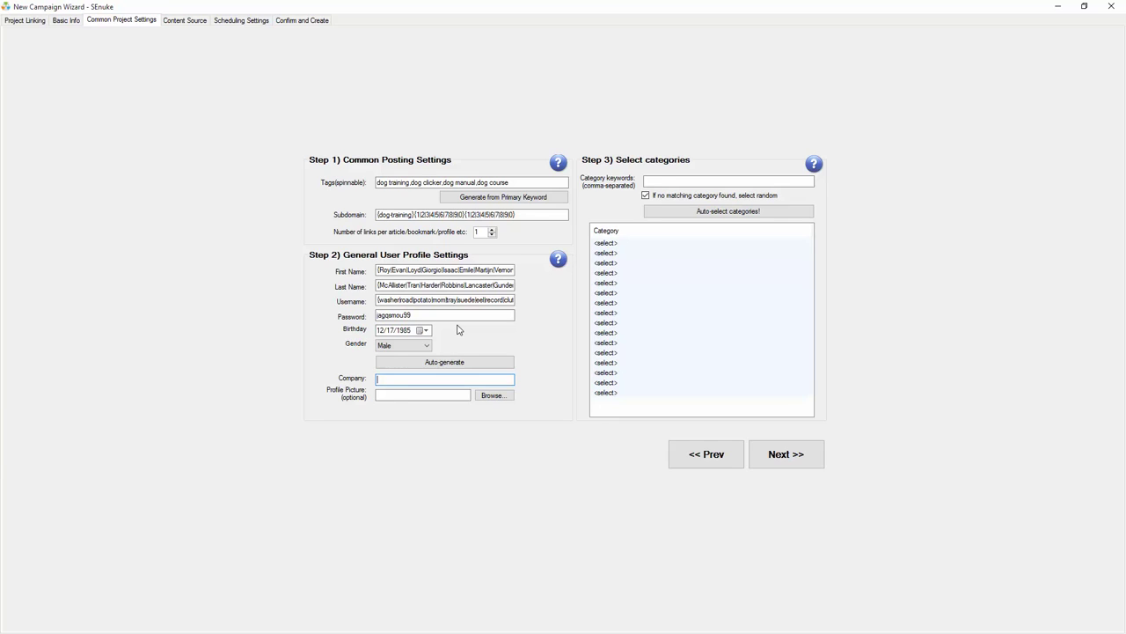
pyautogui.write('Dog Training Inc')
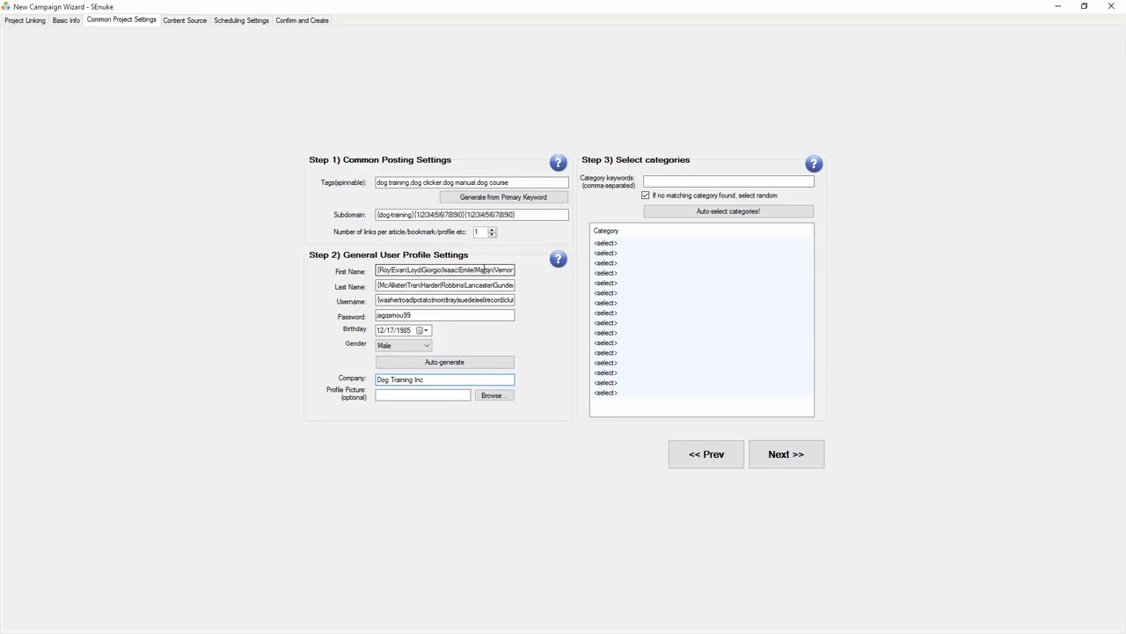
pyautogui.click(446, 361)
pyautogui.click(447, 361)
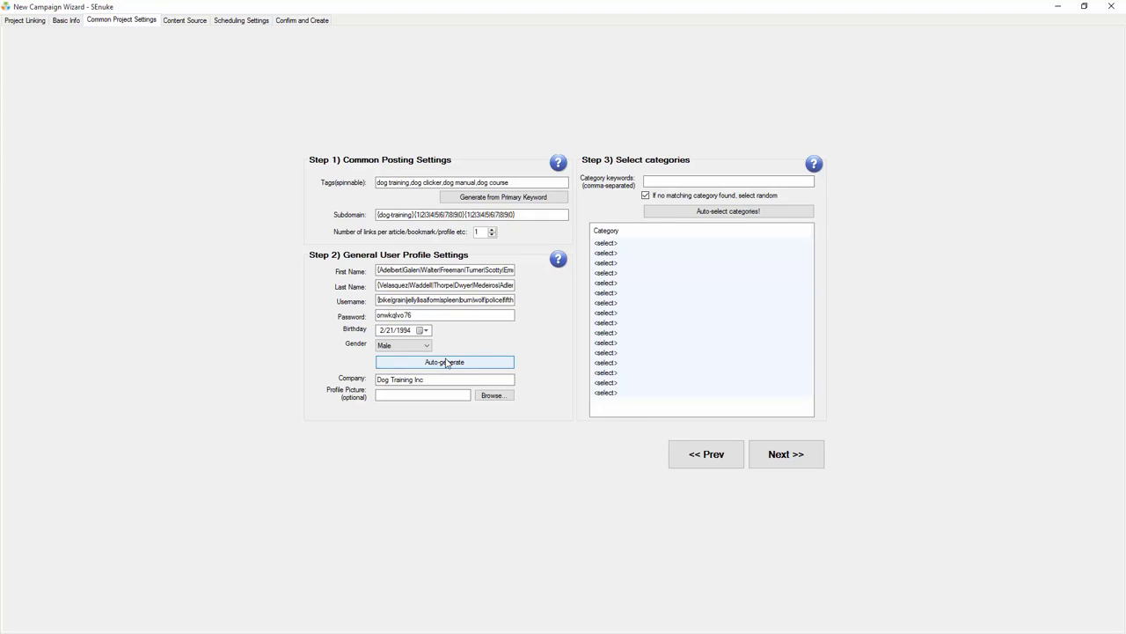
# - Auto-generate the user profile repeatedly to produce fresh sets of spinnable names, usernames, password and birthday
pyautogui.click(446, 362)
pyautogui.click(446, 362)
pyautogui.click(446, 362)
pyautogui.click(447, 362)
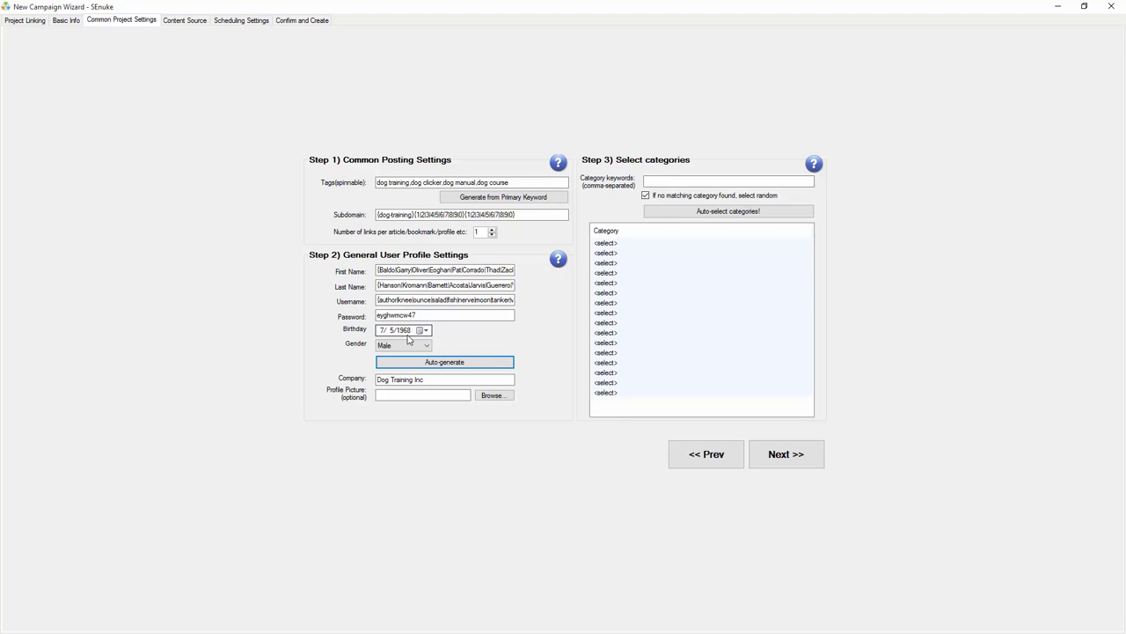
pyautogui.click(480, 363)
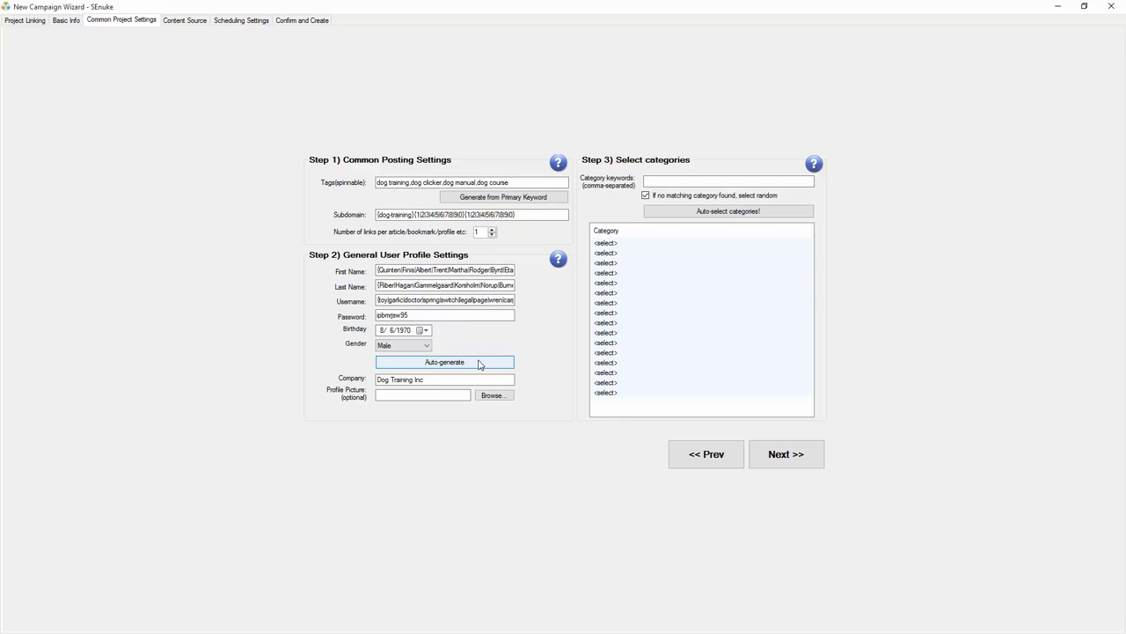
pyautogui.click(480, 363)
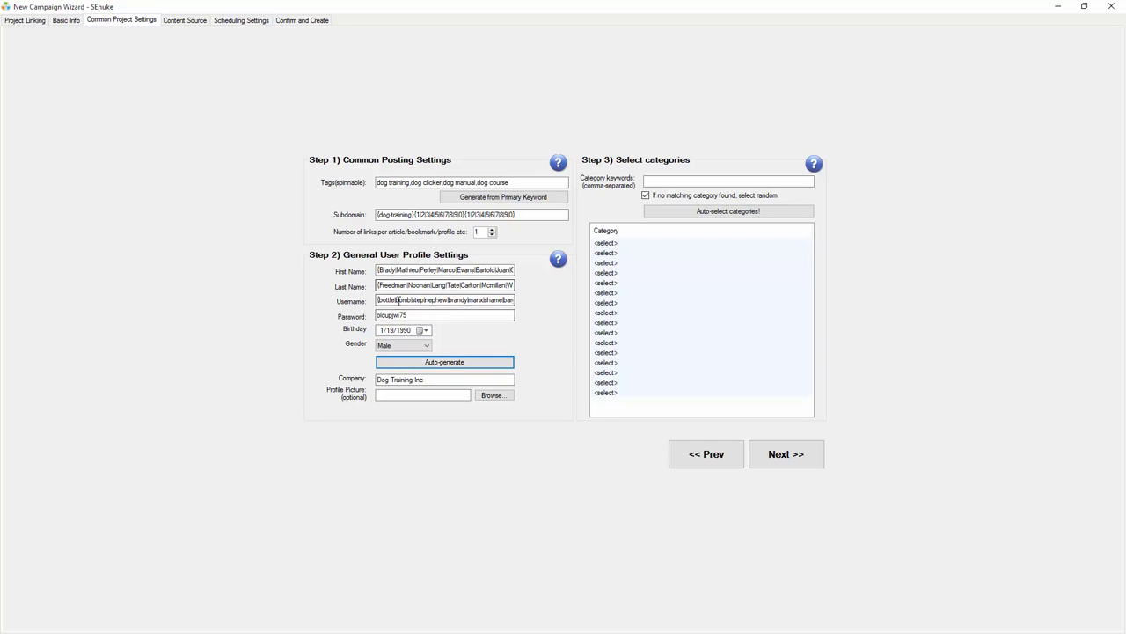
pyautogui.click(444, 362)
pyautogui.click(446, 368)
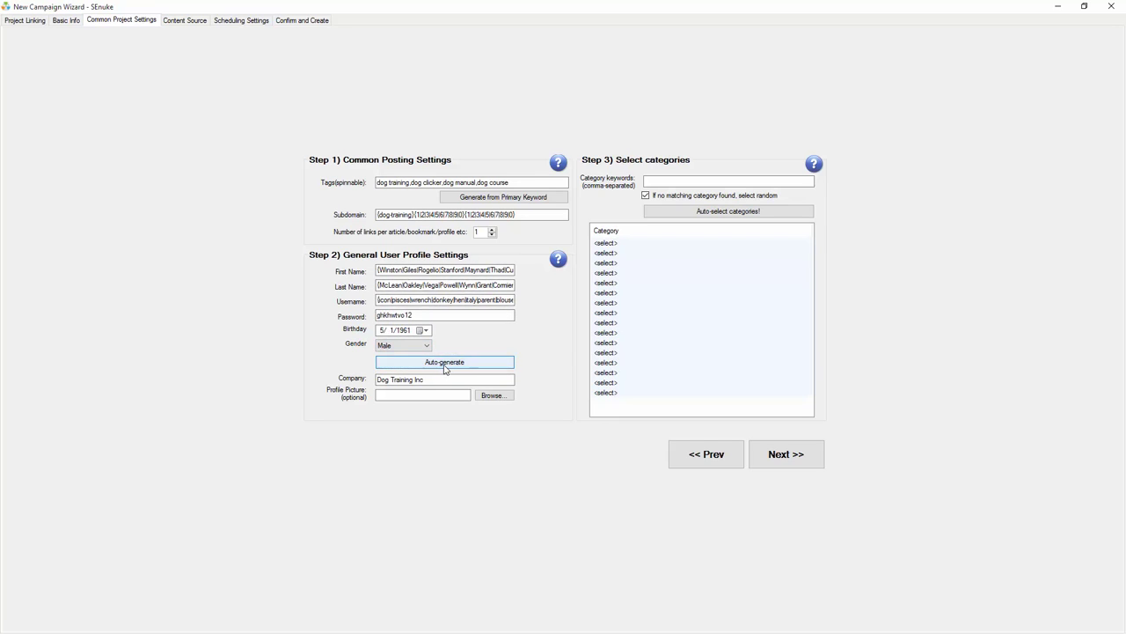
pyautogui.click(445, 366)
pyautogui.click(446, 366)
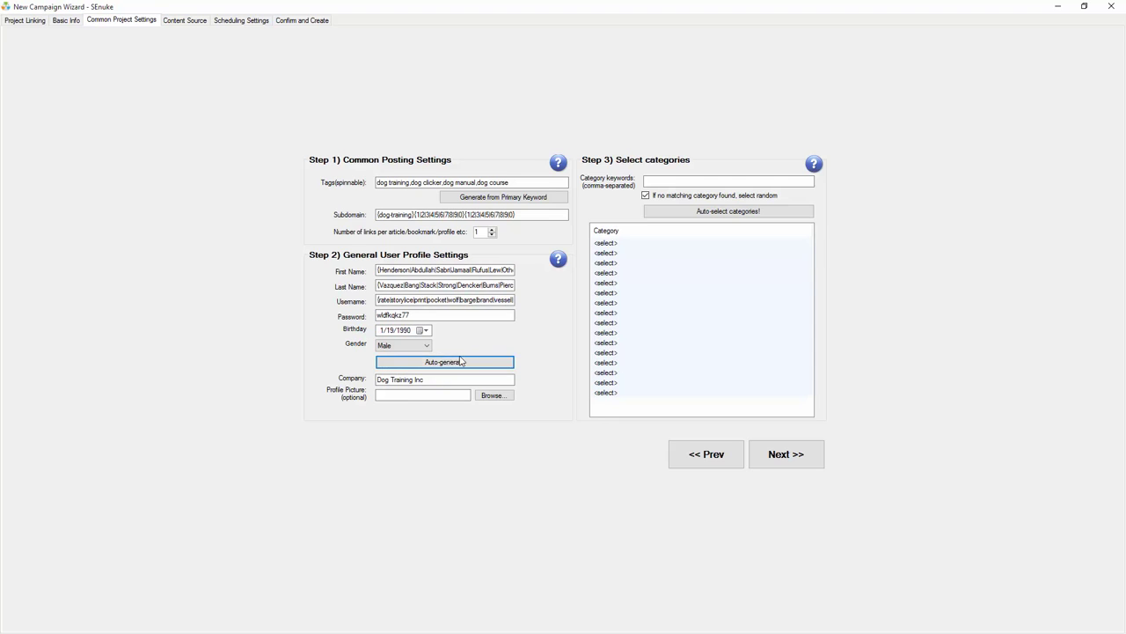
# - Enter the category keywords dog,pet,home,training,new and auto-select the matching site categories
pyautogui.click(675, 179)
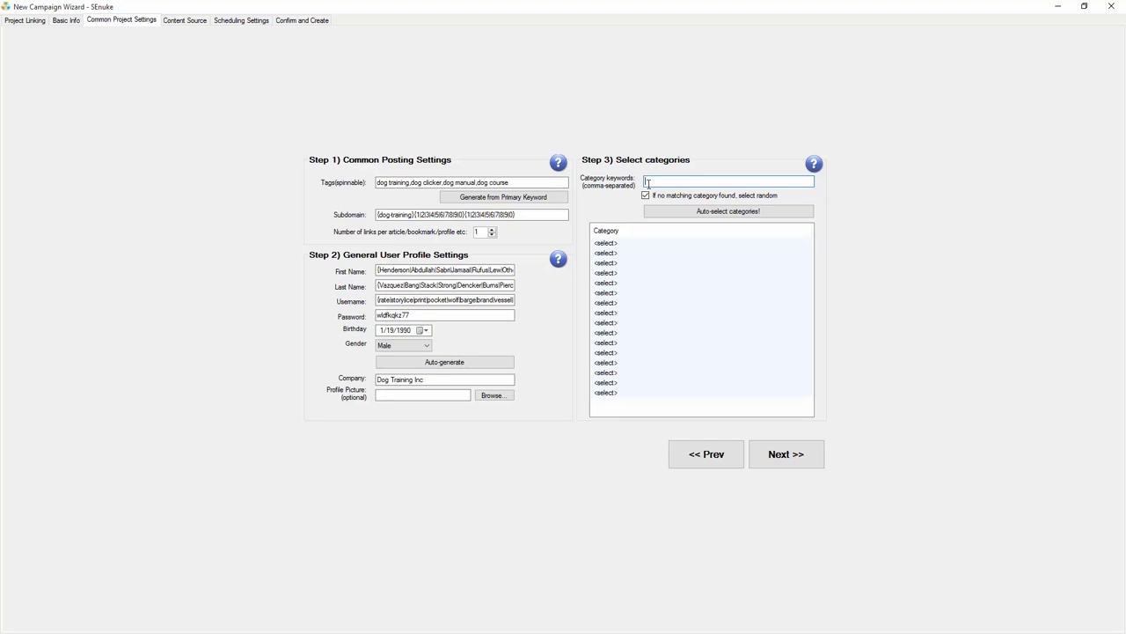
pyautogui.click(697, 217)
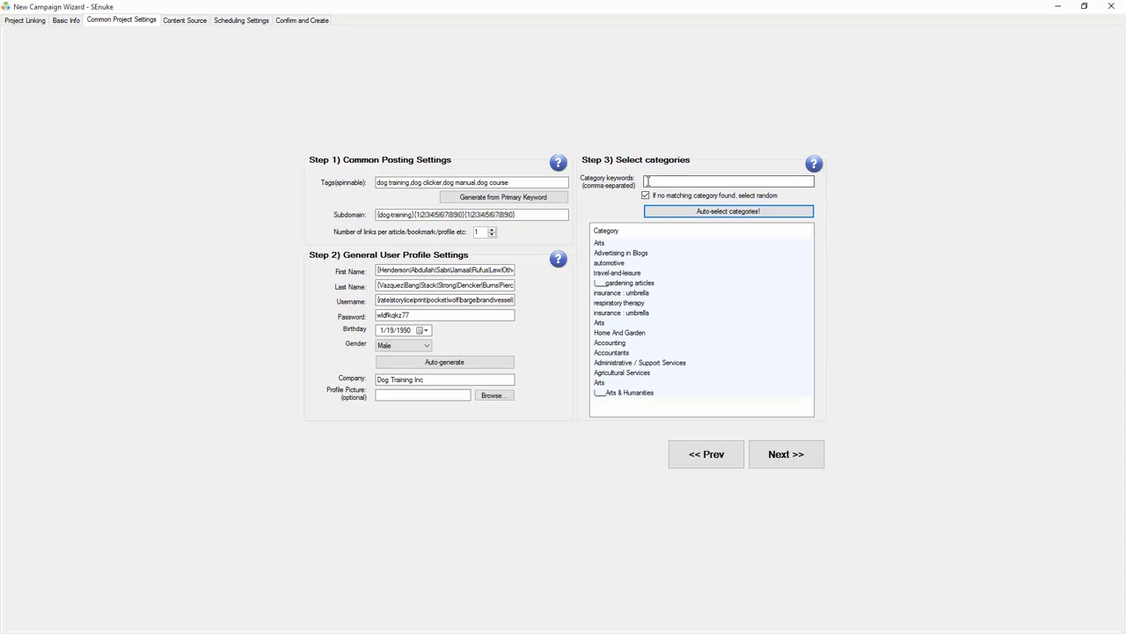
pyautogui.click(657, 181)
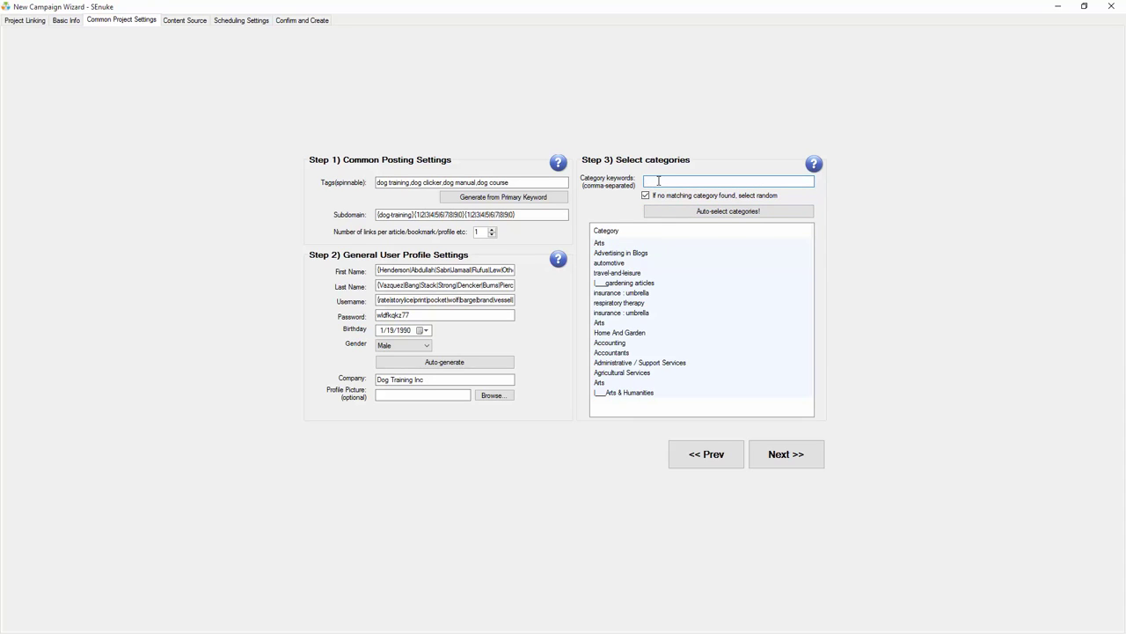
pyautogui.write('dog,pet,home,training,new')
pyautogui.click(701, 216)
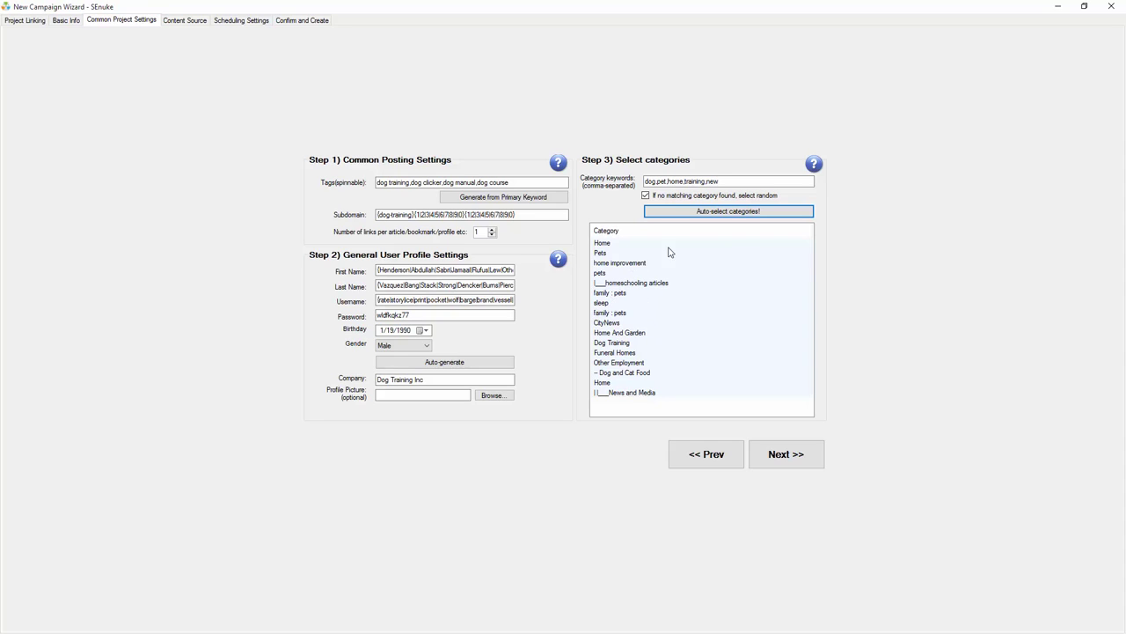
# - Try auto-selecting categories with ignore added to the keywords, and restore dog,pet,home,training,new with its auto-selected categories
pyautogui.click(717, 180)
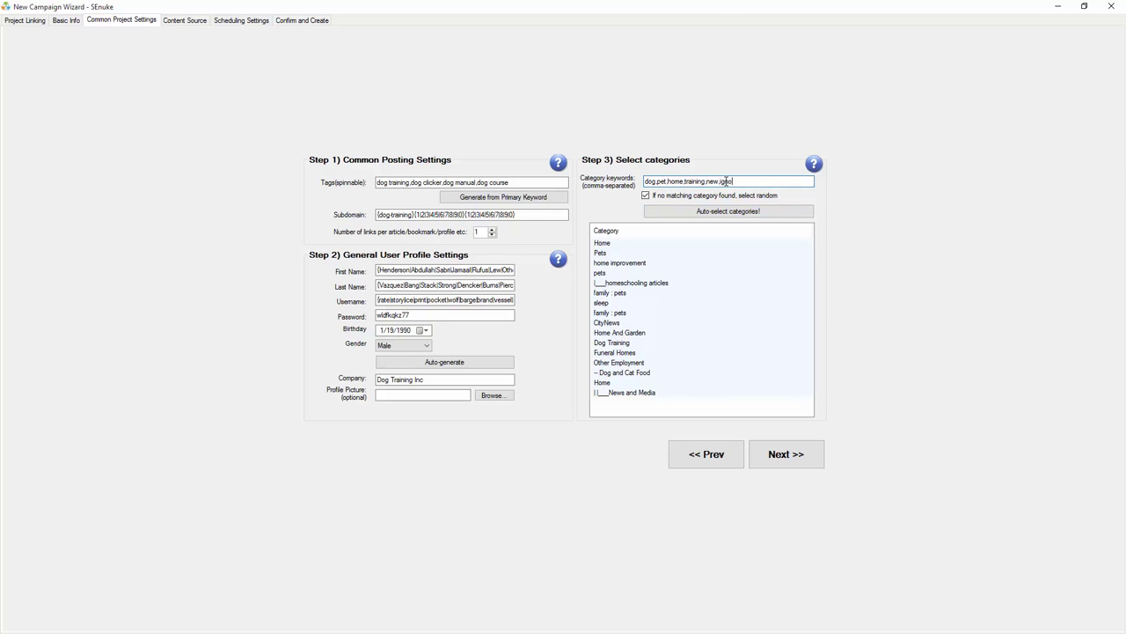
pyautogui.click(734, 215)
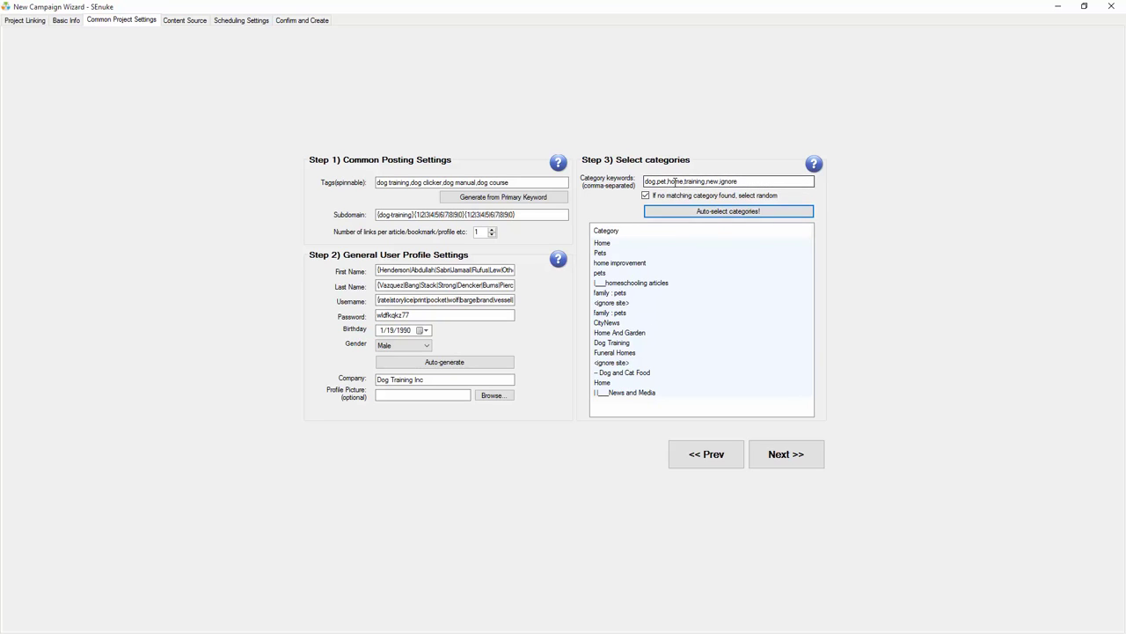
pyautogui.click(676, 181)
pyautogui.click(747, 180)
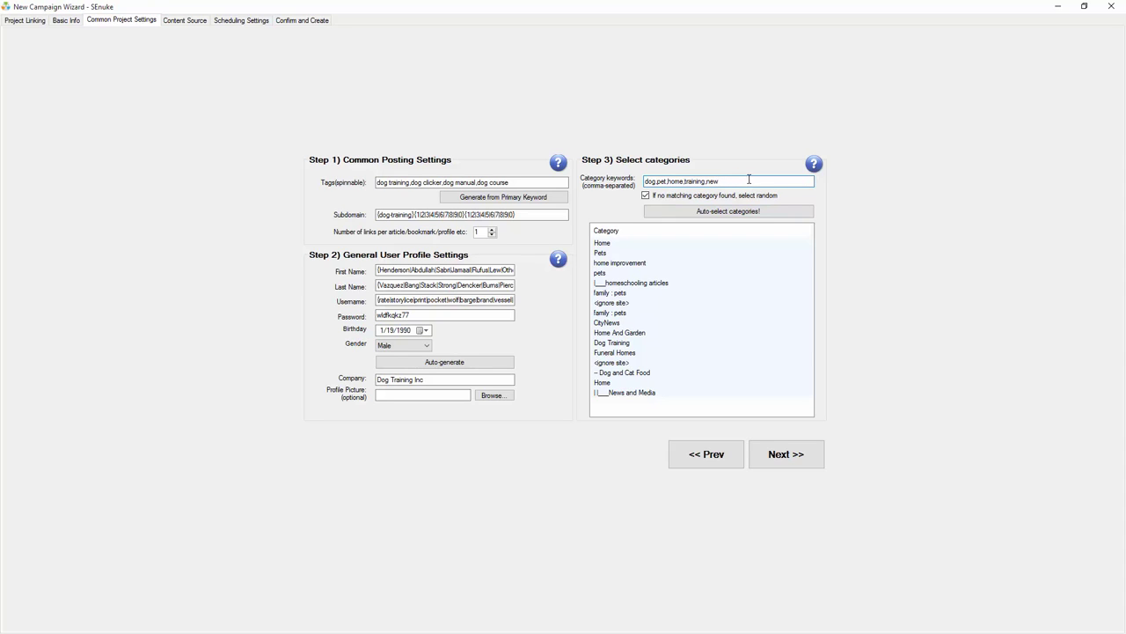
pyautogui.click(730, 211)
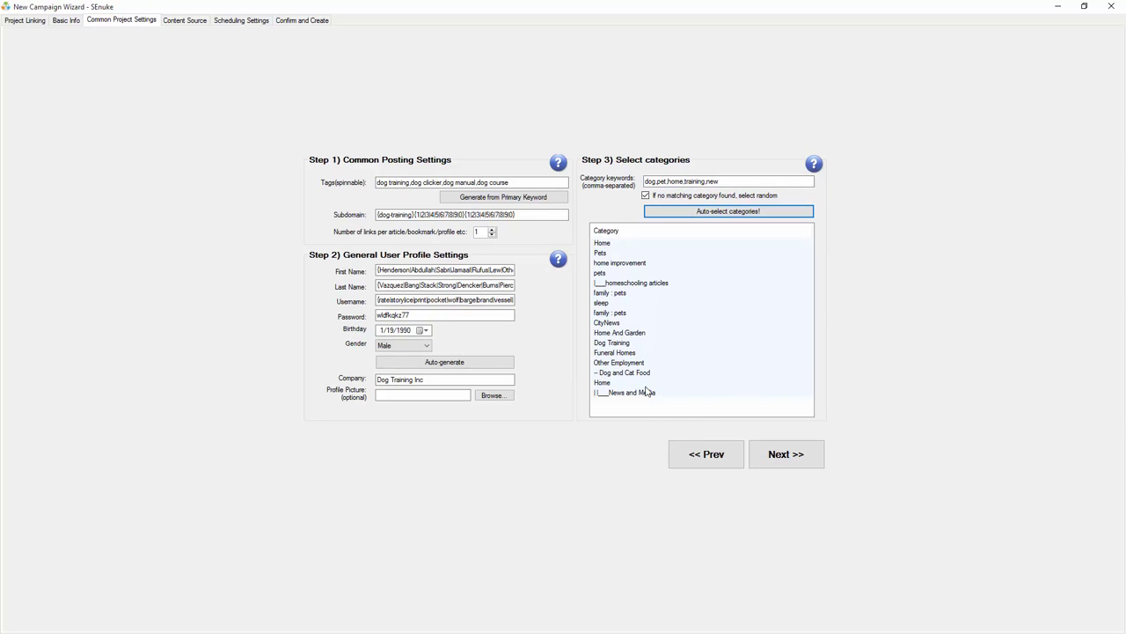
# - Continue to the content source and assign Tier 1, Tier 2 and T1 Bookmarking from Dog Training to their respective article groups
pyautogui.click(790, 456)
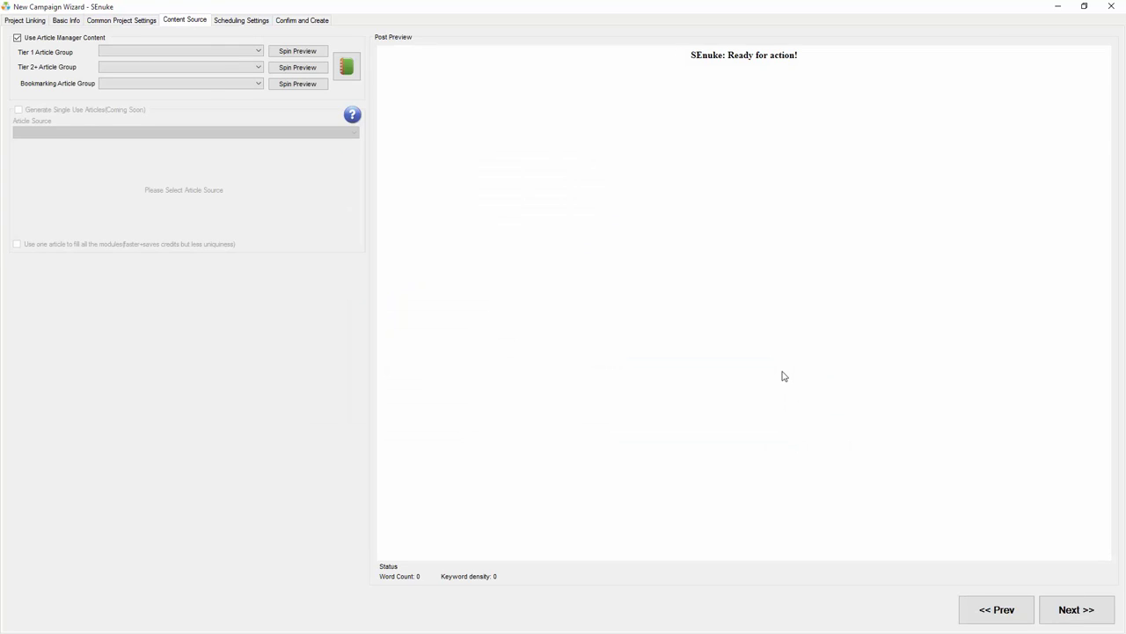
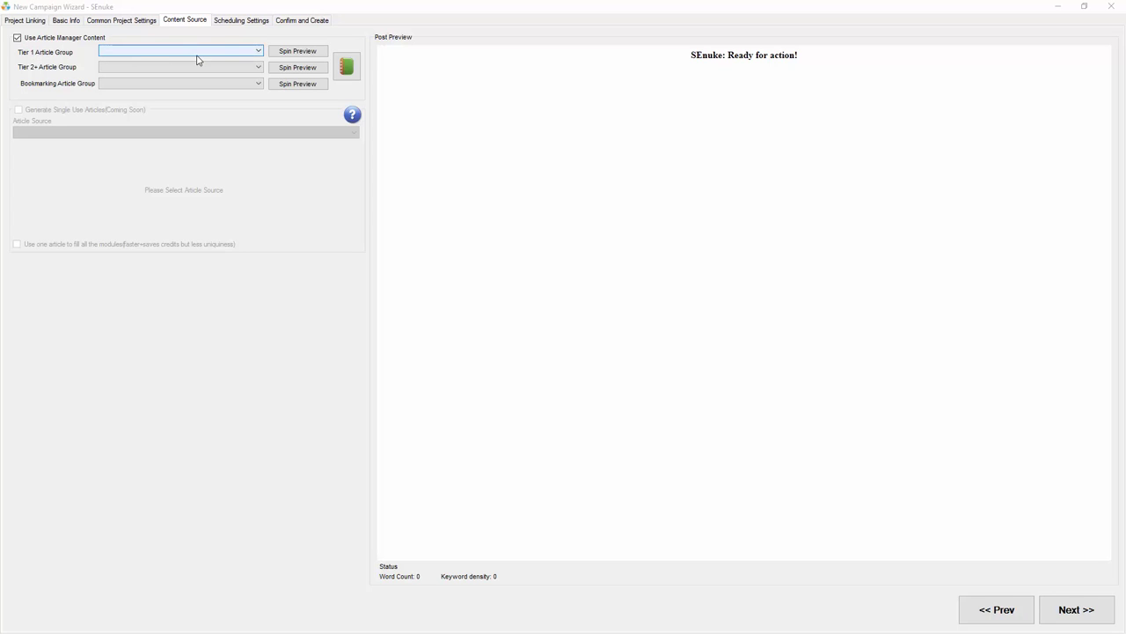
pyautogui.click(110, 51)
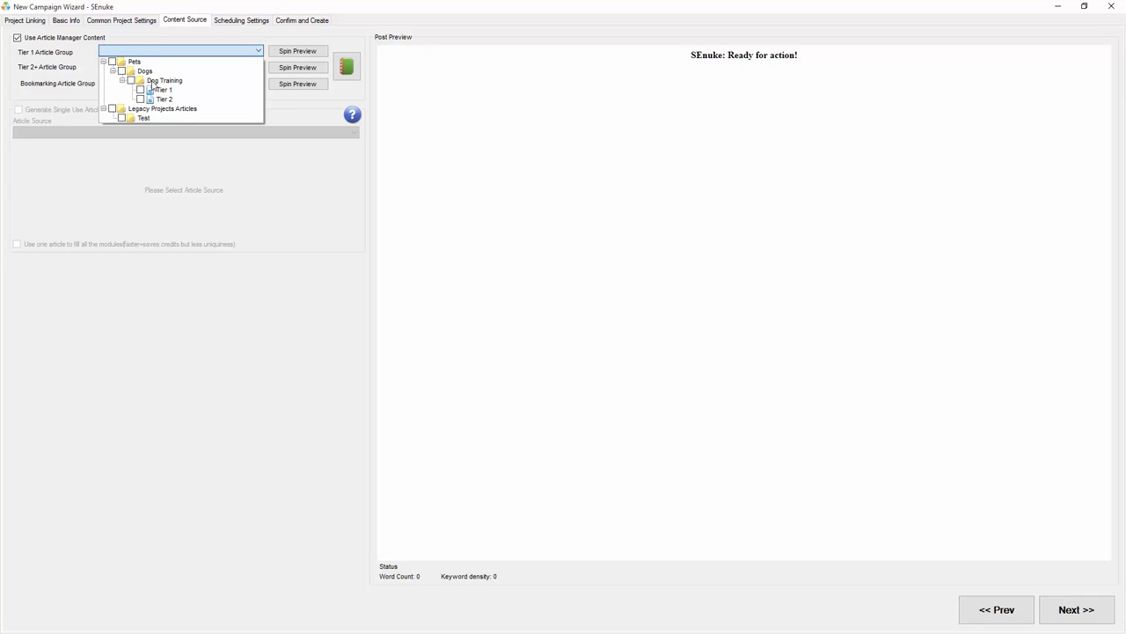
pyautogui.click(140, 89)
pyautogui.click(69, 63)
pyautogui.click(145, 70)
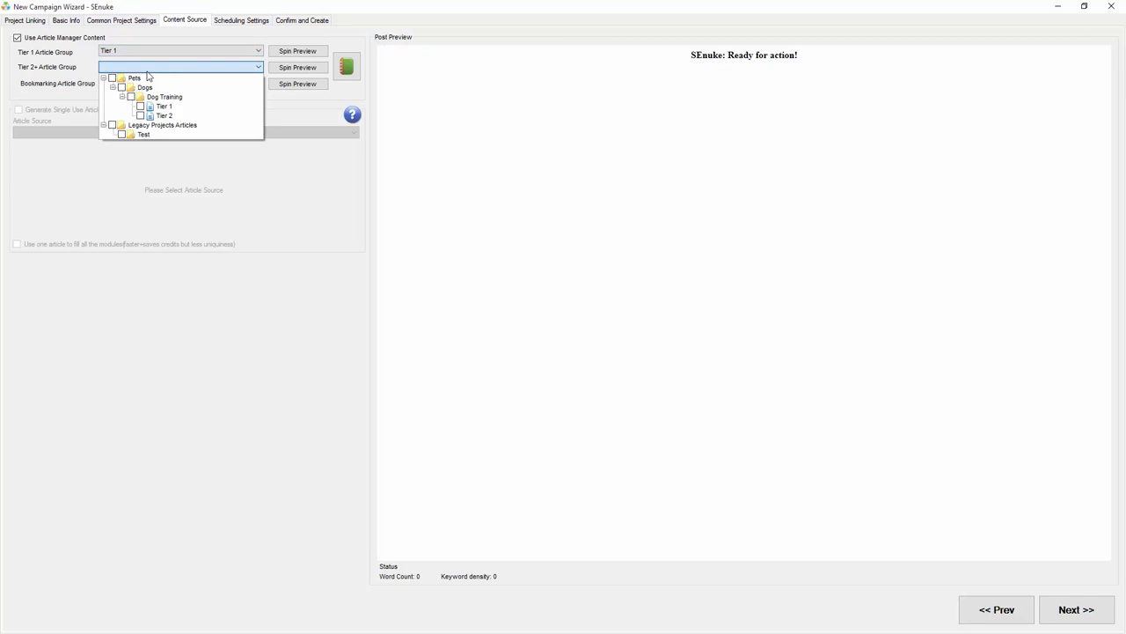
pyautogui.click(140, 115)
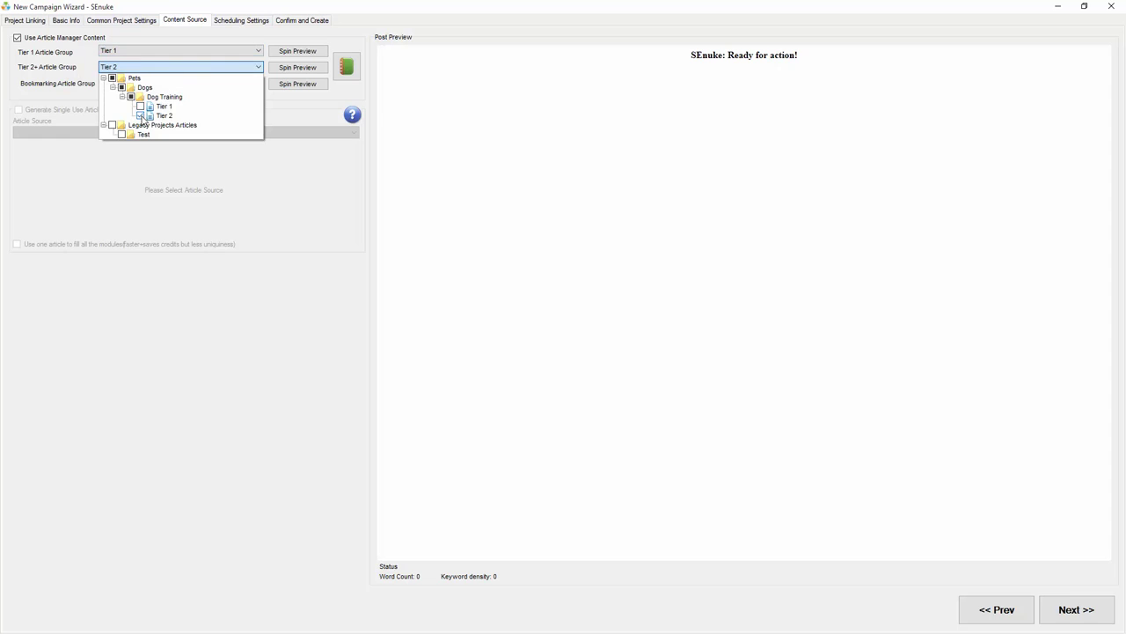
pyautogui.click(80, 65)
pyautogui.click(143, 84)
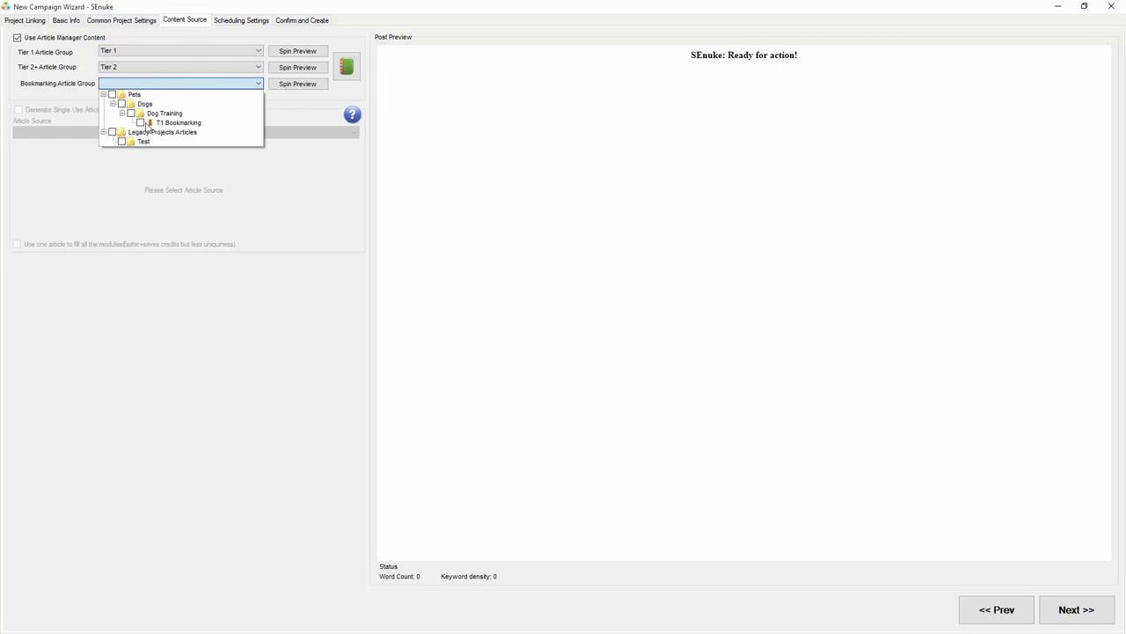
pyautogui.click(140, 123)
pyautogui.click(45, 63)
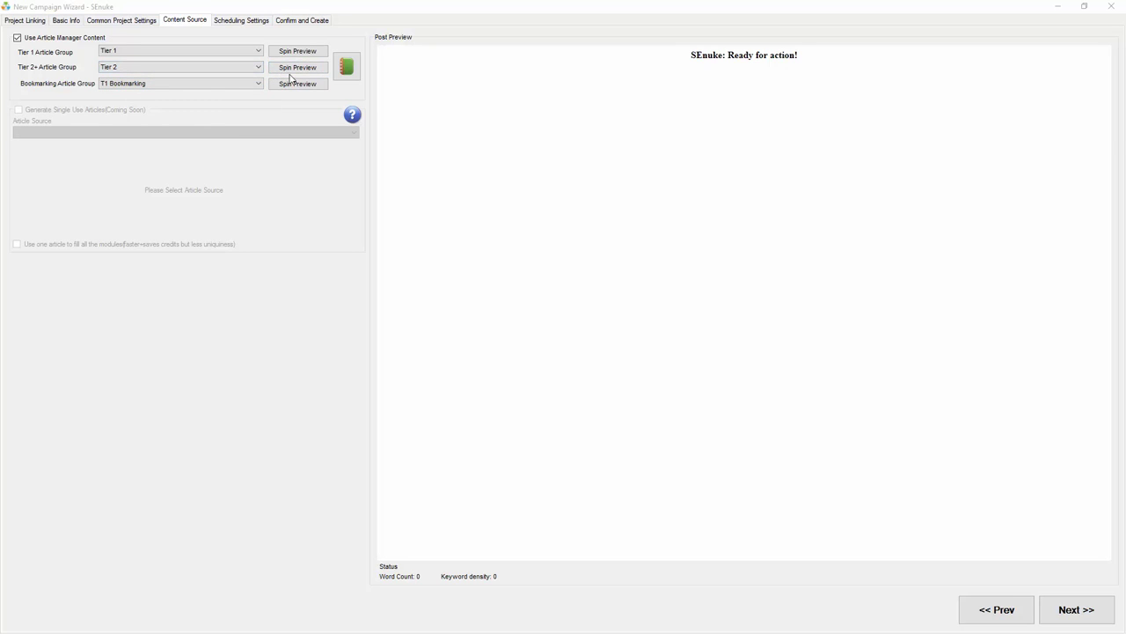
# - Preview spun articles from the Tier 2+ and Tier 1 groups, and several spun versions of the bookmarking content
pyautogui.click(294, 71)
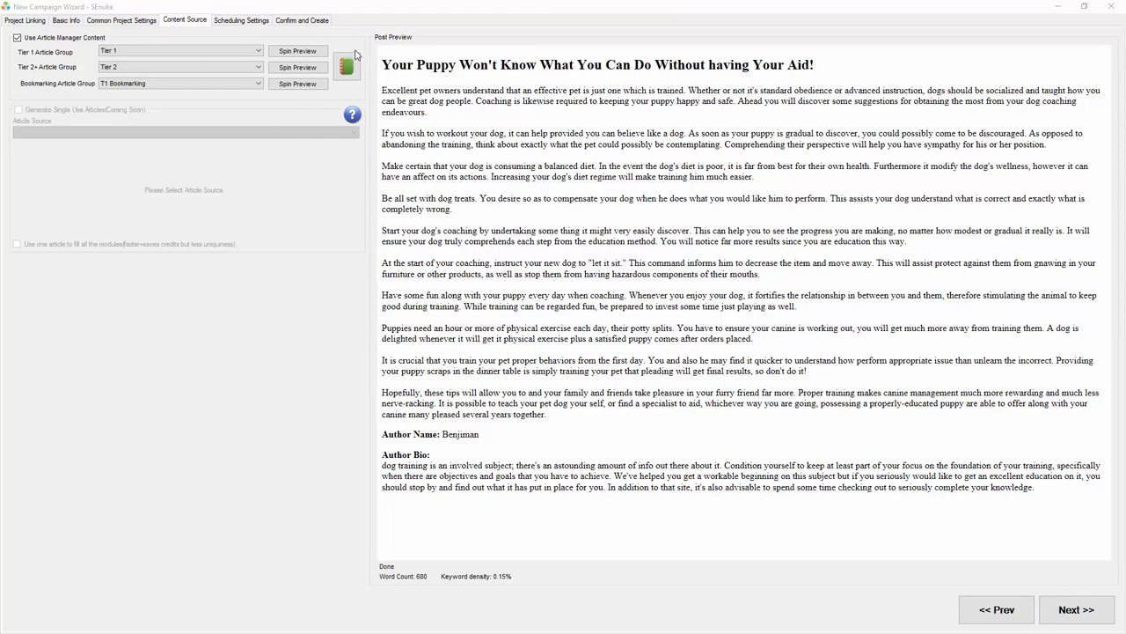
pyautogui.click(297, 51)
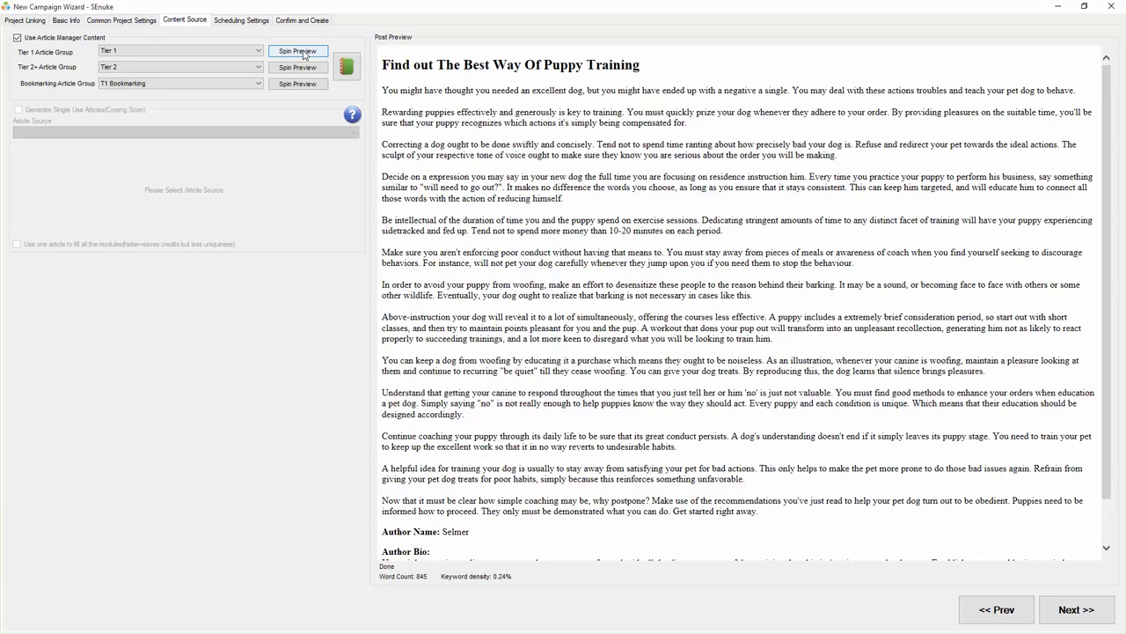
pyautogui.click(297, 84)
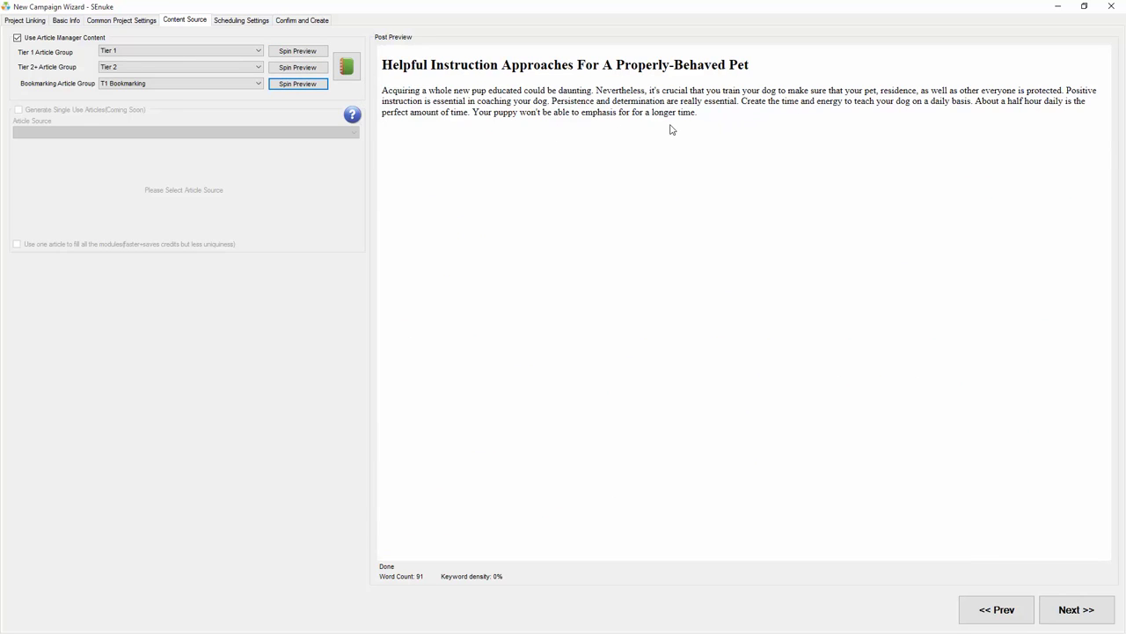
pyautogui.click(299, 83)
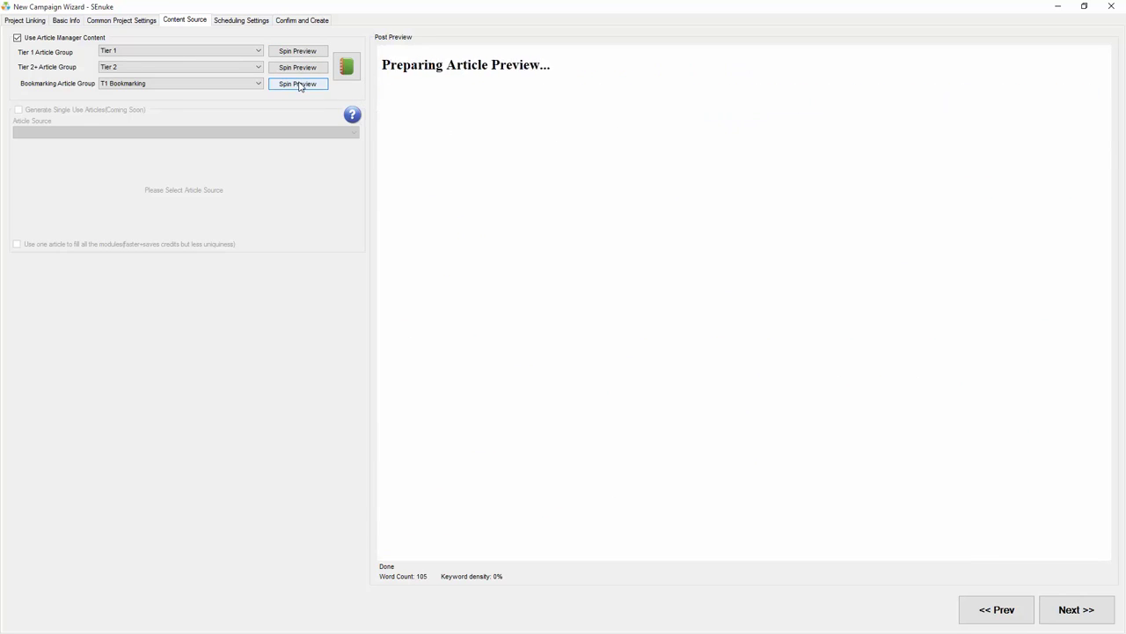
pyautogui.click(299, 84)
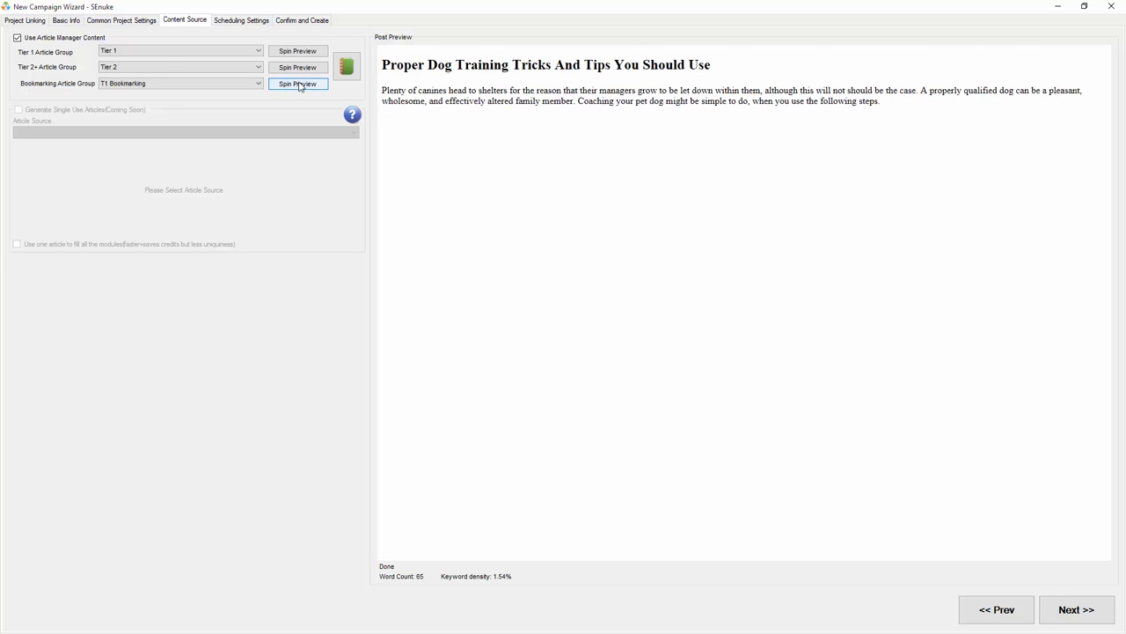
pyautogui.click(300, 84)
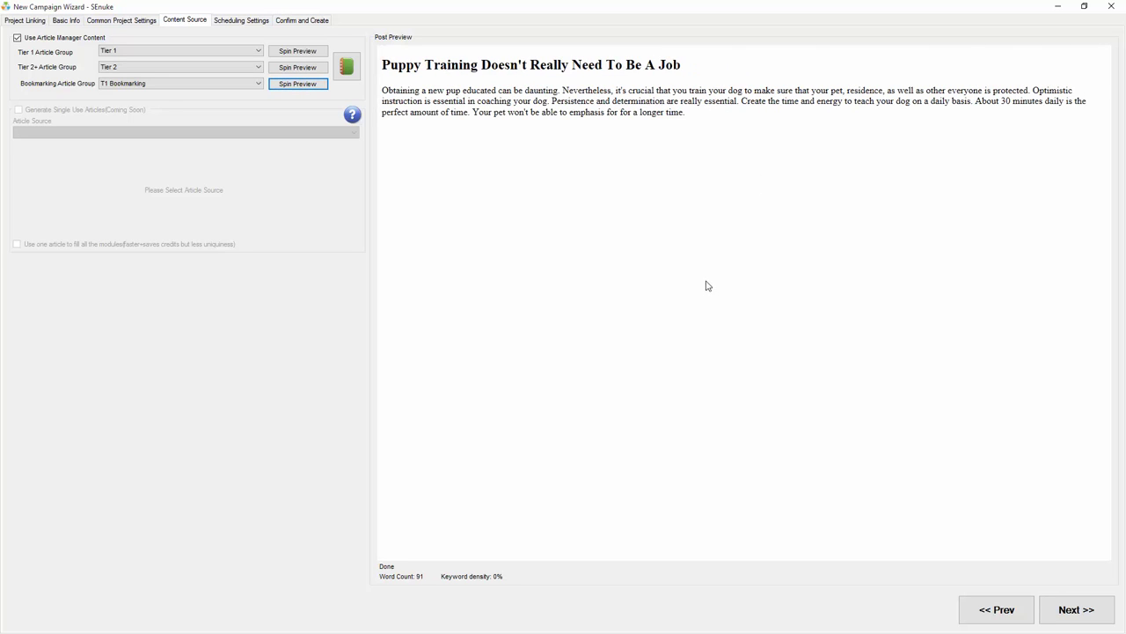
# - Continue to the scheduling settings and set the campaign to start on 4/28/2016 at 3:35 PM
pyautogui.click(1088, 611)
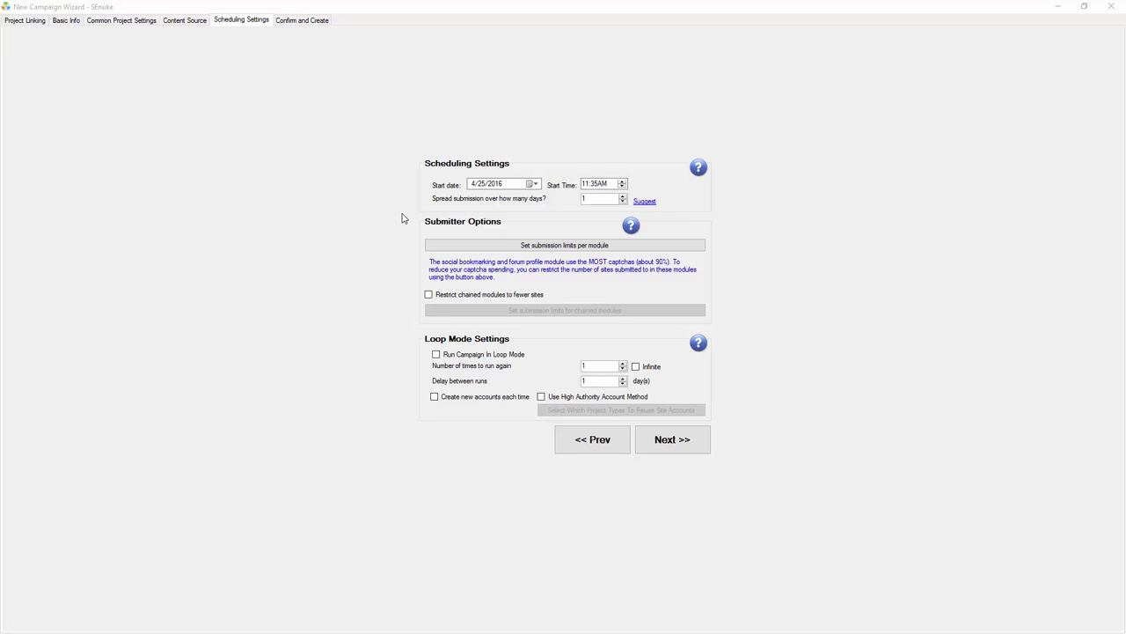
pyautogui.click(587, 184)
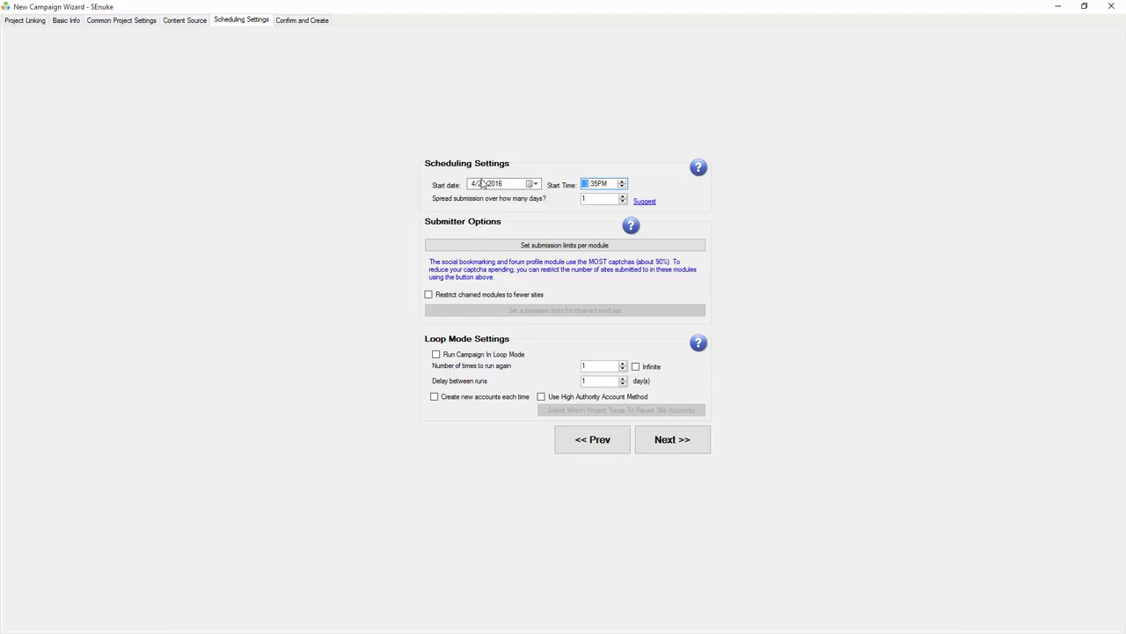
pyautogui.click(482, 185)
# - Request the suggested submission duration and accept spreading the submission over 11 days
pyautogui.click(645, 202)
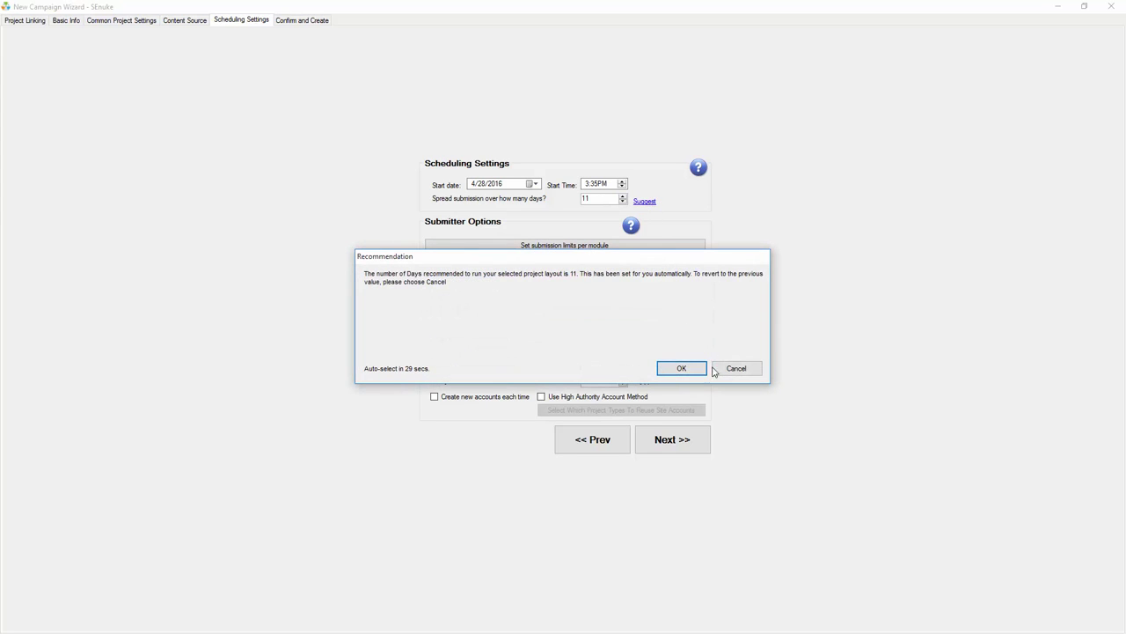
pyautogui.click(685, 369)
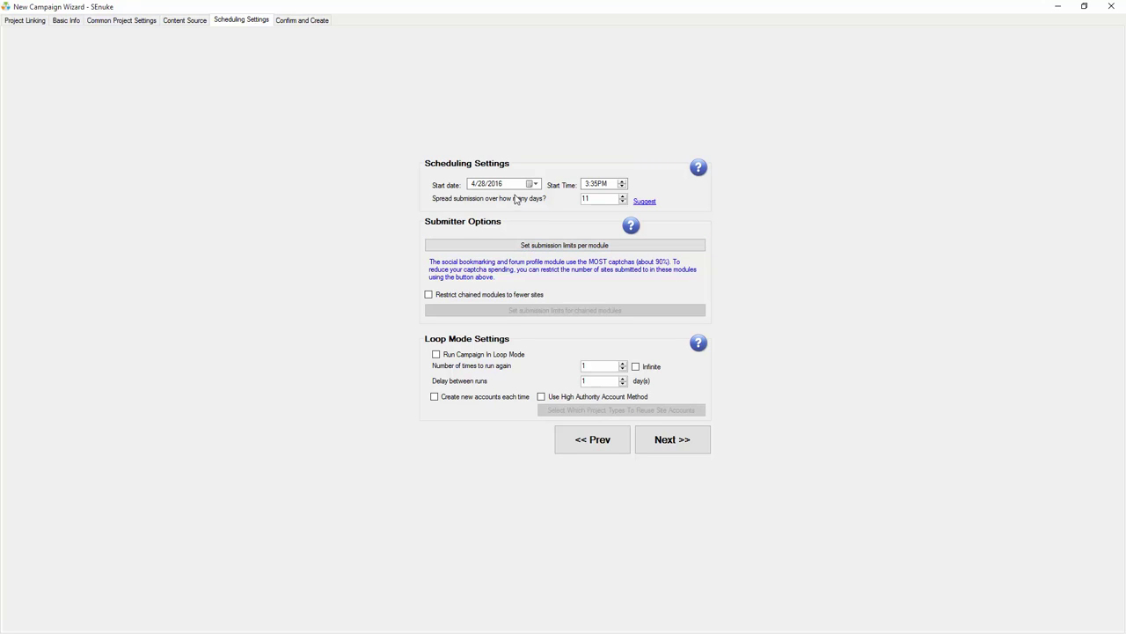
pyautogui.click(580, 204)
pyautogui.click(594, 200)
# - Open the submission limits per module, try 75%, 50%, 25% and a higher Web Profile limit, and reset all modules to 100%
pyautogui.moveTo(635, 227)
pyautogui.click(537, 250)
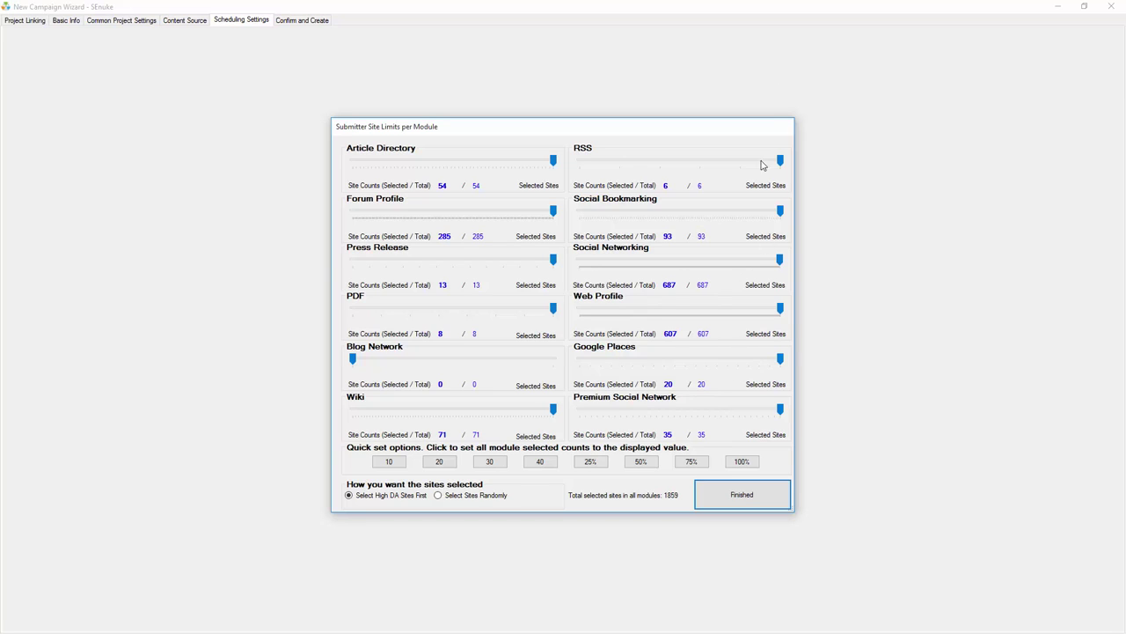
pyautogui.click(690, 462)
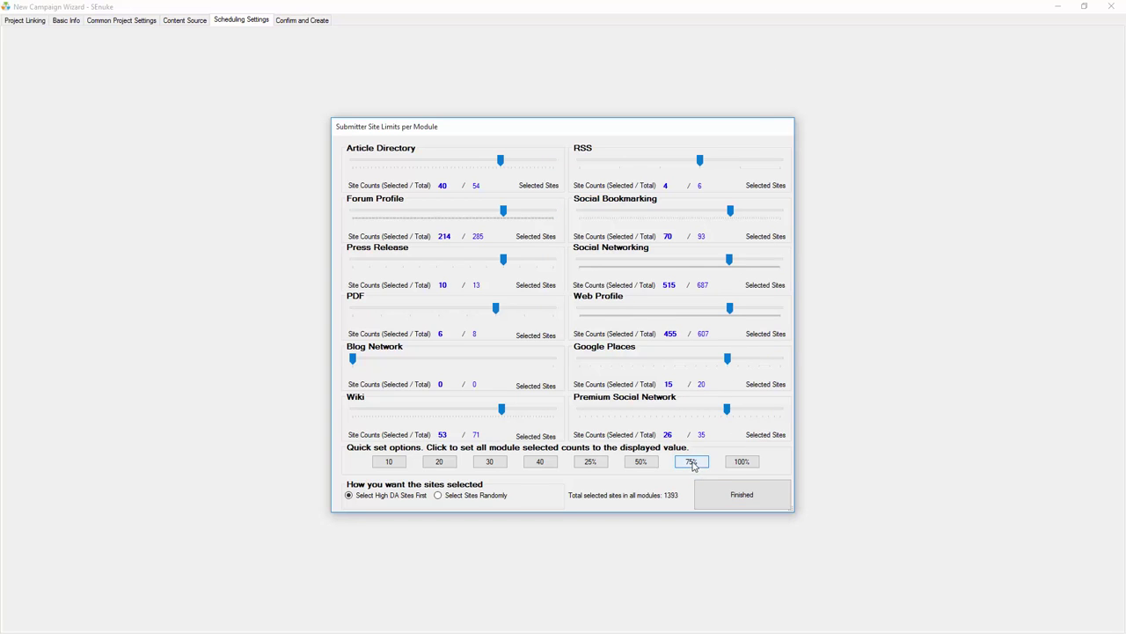
pyautogui.click(638, 464)
pyautogui.click(591, 462)
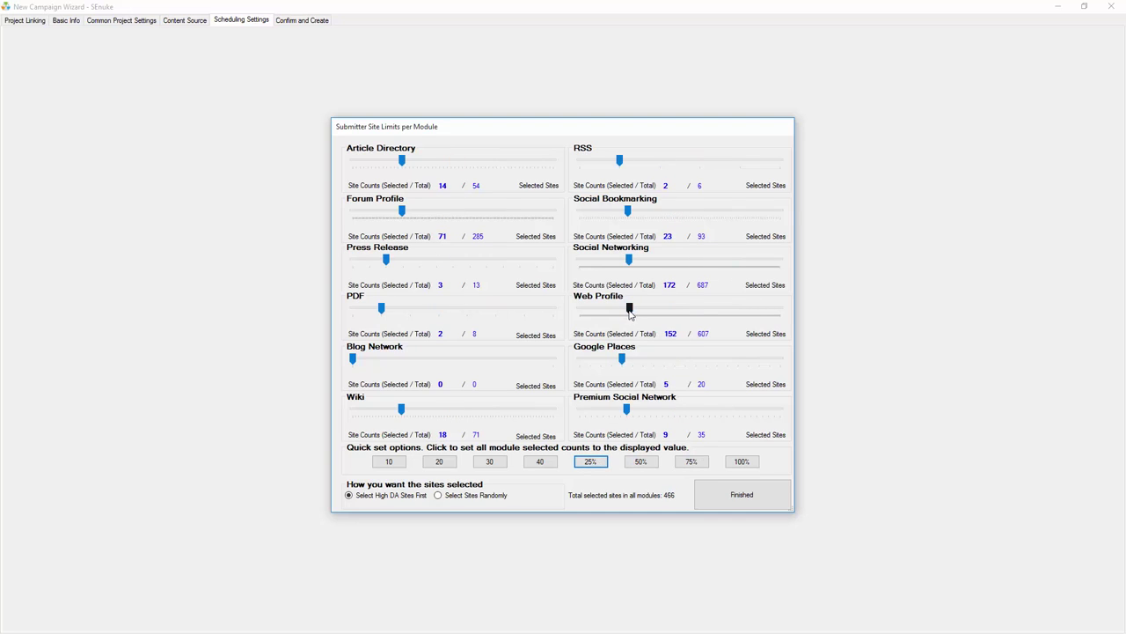
pyautogui.moveTo(630, 308); pyautogui.dragTo(747, 324)
pyautogui.click(742, 461)
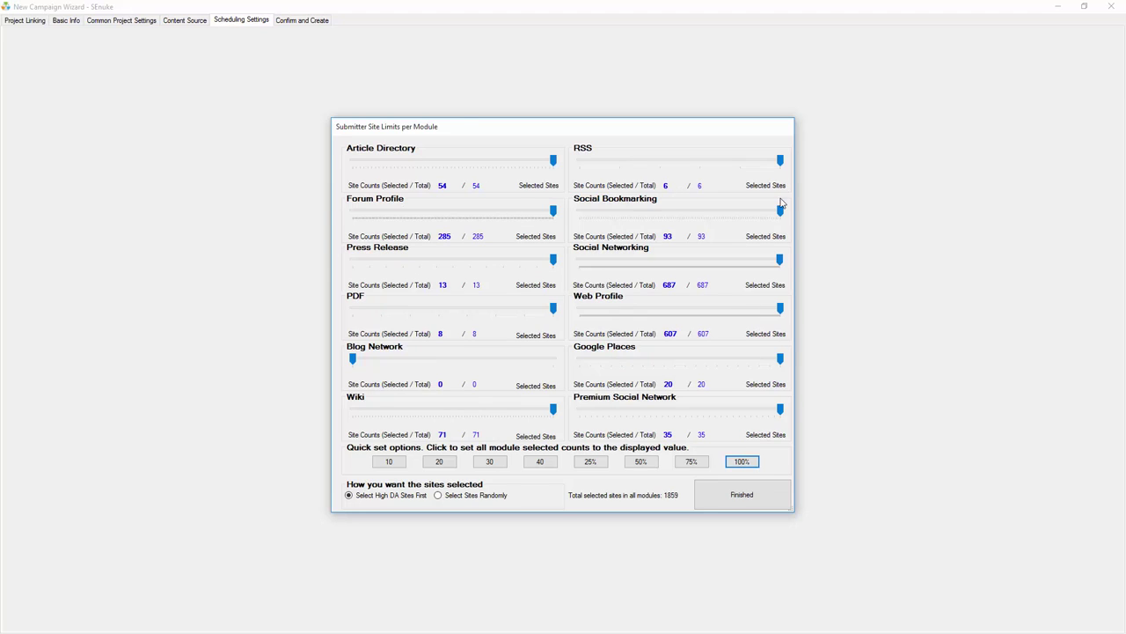
# - Try adjusting the Social Bookmarking limit and a quick limit of 10, and set all modules' site limits to 20
pyautogui.moveTo(781, 215)
pyautogui.mouseDown()
pyautogui.moveTo(666, 219)
pyautogui.moveTo(799, 217)
pyautogui.moveTo(791, 233)
pyautogui.mouseUp()
pyautogui.click(386, 464)
pyautogui.click(435, 465)
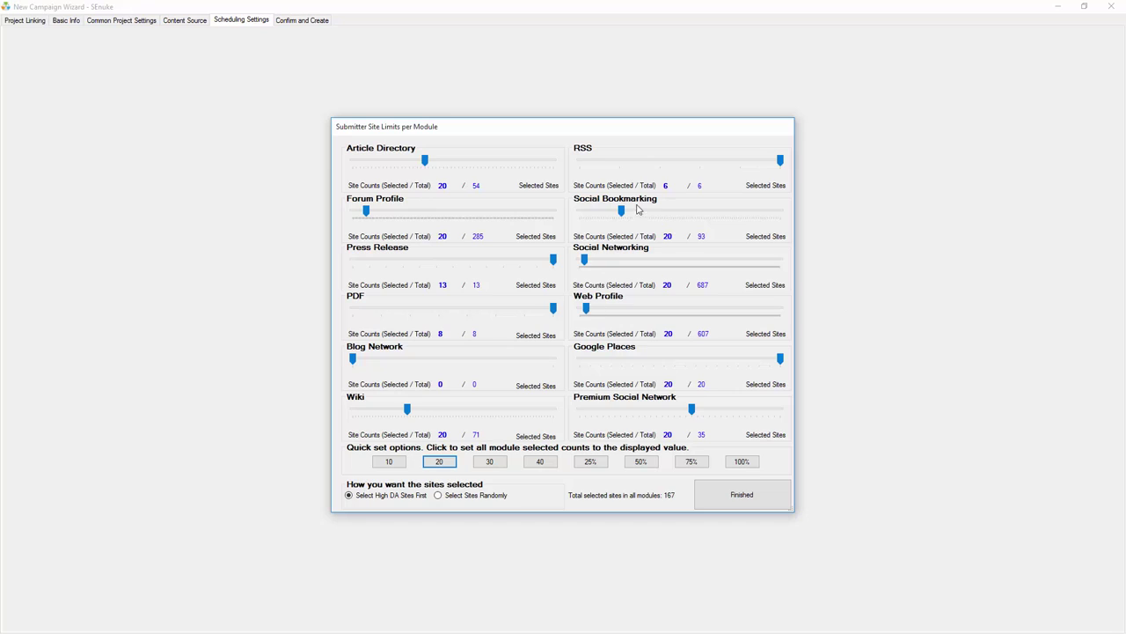
# - Try a limit of 10 for all modules, and finish the submission limits with every module set to 100%
pyautogui.click(403, 462)
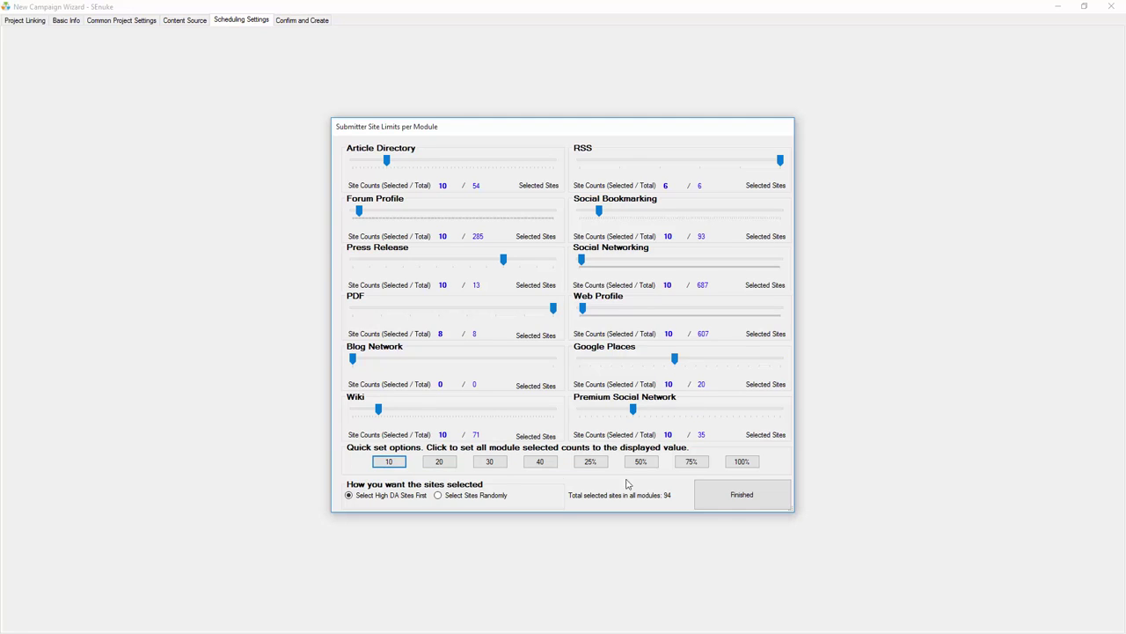
pyautogui.click(744, 464)
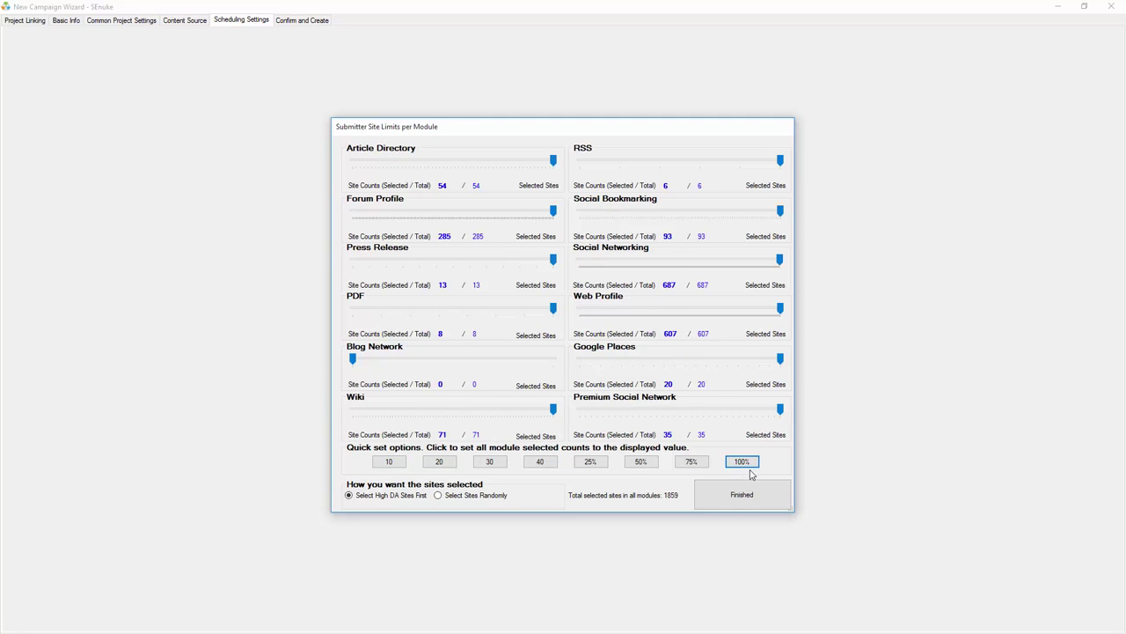
pyautogui.click(743, 494)
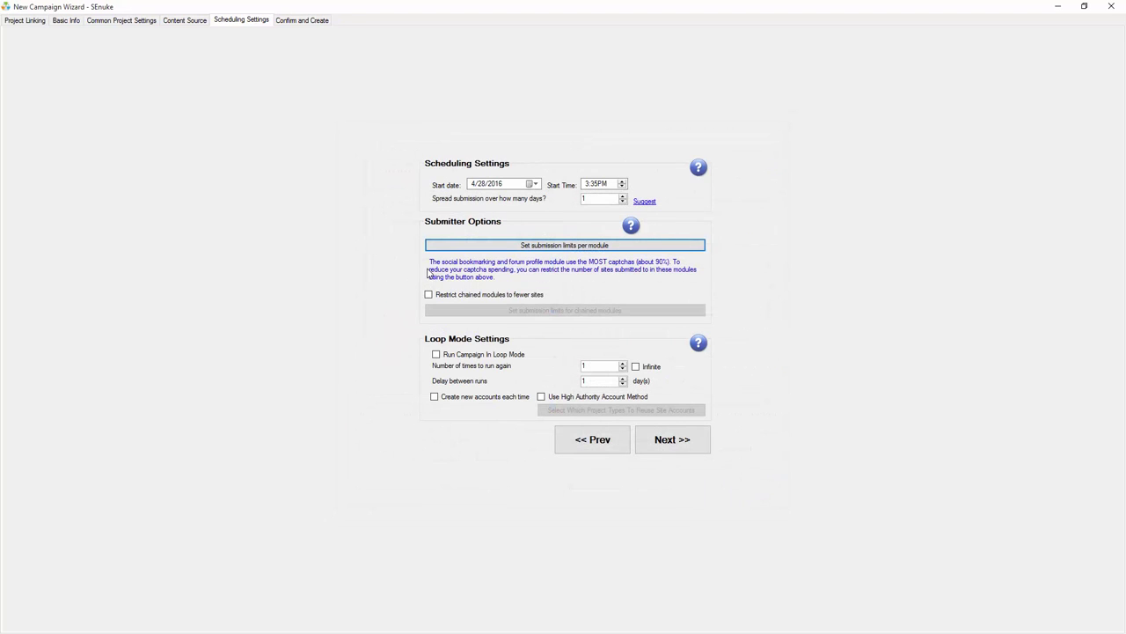
# - Enable restricting chained modules to fewer sites, and change the connection from Social Bookmarks to Premium Social Network to Chain
pyautogui.click(430, 295)
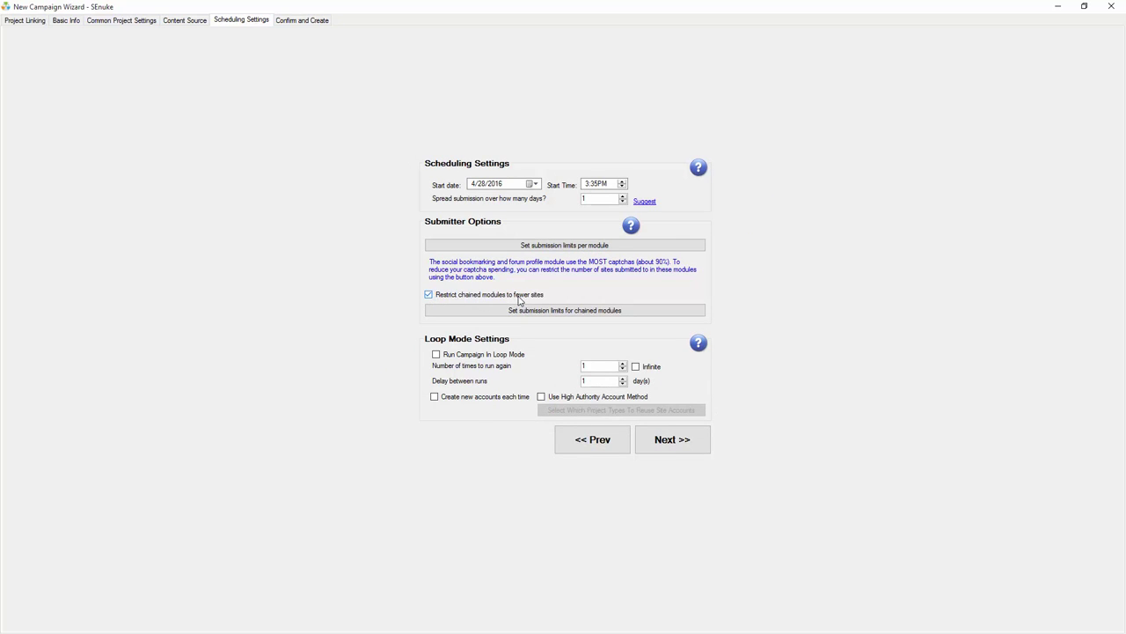
pyautogui.click(31, 21)
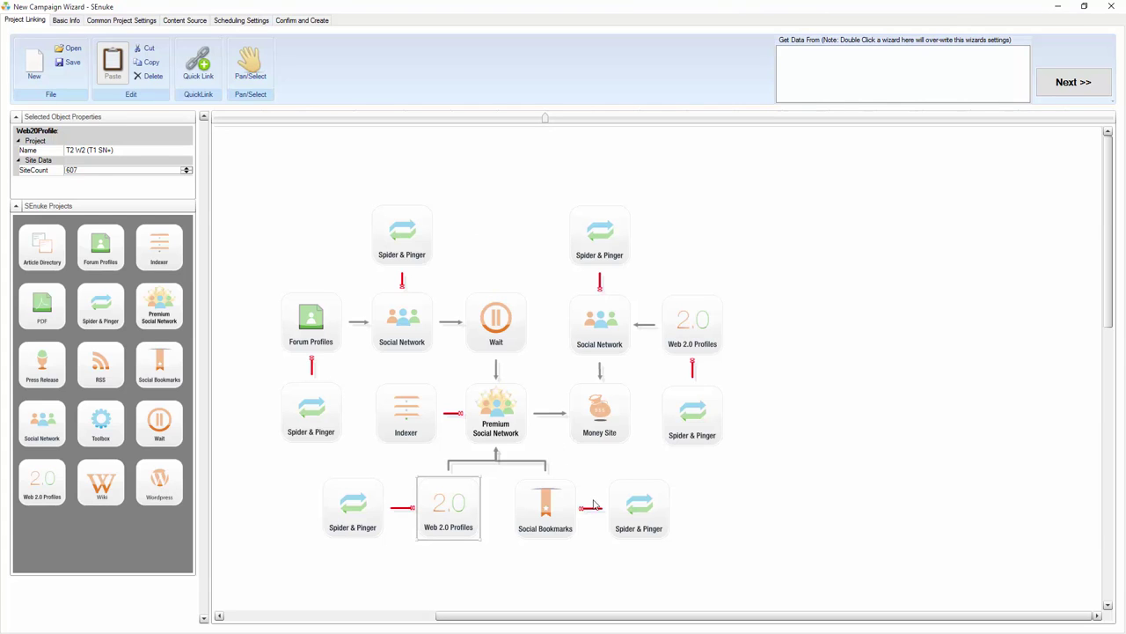
pyautogui.click(546, 455)
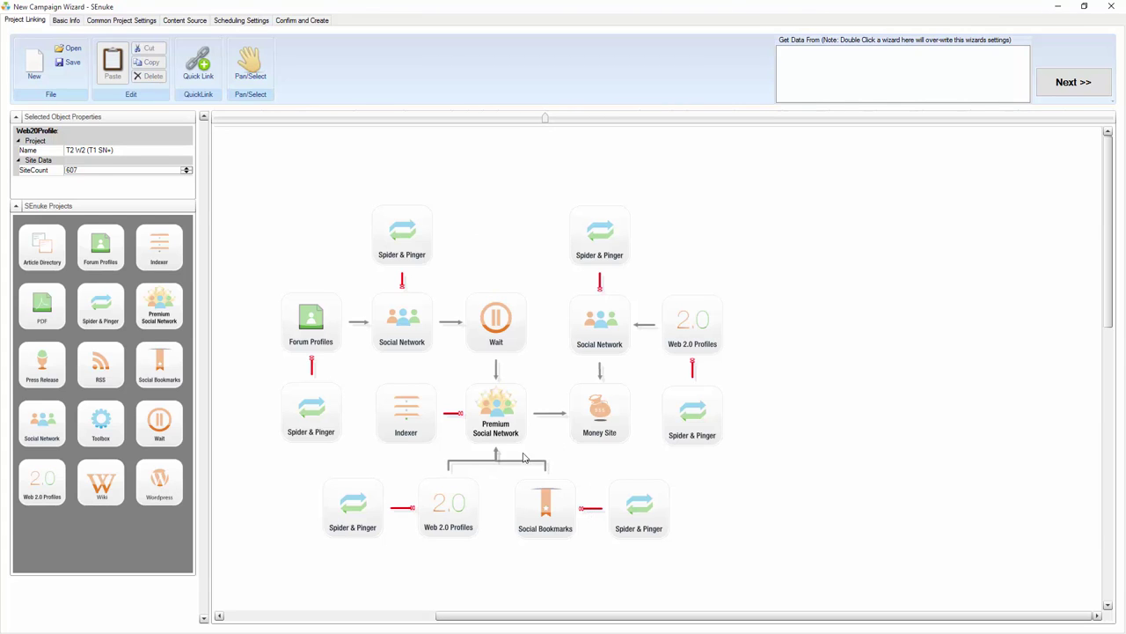
pyautogui.click(554, 489)
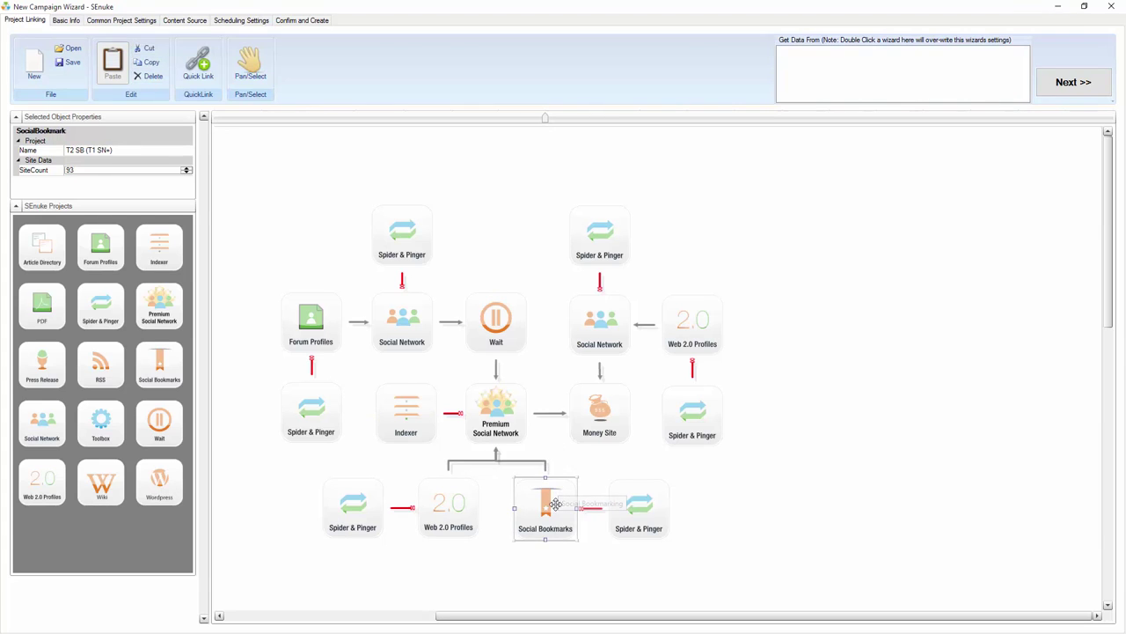
pyautogui.click(533, 463)
pyautogui.rightClick(533, 464)
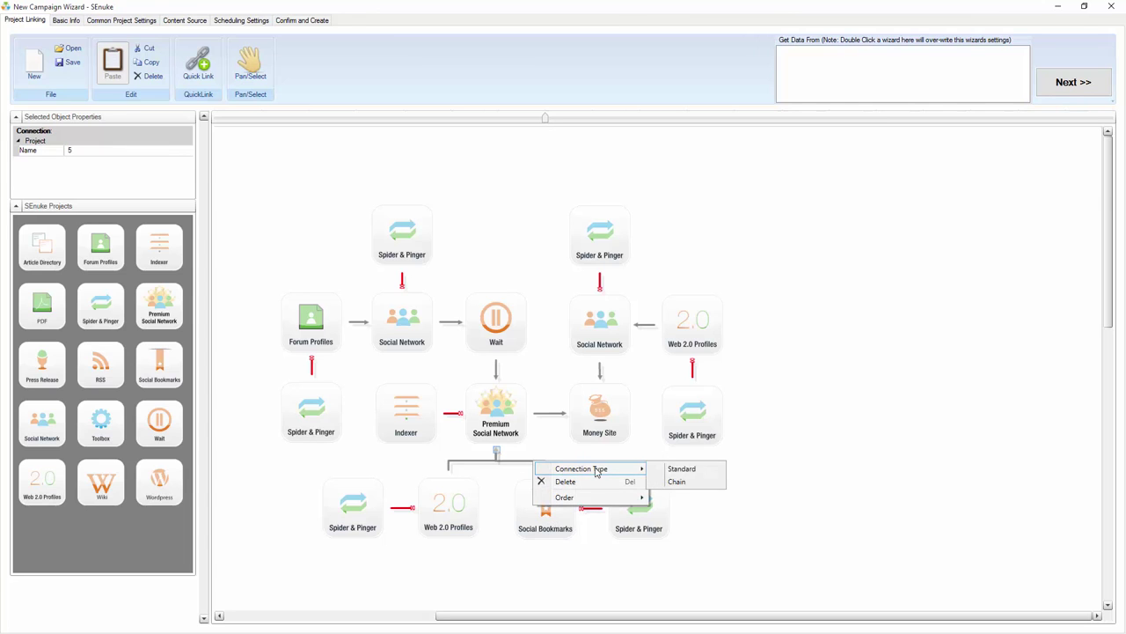
pyautogui.click(679, 482)
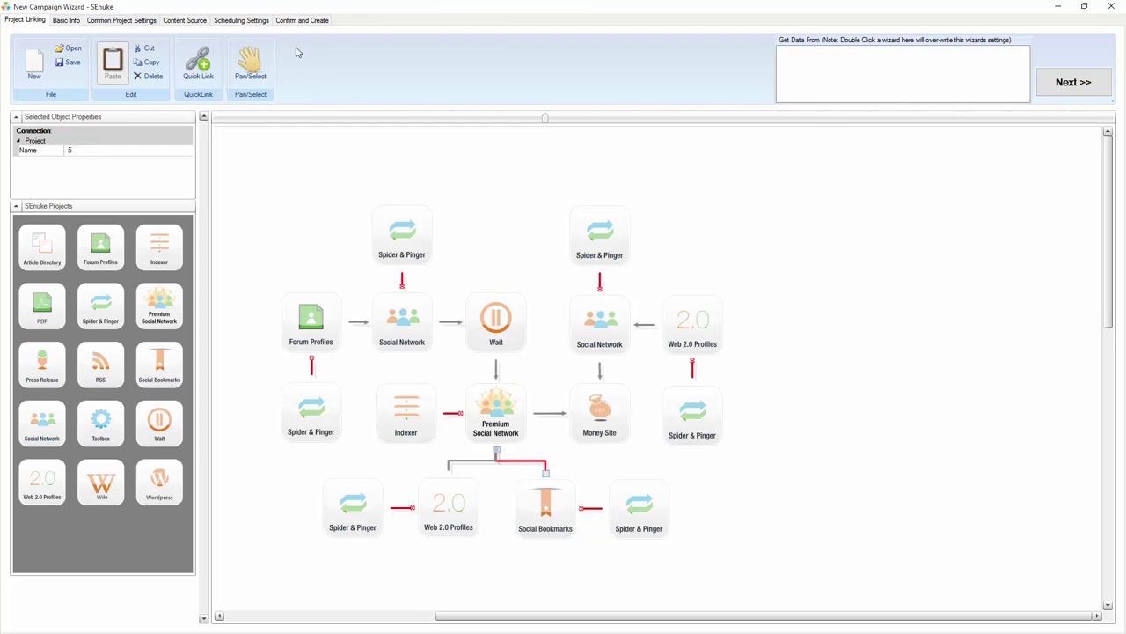
# - Review the submission limits for chained modules in the scheduling settings, and turn off restricting chained modules to fewer sites
pyautogui.click(242, 21)
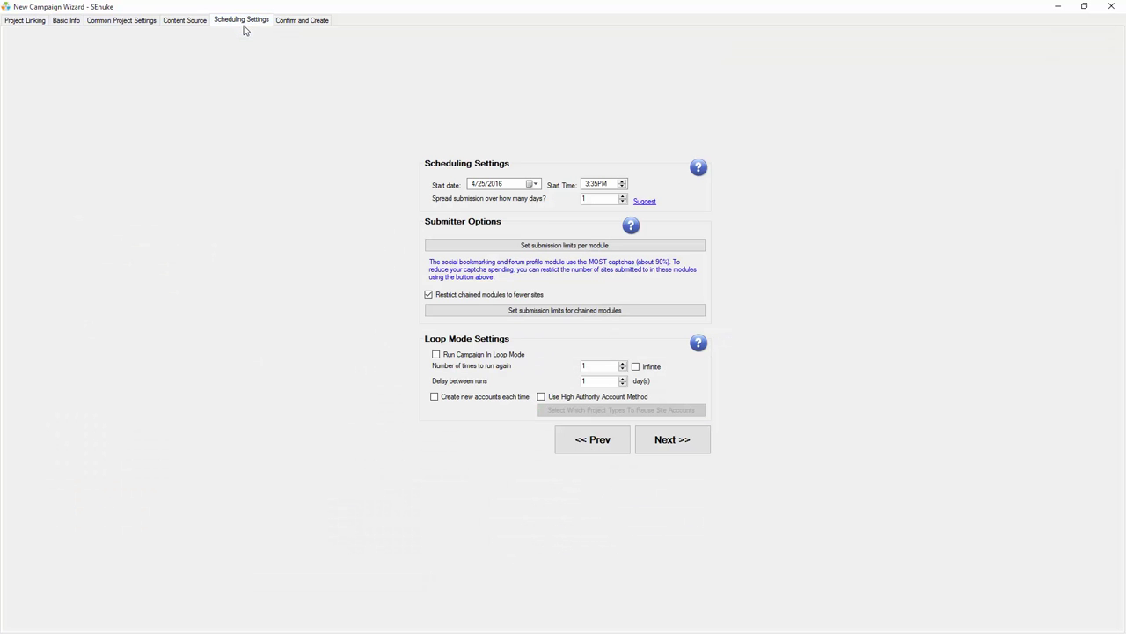
pyautogui.click(489, 310)
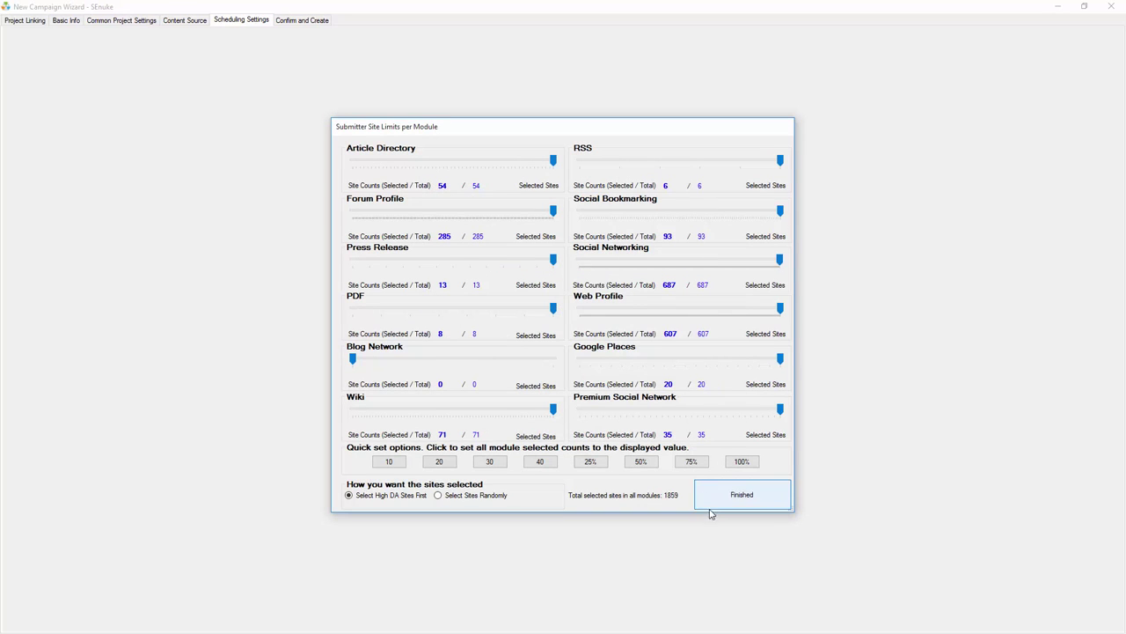
pyautogui.click(736, 497)
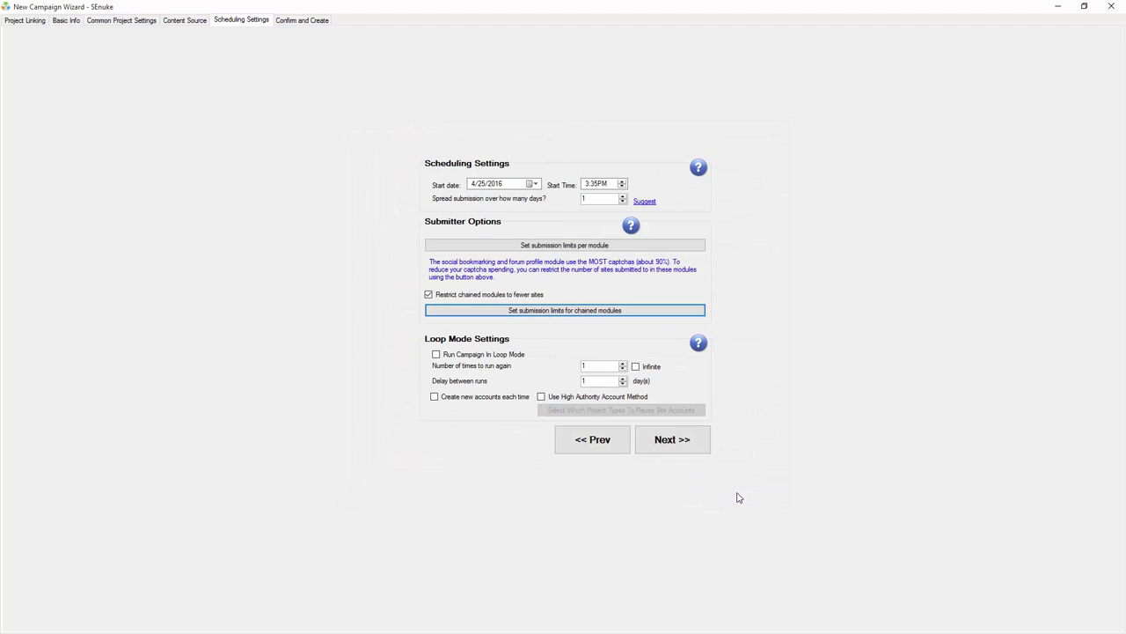
pyautogui.click(429, 296)
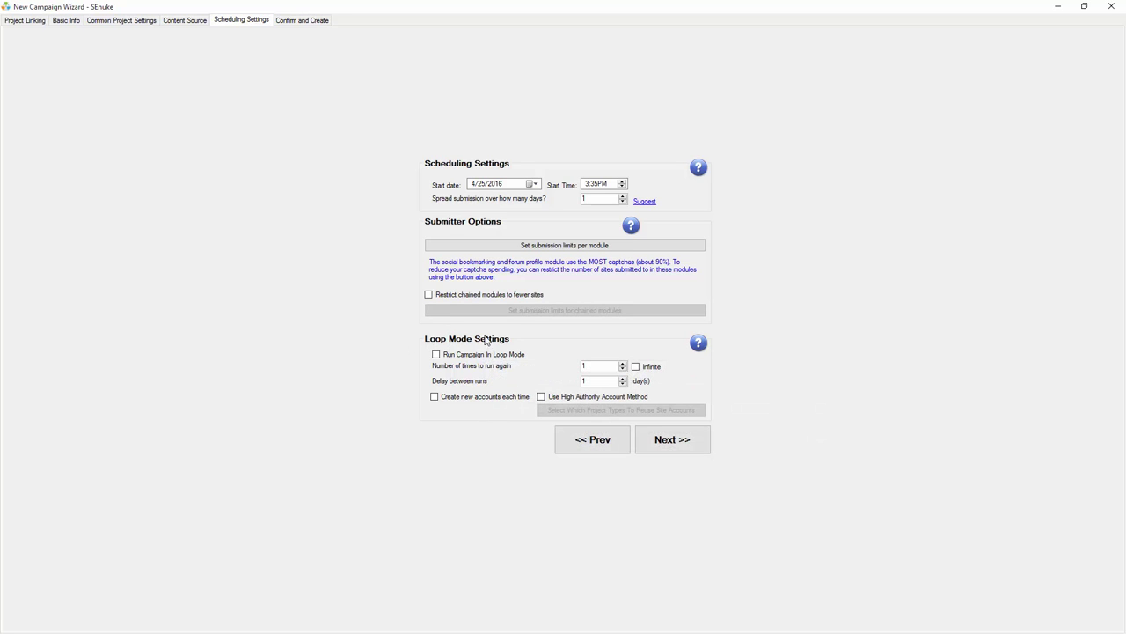
# - Check the content source and project links, and enable loop mode with new accounts each time and the High Authority Account Method
pyautogui.moveTo(701, 345)
pyautogui.click(182, 21)
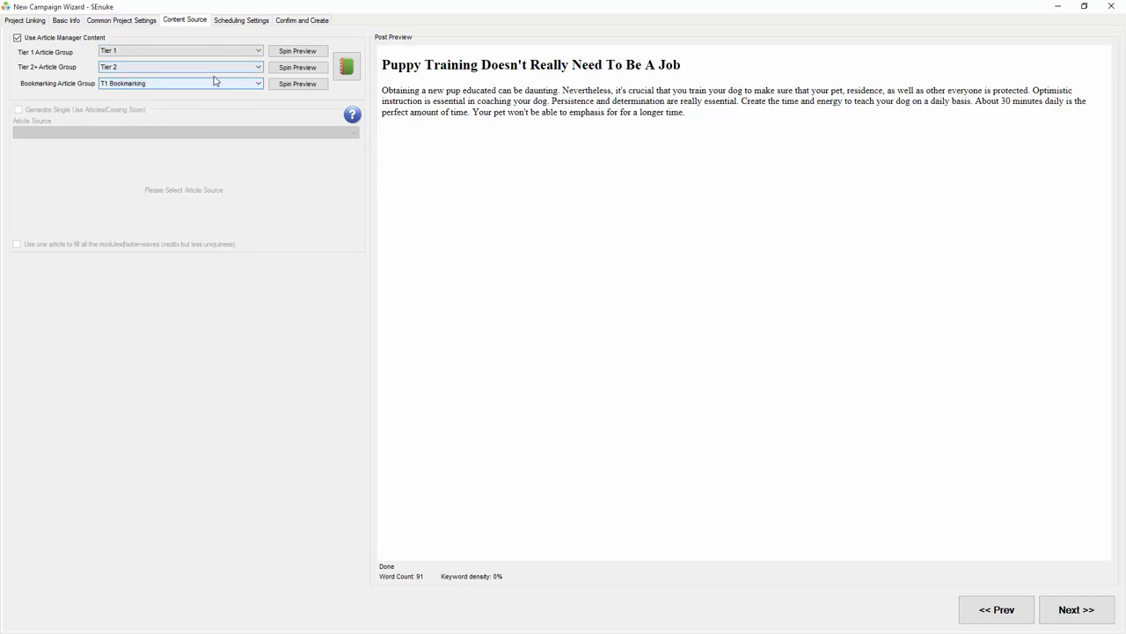
pyautogui.click(239, 21)
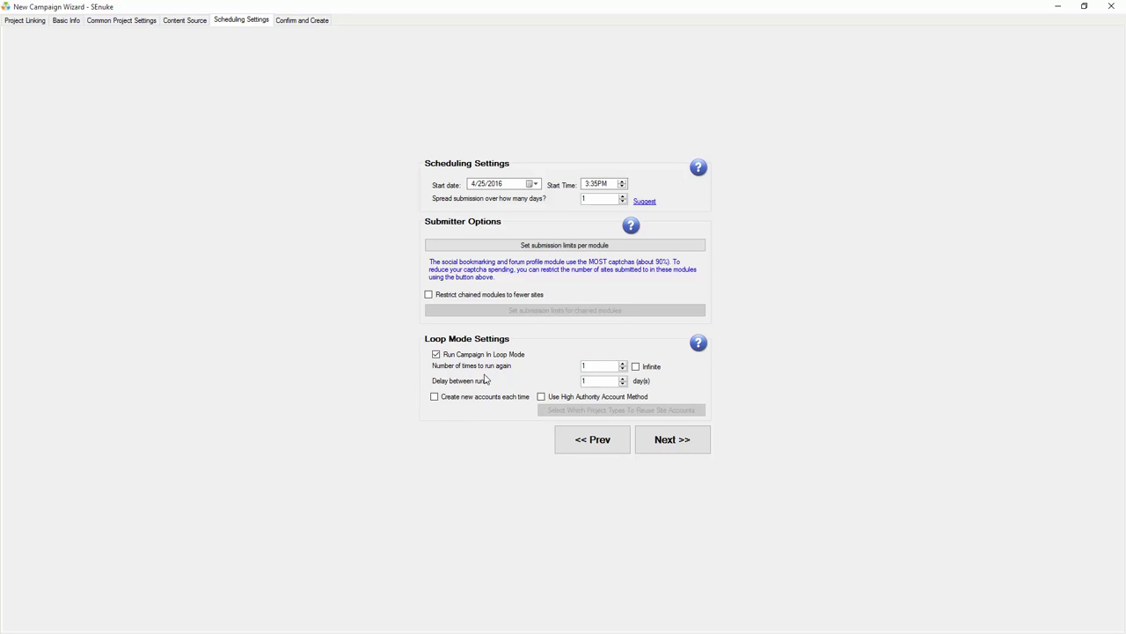
pyautogui.click(24, 23)
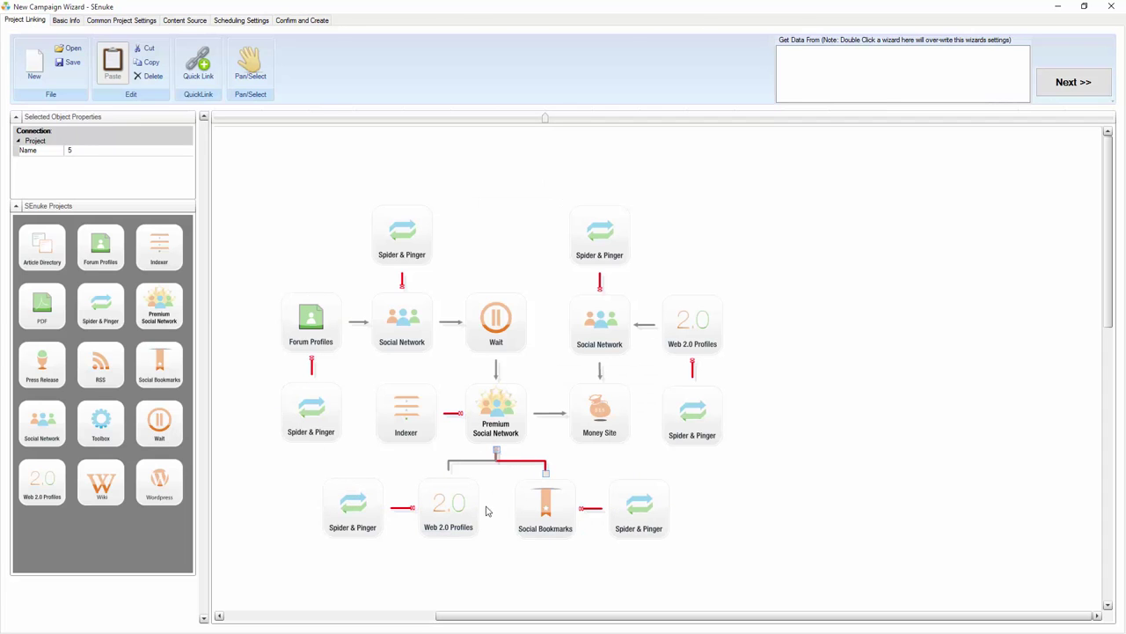
pyautogui.click(238, 21)
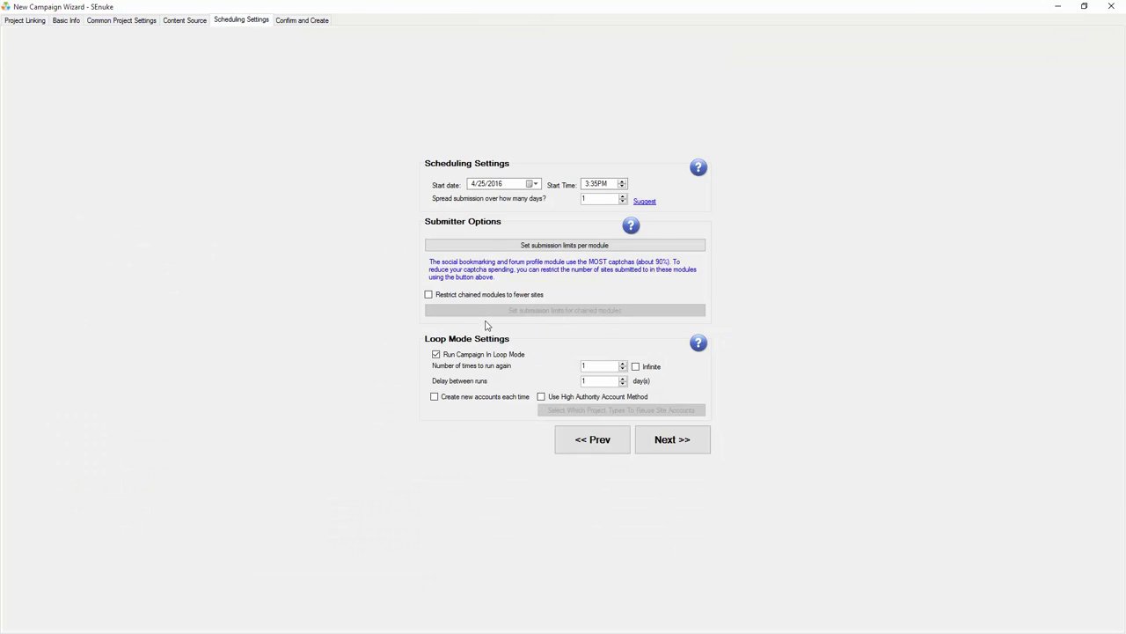
pyautogui.click(435, 397)
pyautogui.click(541, 397)
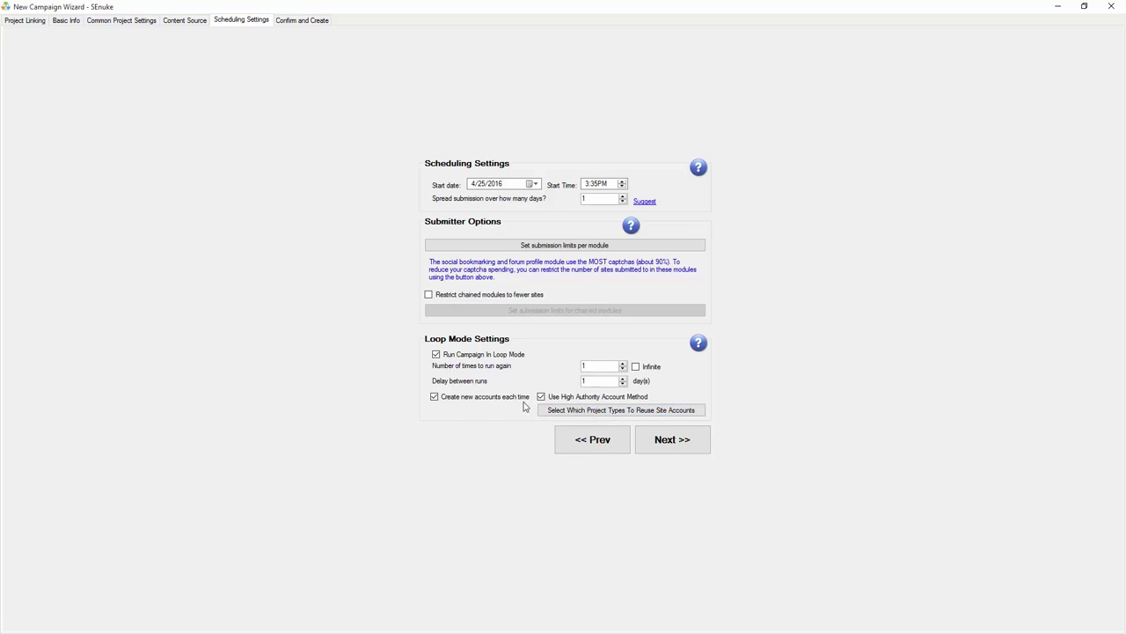
# - Exclude RSS, Press Release and PDF from the project types that reuse existing site accounts, and save the selection
pyautogui.click(587, 410)
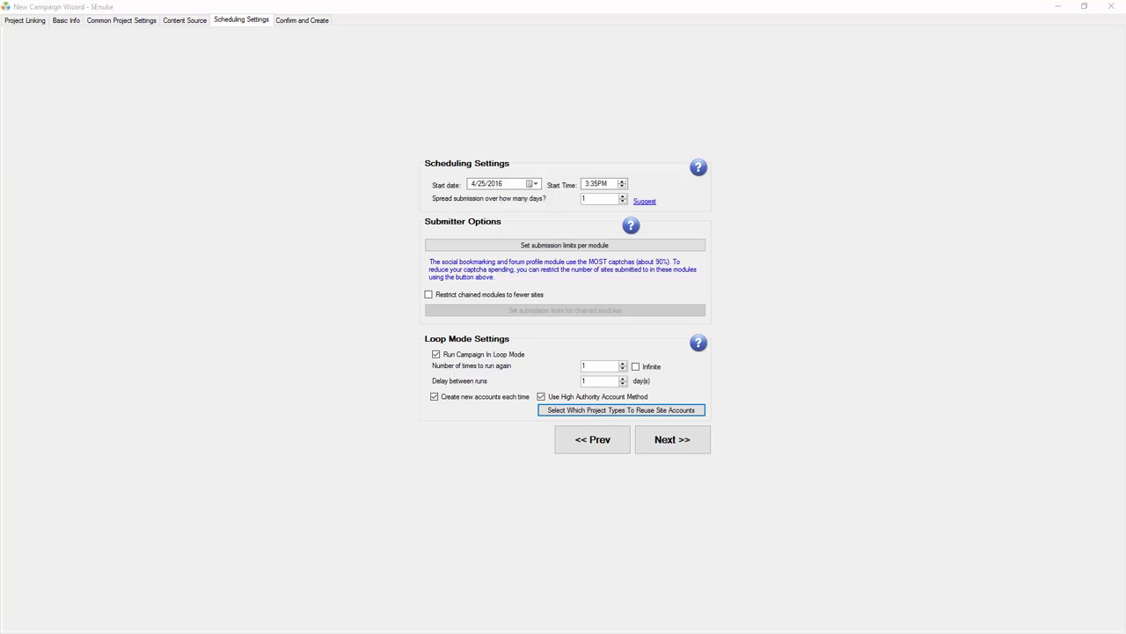
pyautogui.moveTo(365, 212); pyautogui.dragTo(321, 134)
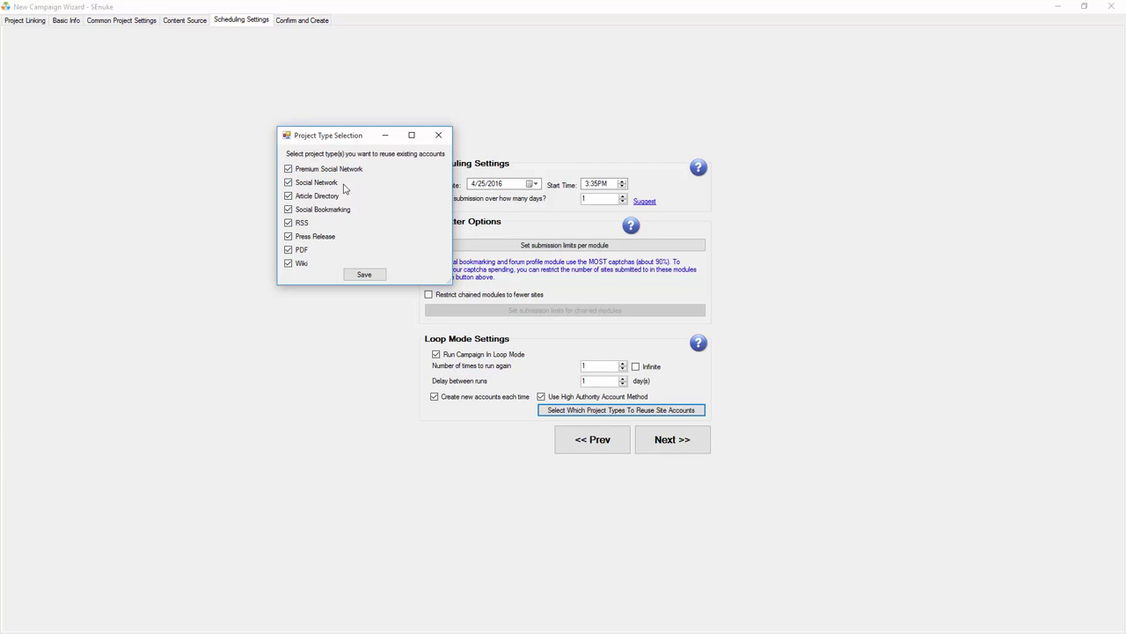
pyautogui.click(289, 223)
pyautogui.click(289, 236)
pyautogui.click(288, 250)
pyautogui.click(369, 278)
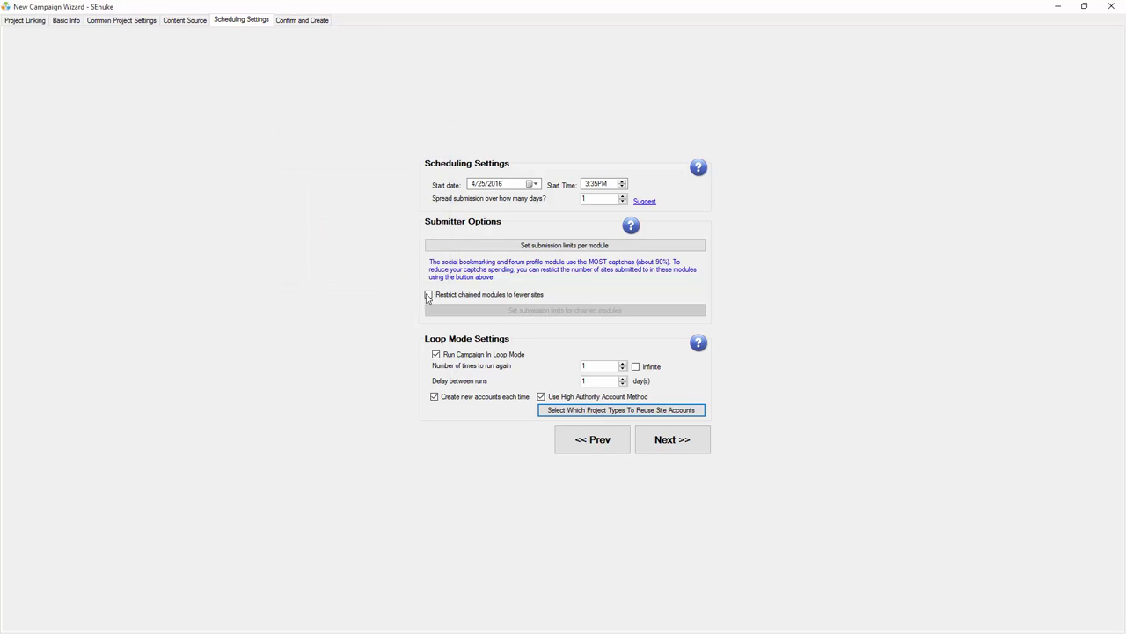
# - Try the infinite loop option, and accept the suggested spread of the submission over 11 days
pyautogui.click(637, 368)
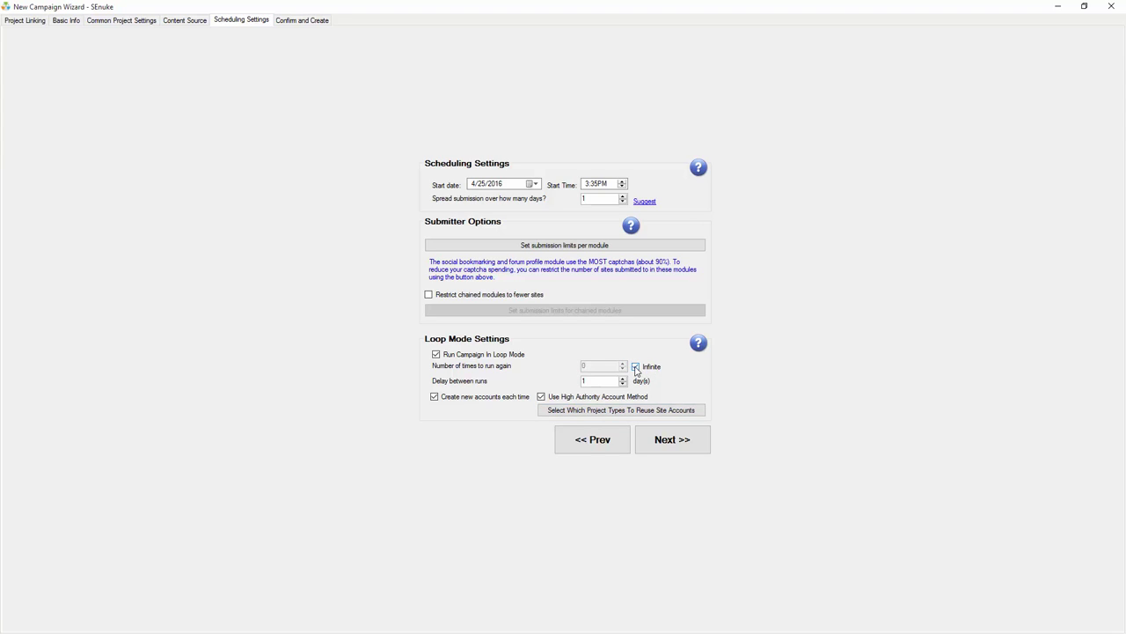
pyautogui.click(637, 368)
pyautogui.moveTo(607, 381); pyautogui.dragTo(574, 380)
pyautogui.click(645, 202)
pyautogui.click(678, 368)
# - Accept enabling Start With Windows and finish the wizard to create the campaign
pyautogui.click(674, 449)
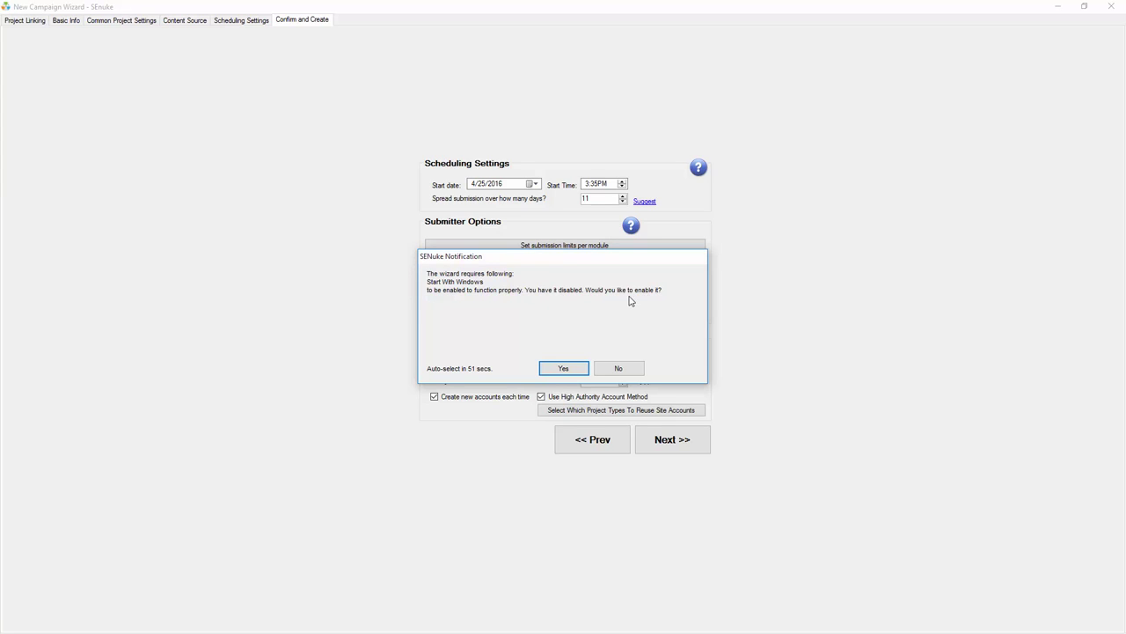
pyautogui.press('Return')
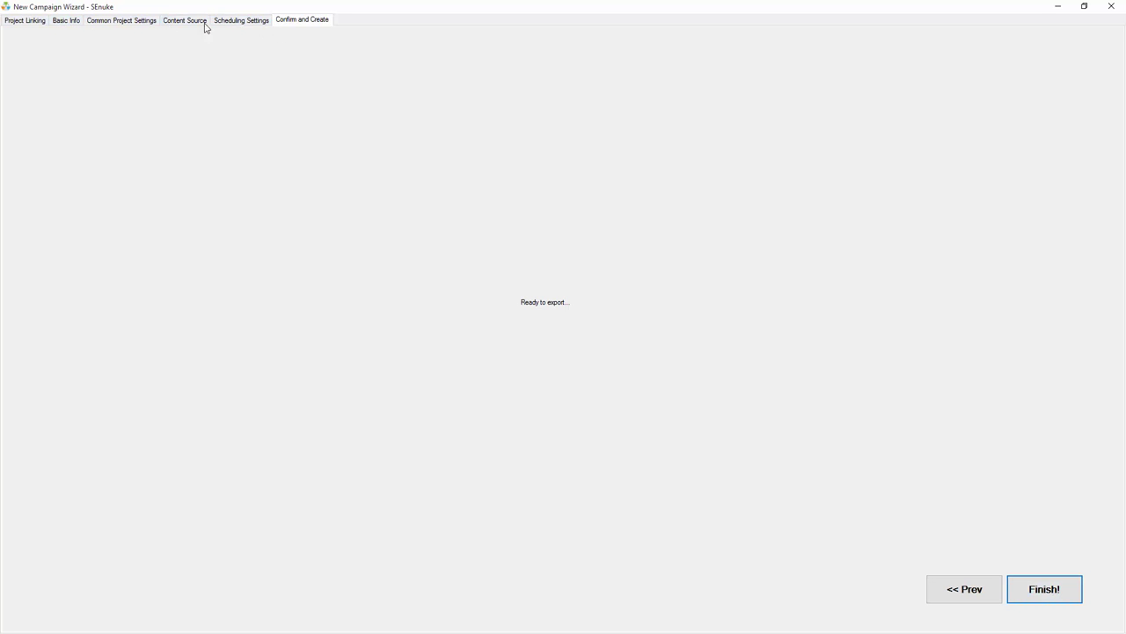
pyautogui.click(1042, 589)
pyautogui.click(1038, 589)
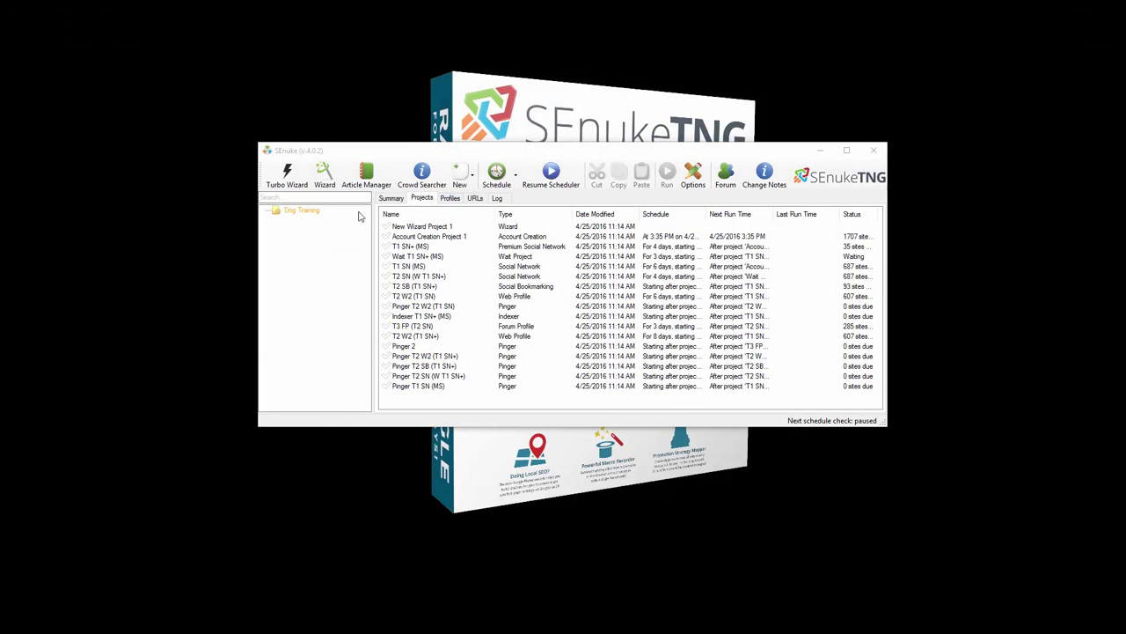
# - Review the Dog Training campaign's project list with a wider Schedule column, and examine the campaign summary
pyautogui.click(301, 215)
pyautogui.moveTo(708, 214); pyautogui.dragTo(729, 214)
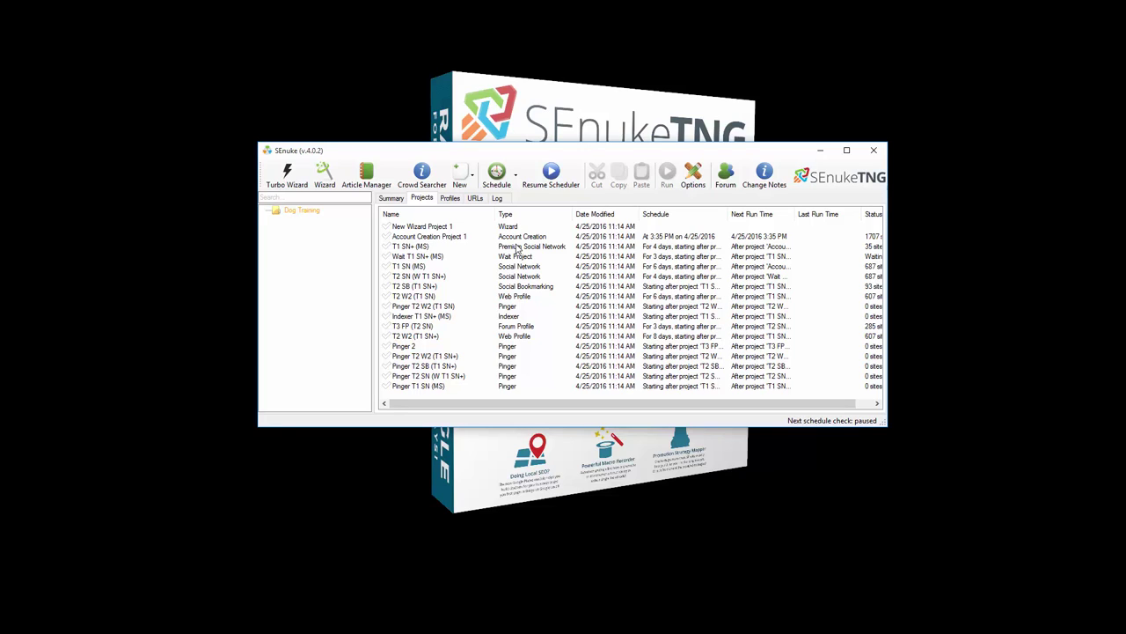
pyautogui.click(392, 199)
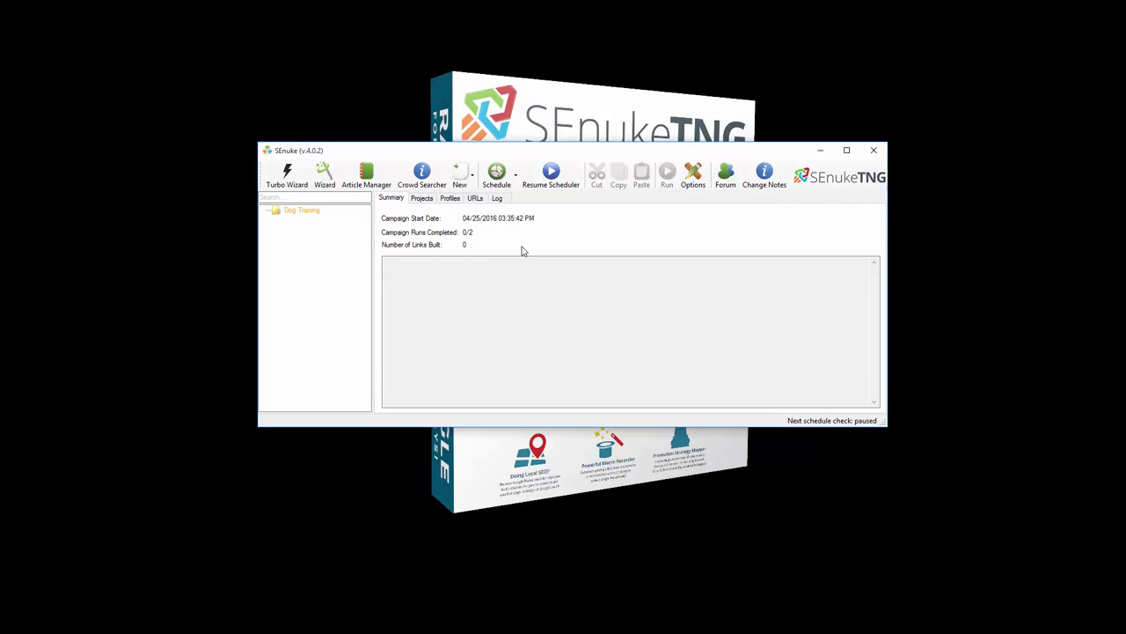